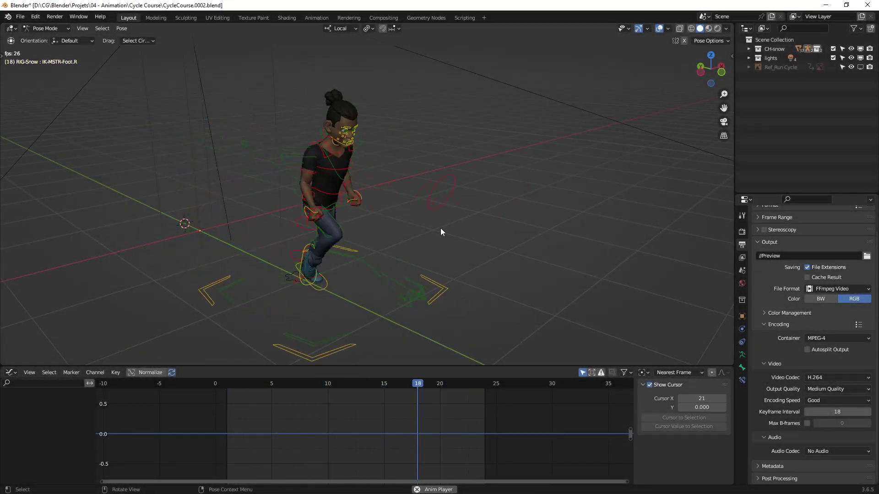
# - Pause the run cycle at frame 5, select P-root, and swap the Graph Editor for the Timeline
pyautogui.moveTo(391, 210)
pyautogui.mouseDown(button='middle')
pyautogui.moveTo(562, 194)
pyautogui.moveTo(367, 191)
pyautogui.moveTo(379, 203)
pyautogui.mouseUp(button='middle')
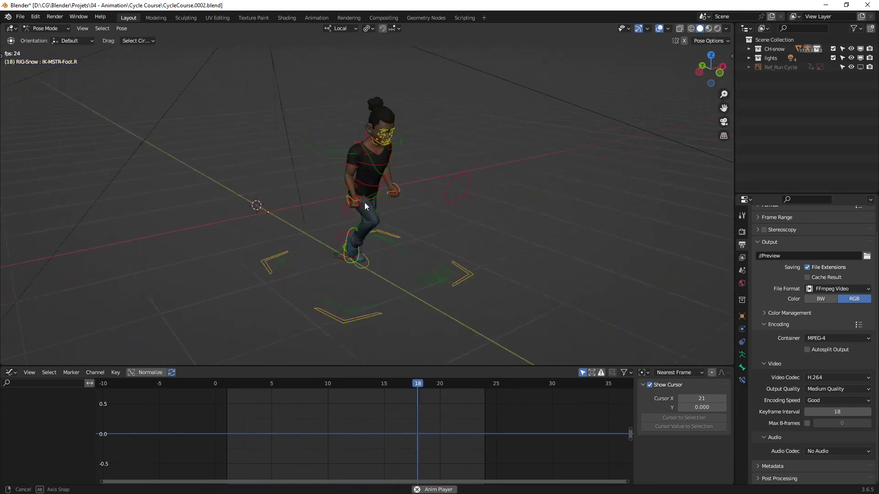
pyautogui.press('space')
pyautogui.scroll(2, 315, 225)
pyautogui.moveTo(382, 269)
pyautogui.mouseDown(button='middle')
pyautogui.moveTo(374, 262)
pyautogui.moveTo(334, 314)
pyautogui.mouseUp(button='middle')
pyautogui.click(334, 314)
pyautogui.moveTo(369, 284)
pyautogui.mouseDown(button='middle')
pyautogui.moveTo(397, 308)
pyautogui.moveTo(443, 285)
pyautogui.mouseUp(button='middle')
pyautogui.hotkey('ctrl', 'Tab')
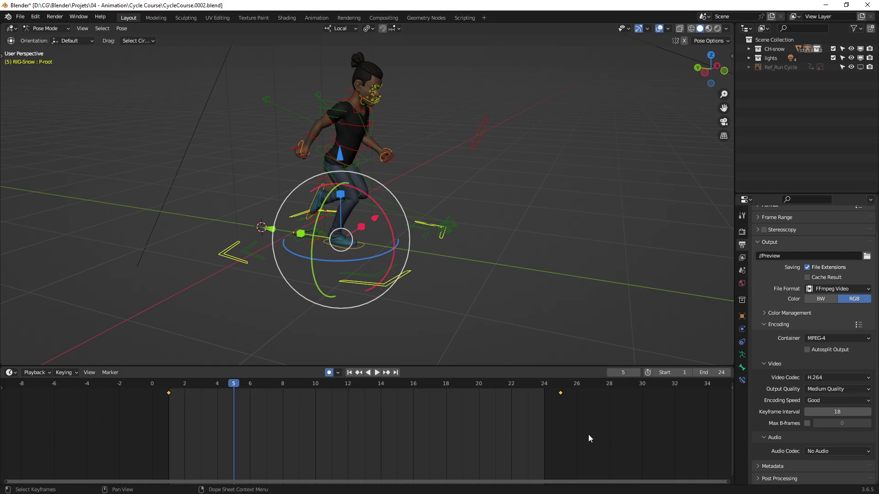
# - Rewind to frame 1, select the root's keyframes, and play the run cycle until frame 15
pyautogui.moveTo(213, 386); pyautogui.dragTo(169, 391)
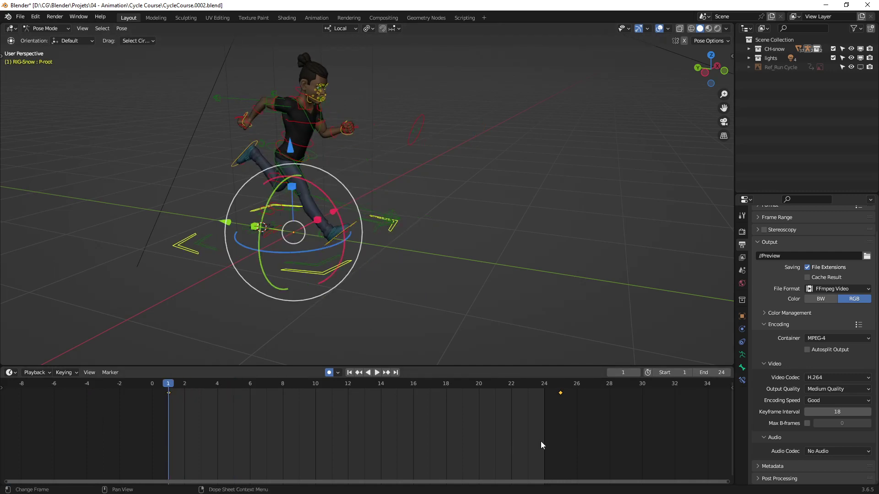
pyautogui.moveTo(602, 436); pyautogui.dragTo(146, 384)
pyautogui.press('space')
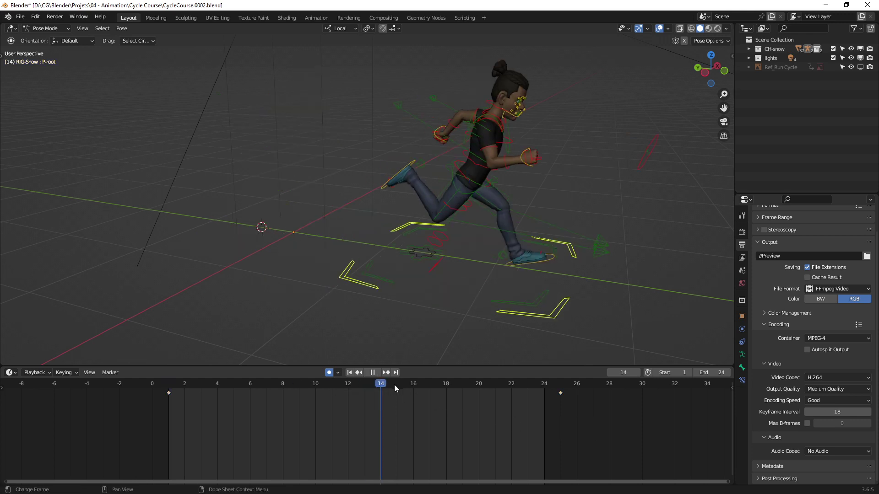
pyautogui.press('space')
# - Reselect all Timeline keyframes, rewind to frame 1, and replay the run cycle
pyautogui.moveTo(594, 440); pyautogui.dragTo(147, 388)
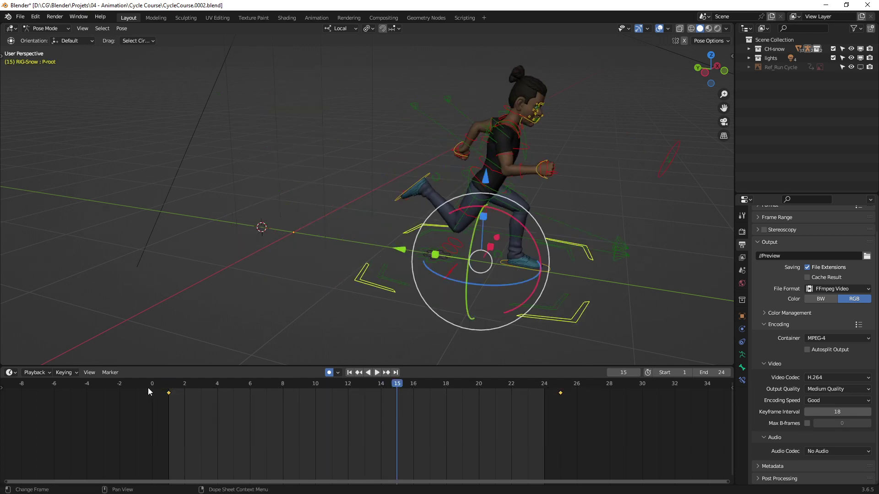
pyautogui.keyDown('shift'); pyautogui.moveTo(348, 220); pyautogui.dragTo(328, 226, button='middle'); pyautogui.keyUp('shift')
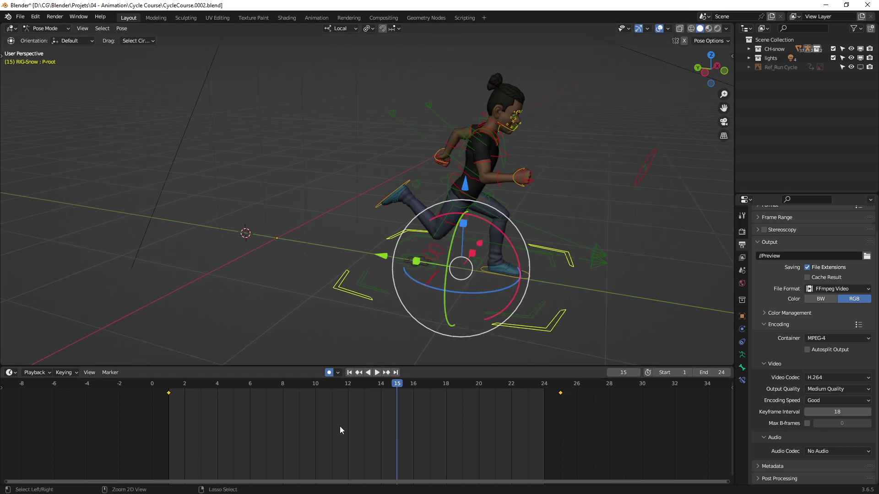
pyautogui.moveTo(273, 386); pyautogui.dragTo(171, 388)
pyautogui.moveTo(355, 414); pyautogui.dragTo(389, 413, button='middle')
pyautogui.moveTo(653, 466); pyautogui.dragTo(185, 389)
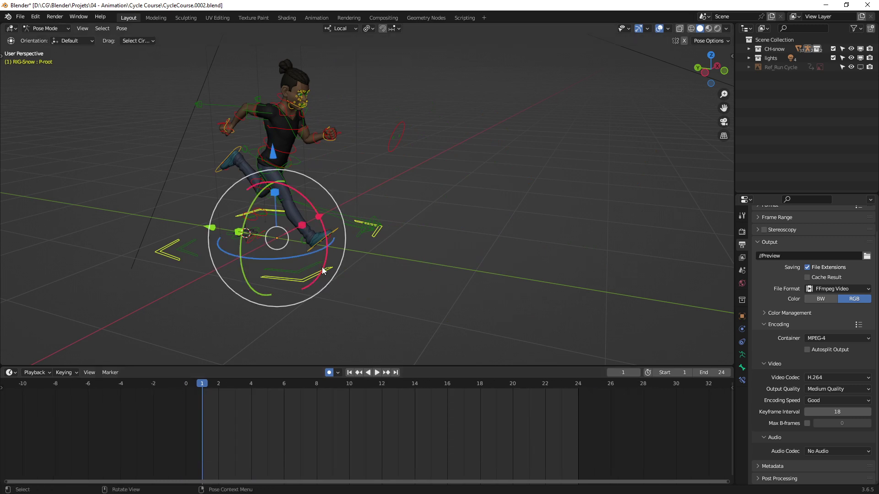
pyautogui.press('space')
# - Stop playback at frame 24, then select ROLL-Foot.L and the right forearm control FK-Forearm.R
pyautogui.moveTo(309, 228)
pyautogui.mouseDown(button='middle')
pyautogui.moveTo(419, 270)
pyautogui.moveTo(371, 227)
pyautogui.moveTo(388, 268)
pyautogui.moveTo(363, 257)
pyautogui.moveTo(424, 239)
pyautogui.moveTo(397, 242)
pyautogui.moveTo(412, 241)
pyautogui.moveTo(459, 268)
pyautogui.moveTo(455, 244)
pyautogui.moveTo(494, 249)
pyautogui.moveTo(473, 225)
pyautogui.moveTo(474, 241)
pyautogui.moveTo(373, 221)
pyautogui.moveTo(401, 235)
pyautogui.moveTo(389, 240)
pyautogui.moveTo(399, 226)
pyautogui.moveTo(440, 227)
pyautogui.moveTo(398, 231)
pyautogui.moveTo(414, 251)
pyautogui.mouseUp(button='middle')
pyautogui.press('space')
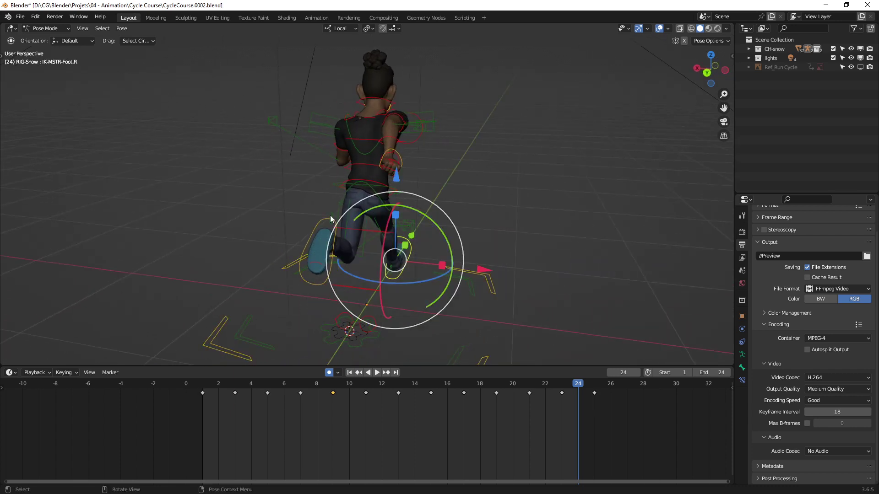
pyautogui.click(331, 215)
pyautogui.moveTo(443, 166)
pyautogui.mouseDown(button='middle')
pyautogui.moveTo(419, 133)
pyautogui.moveTo(432, 166)
pyautogui.moveTo(468, 157)
pyautogui.moveTo(448, 152)
pyautogui.mouseUp(button='middle')
pyautogui.click(409, 120)
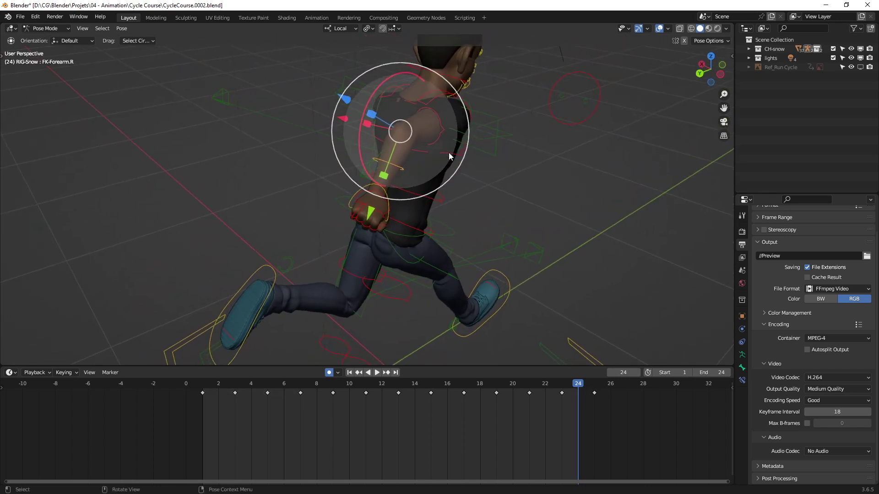
# - Select the right shoulder's arm control and then the IK-MSTR-Foot.R foot control
pyautogui.click(436, 115)
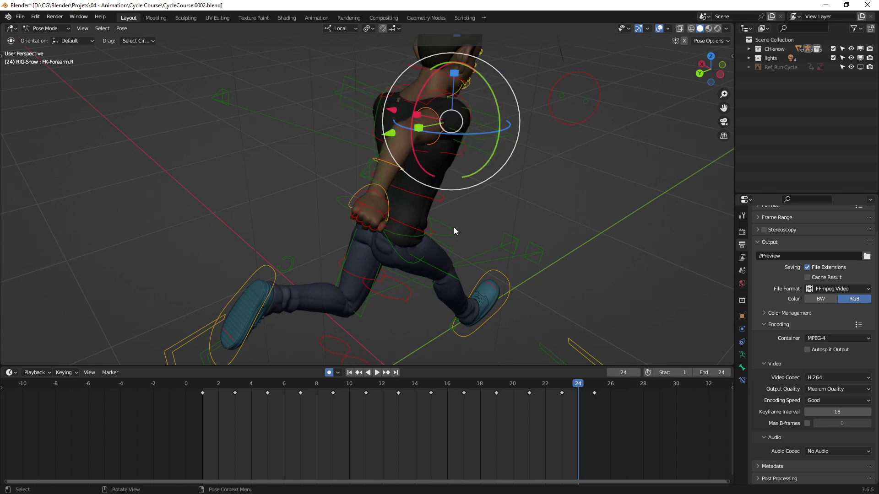
pyautogui.moveTo(454, 227)
pyautogui.mouseDown(button='middle')
pyautogui.moveTo(500, 253)
pyautogui.moveTo(467, 251)
pyautogui.moveTo(411, 205)
pyautogui.mouseUp(button='middle')
pyautogui.click(502, 258)
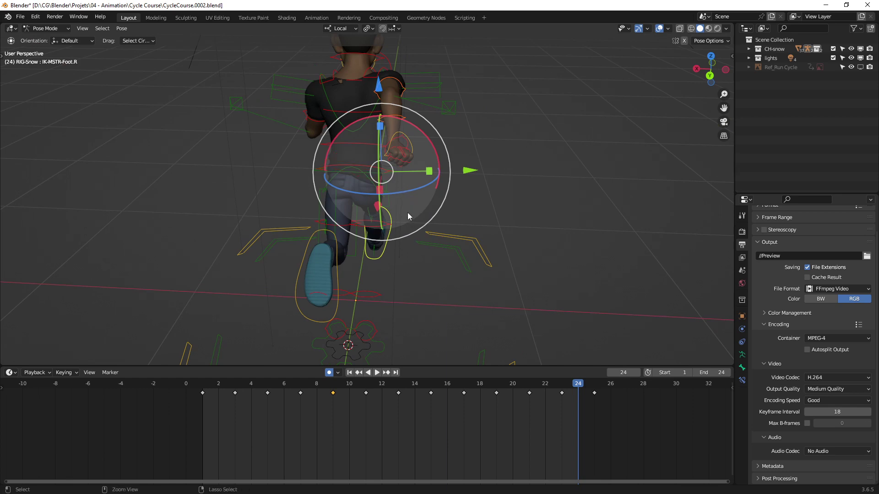
pyautogui.moveTo(408, 213)
pyautogui.mouseDown(button='middle')
pyautogui.moveTo(462, 236)
pyautogui.moveTo(463, 229)
pyautogui.moveTo(327, 216)
pyautogui.moveTo(443, 266)
pyautogui.moveTo(391, 226)
pyautogui.mouseUp(button='middle')
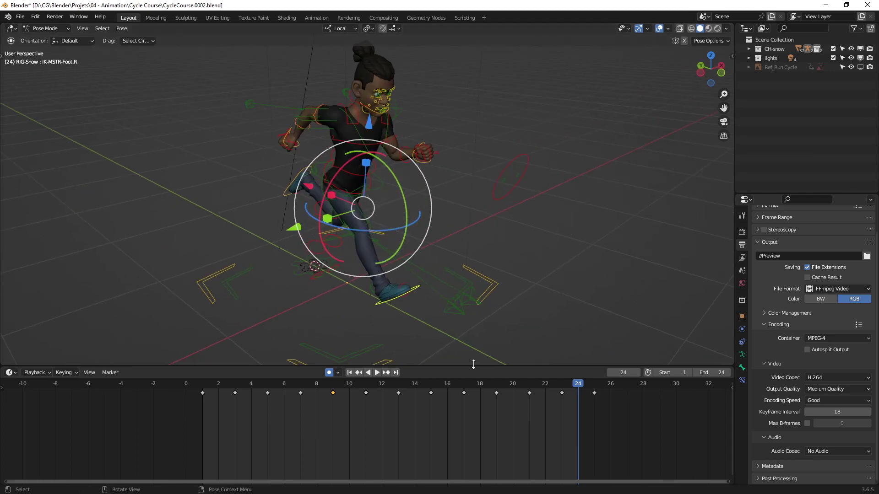
# - Shrink the Timeline to enlarge the 3D view, and inspect the run pose from front and side
pyautogui.moveTo(473, 365); pyautogui.dragTo(467, 418)
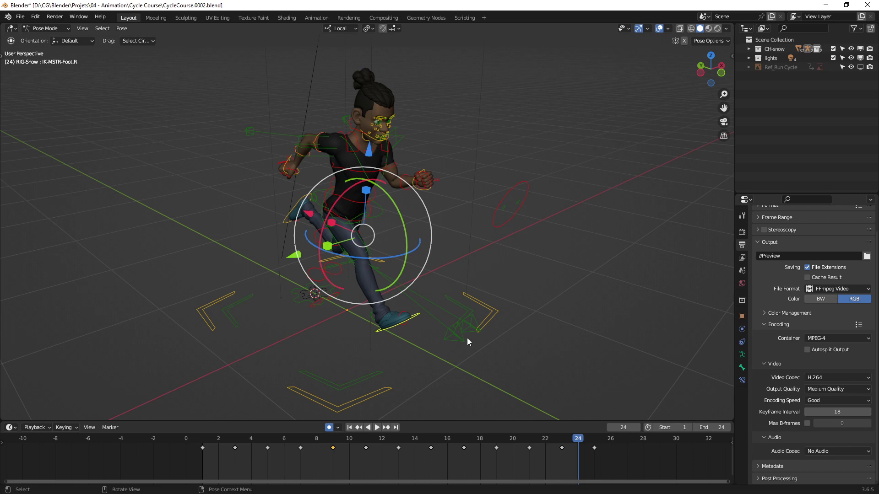
pyautogui.moveTo(469, 231)
pyautogui.mouseDown(button='middle')
pyautogui.moveTo(409, 235)
pyautogui.moveTo(448, 242)
pyautogui.moveTo(409, 276)
pyautogui.moveTo(426, 282)
pyautogui.mouseUp(button='middle')
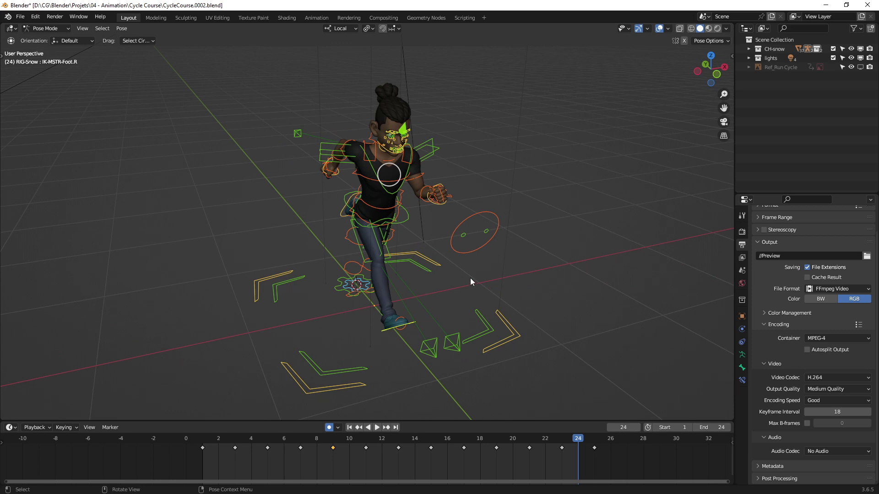
pyautogui.moveTo(470, 279); pyautogui.dragTo(458, 276, button='middle')
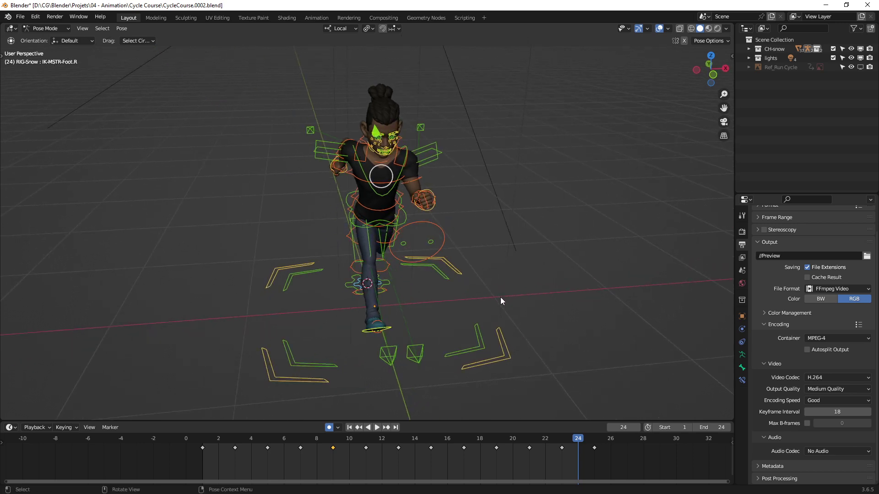
pyautogui.moveTo(501, 302)
pyautogui.mouseDown(button='middle')
pyautogui.moveTo(438, 281)
pyautogui.moveTo(476, 276)
pyautogui.moveTo(400, 260)
pyautogui.moveTo(502, 275)
pyautogui.moveTo(460, 263)
pyautogui.moveTo(381, 261)
pyautogui.moveTo(395, 223)
pyautogui.mouseUp(button='middle')
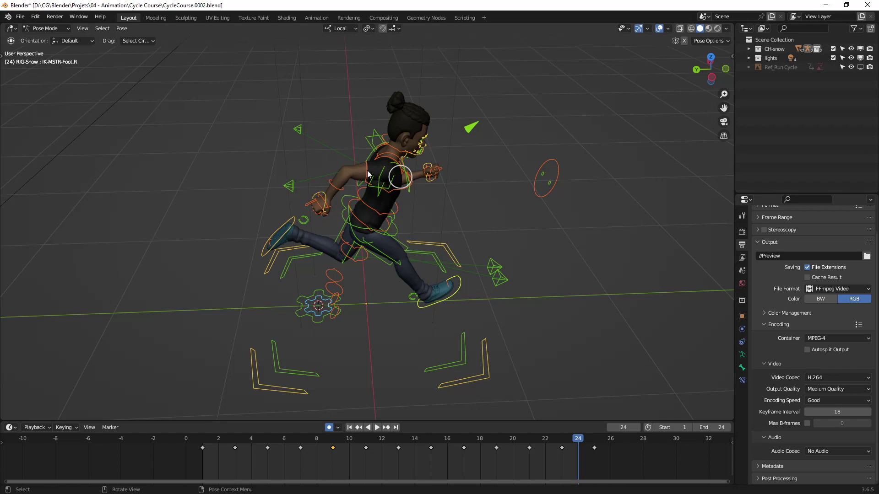
pyautogui.moveTo(367, 174)
pyautogui.mouseDown(button='middle')
pyautogui.moveTo(416, 236)
pyautogui.moveTo(440, 159)
pyautogui.moveTo(430, 235)
pyautogui.mouseUp(button='middle')
# - Select FK-UpperArm.R and rewind the Timeline to frame 1
pyautogui.click(393, 159)
pyautogui.scroll(2, 429, 220)
pyautogui.scroll(2, 424, 191)
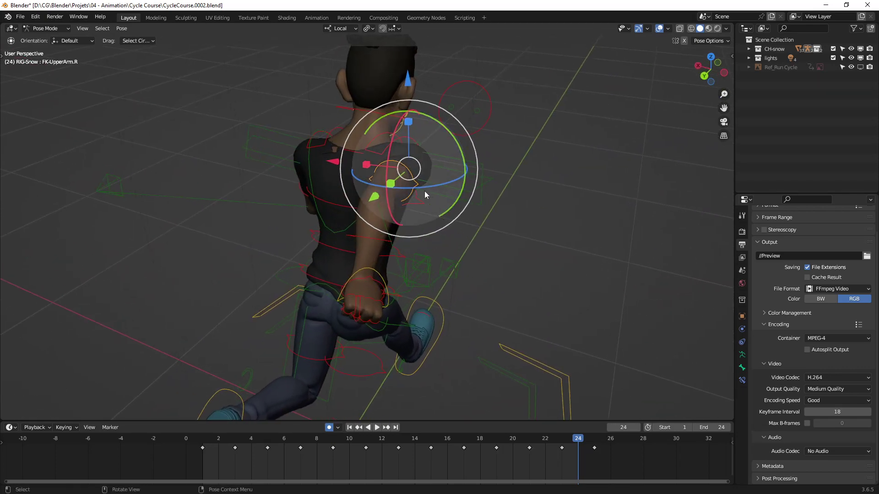
pyautogui.moveTo(425, 195)
pyautogui.mouseDown(button='middle')
pyautogui.moveTo(397, 191)
pyautogui.moveTo(414, 240)
pyautogui.moveTo(425, 235)
pyautogui.moveTo(442, 253)
pyautogui.moveTo(447, 238)
pyautogui.moveTo(428, 223)
pyautogui.mouseUp(button='middle')
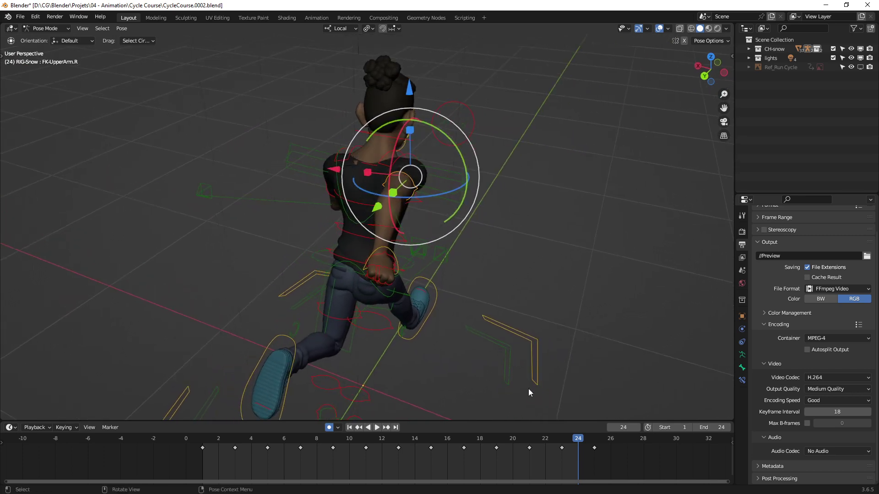
pyautogui.moveTo(300, 441); pyautogui.dragTo(202, 438)
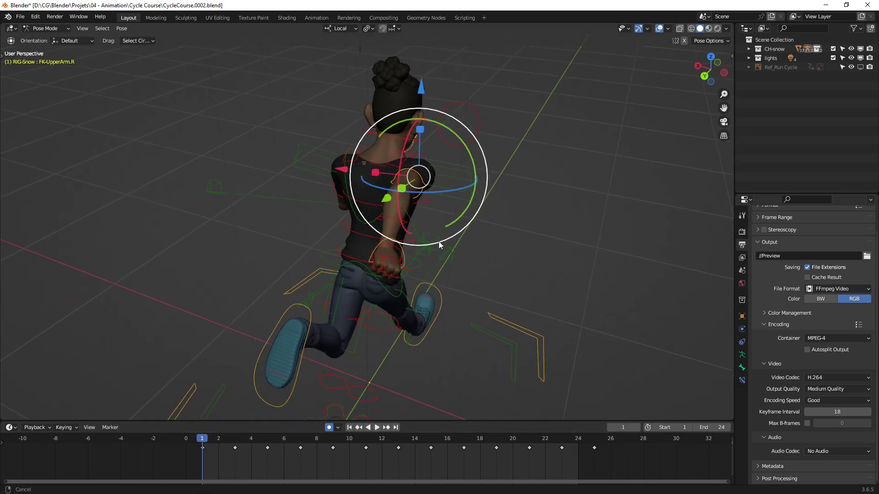
pyautogui.moveTo(438, 241)
pyautogui.mouseDown(button='middle')
pyautogui.moveTo(457, 222)
pyautogui.moveTo(471, 225)
pyautogui.moveTo(429, 229)
pyautogui.moveTo(409, 195)
pyautogui.moveTo(369, 188)
pyautogui.mouseUp(button='middle')
# - Paste the copied keyframe onto FK-UpperArm.L using the Dope Sheet's Paste command
pyautogui.click(369, 189)
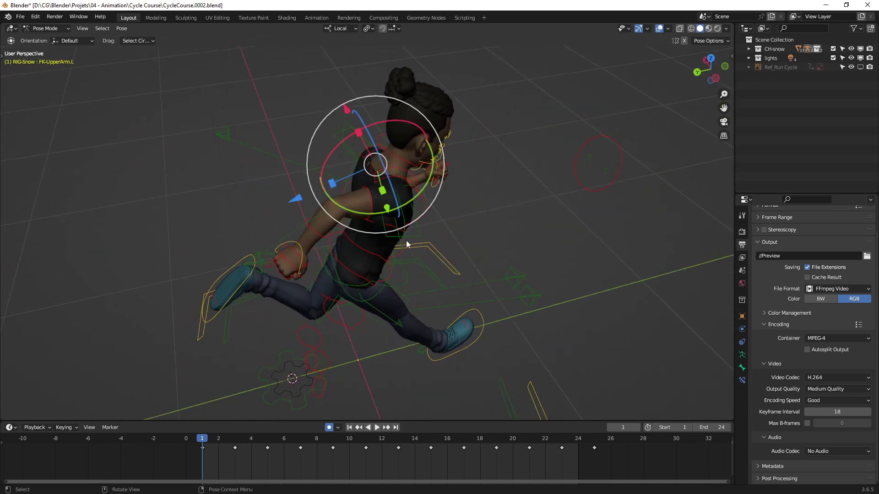
pyautogui.click(370, 199)
pyautogui.moveTo(369, 199)
pyautogui.mouseDown(button='middle')
pyautogui.moveTo(405, 212)
pyautogui.moveTo(439, 205)
pyautogui.moveTo(398, 276)
pyautogui.mouseUp(button='middle')
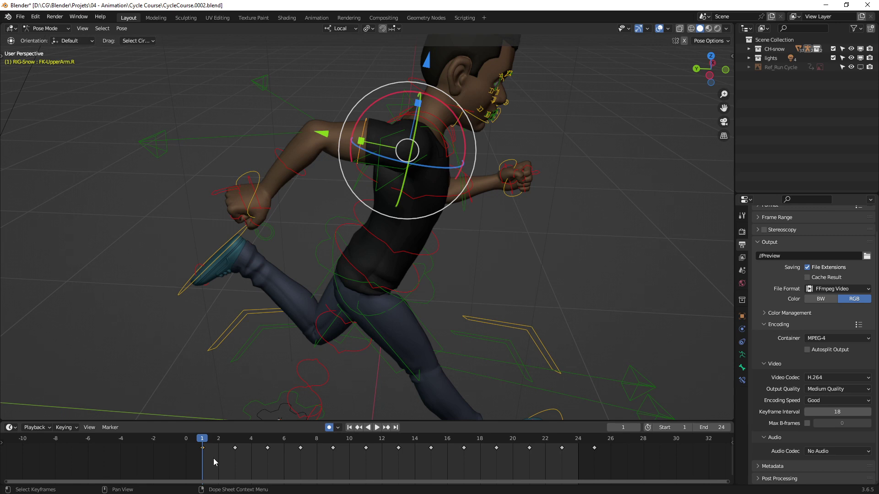
pyautogui.moveTo(471, 244)
pyautogui.mouseDown(button='middle')
pyautogui.moveTo(525, 213)
pyautogui.moveTo(367, 204)
pyautogui.moveTo(434, 237)
pyautogui.moveTo(402, 238)
pyautogui.moveTo(445, 246)
pyautogui.mouseUp(button='middle')
pyautogui.click(412, 293)
pyautogui.moveTo(412, 293)
pyautogui.mouseDown(button='middle')
pyautogui.moveTo(498, 279)
pyautogui.moveTo(426, 263)
pyautogui.moveTo(402, 272)
pyautogui.moveTo(420, 262)
pyautogui.mouseUp(button='middle')
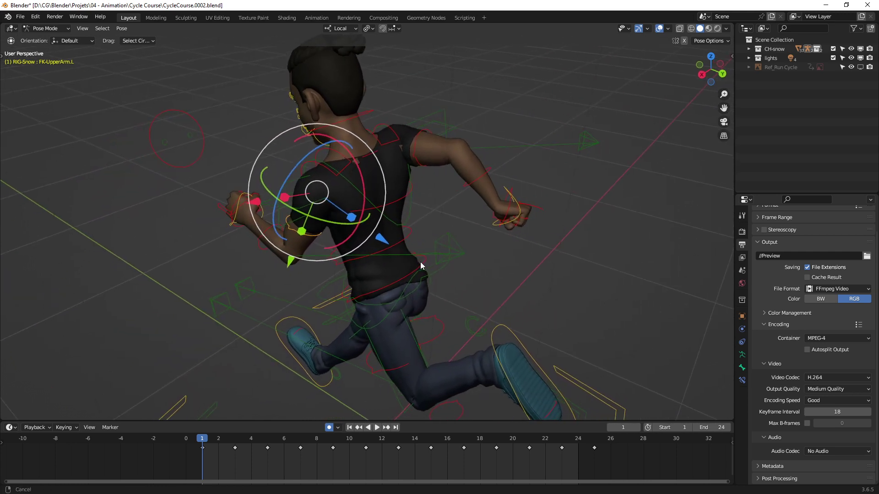
pyautogui.rightClick(223, 461)
pyautogui.click(225, 384)
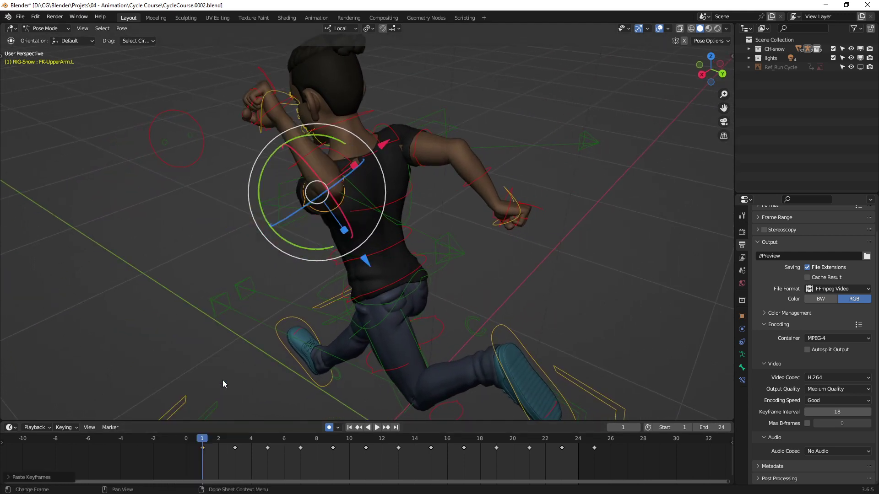
pyautogui.moveTo(225, 384)
pyautogui.mouseDown(button='middle')
pyautogui.moveTo(471, 245)
pyautogui.moveTo(502, 240)
pyautogui.moveTo(485, 255)
pyautogui.moveTo(451, 260)
pyautogui.moveTo(326, 253)
pyautogui.moveTo(327, 265)
pyautogui.moveTo(371, 261)
pyautogui.moveTo(391, 235)
pyautogui.mouseUp(button='middle')
# - Undo the earlier paste, show the sidebar Transform values, and select FK-UpperArm.R
pyautogui.hotkey('ctrl', 'z')
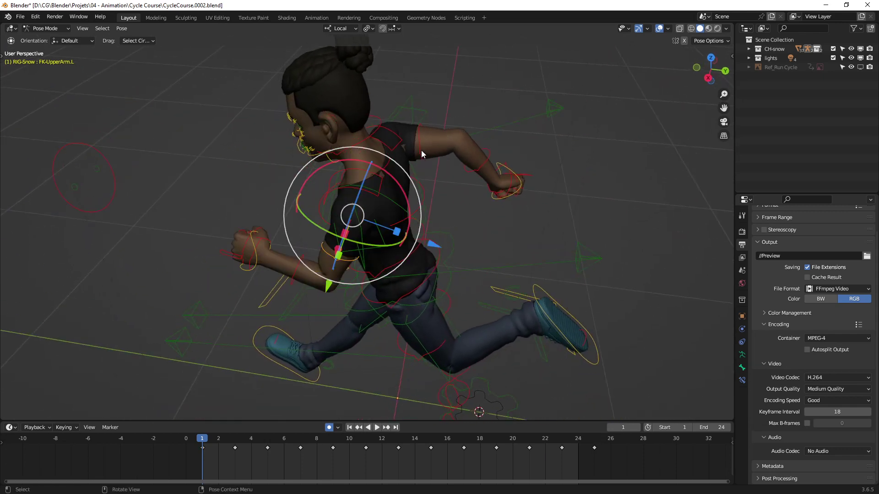
pyautogui.press('n')
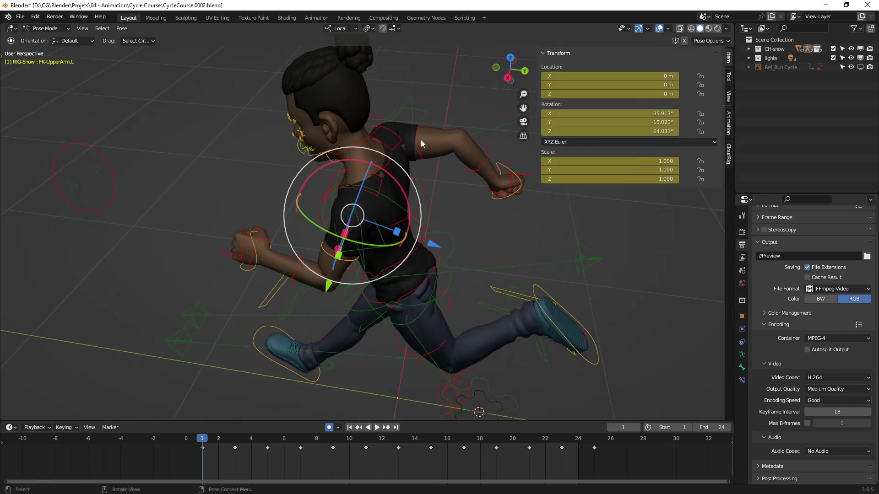
pyautogui.hotkey('ctrl', 'shift', 'z')
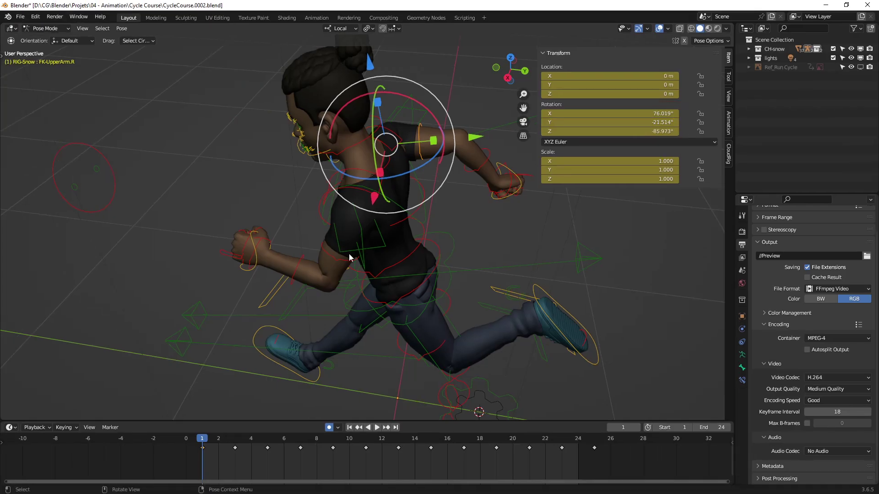
# - Paste onto FK-UpperArm.L, compare arm rotations from the back, then undo the unmirrored paste
pyautogui.click(340, 260)
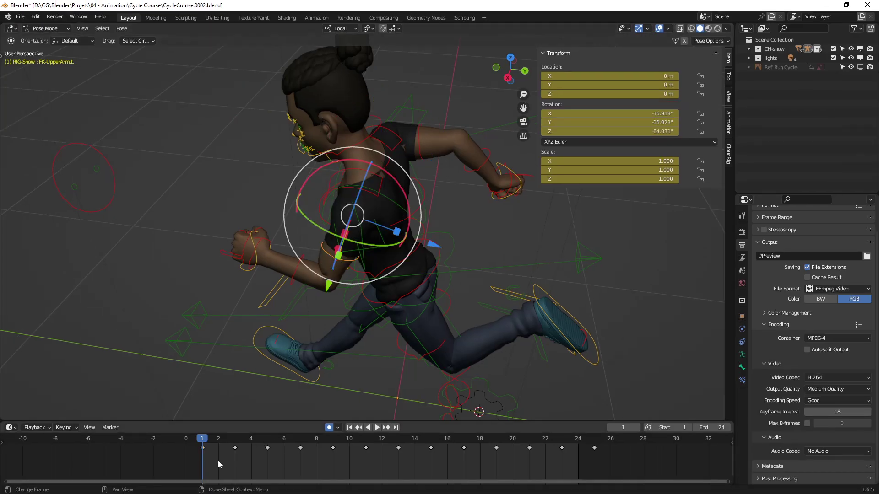
pyautogui.hotkey('ctrl', 'shift', 'v')
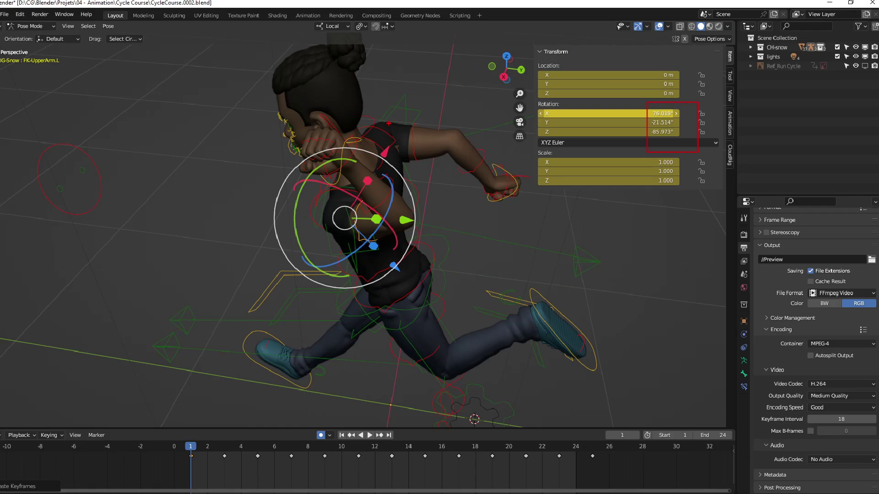
pyautogui.moveTo(449, 185)
pyautogui.mouseDown(button='middle')
pyautogui.moveTo(418, 211)
pyautogui.moveTo(367, 196)
pyautogui.moveTo(386, 191)
pyautogui.moveTo(377, 197)
pyautogui.moveTo(359, 159)
pyautogui.mouseUp(button='middle')
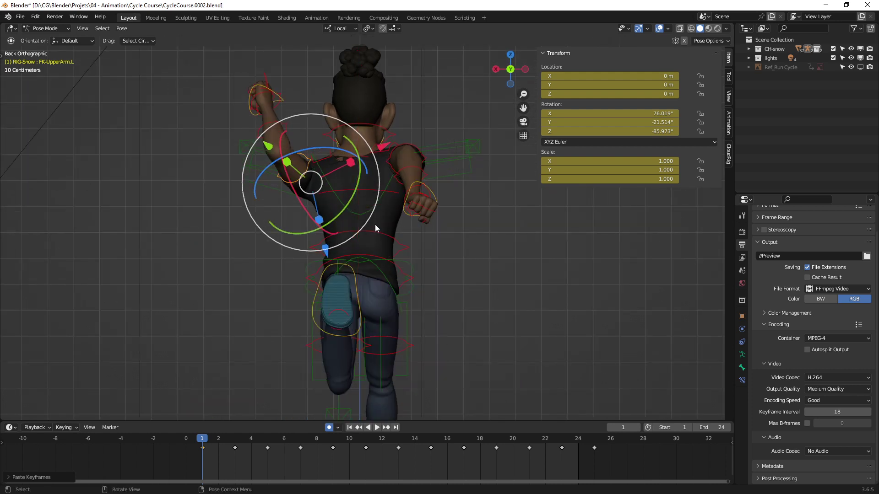
pyautogui.moveTo(375, 224); pyautogui.dragTo(355, 214, button='middle')
pyautogui.hotkey('ctrl', 'z')
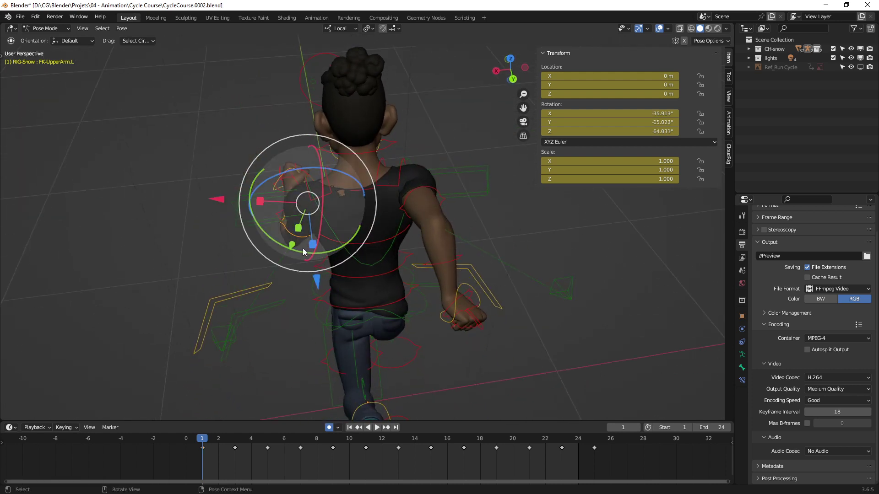
pyautogui.moveTo(303, 248); pyautogui.dragTo(321, 355, button='middle')
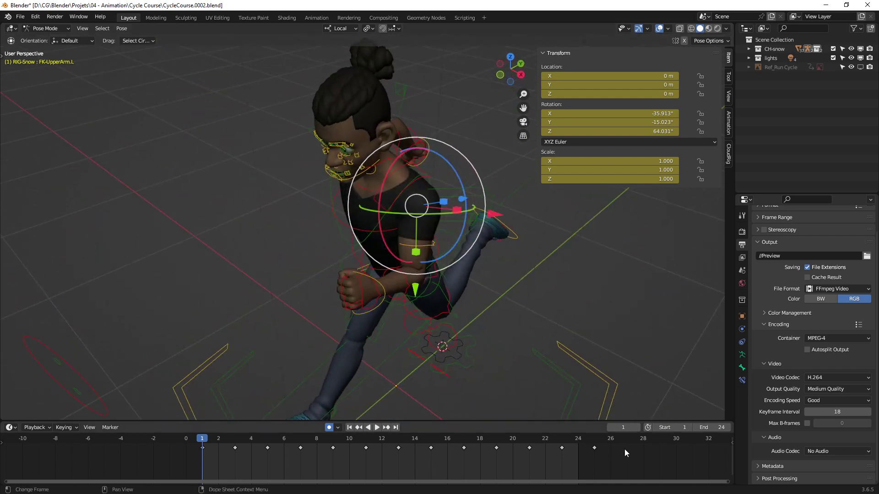
pyautogui.scroll(-3, 540, 446)
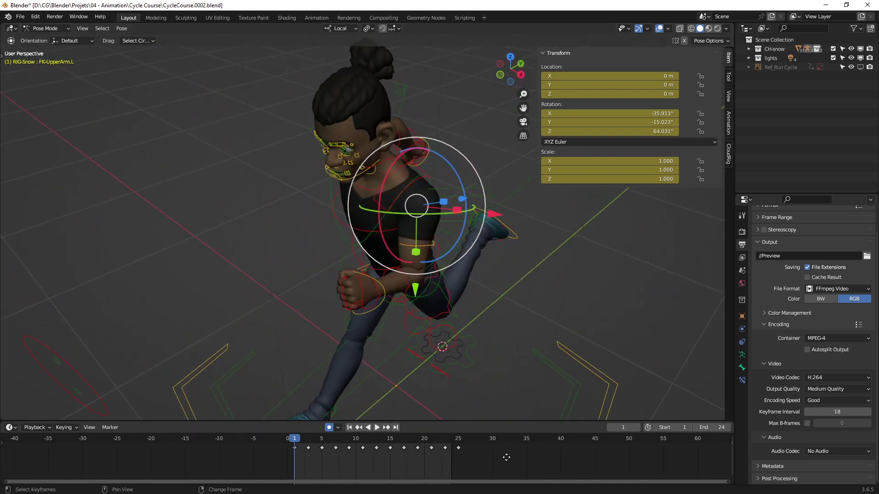
# - Jump to frame 40 and clear all bone transforms with Pose > Clear Transform > All
pyautogui.scroll(-2, 481, 451)
pyautogui.click(493, 440)
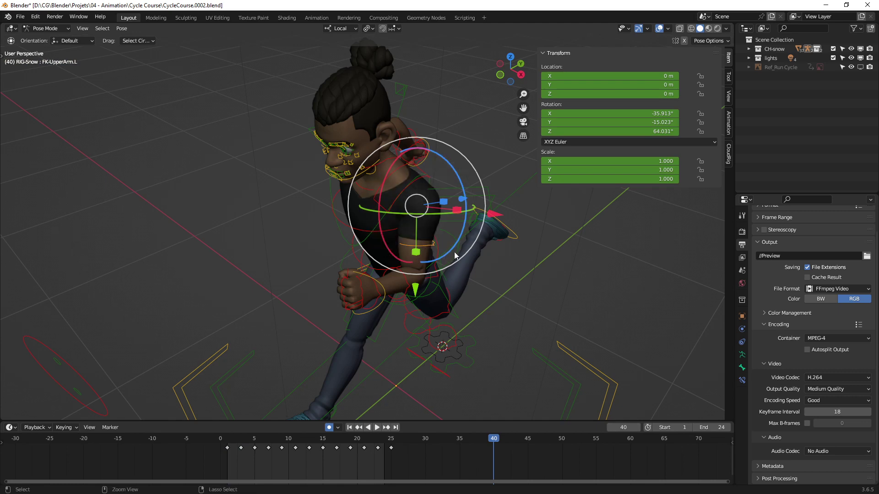
pyautogui.scroll(-2, 462, 251)
pyautogui.moveTo(428, 269); pyautogui.dragTo(448, 264, button='middle')
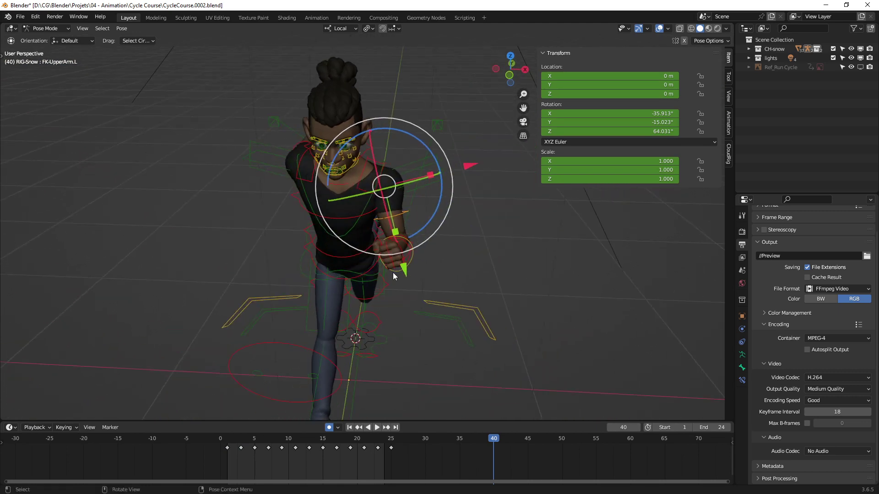
pyautogui.moveTo(393, 273); pyautogui.dragTo(444, 249, button='middle')
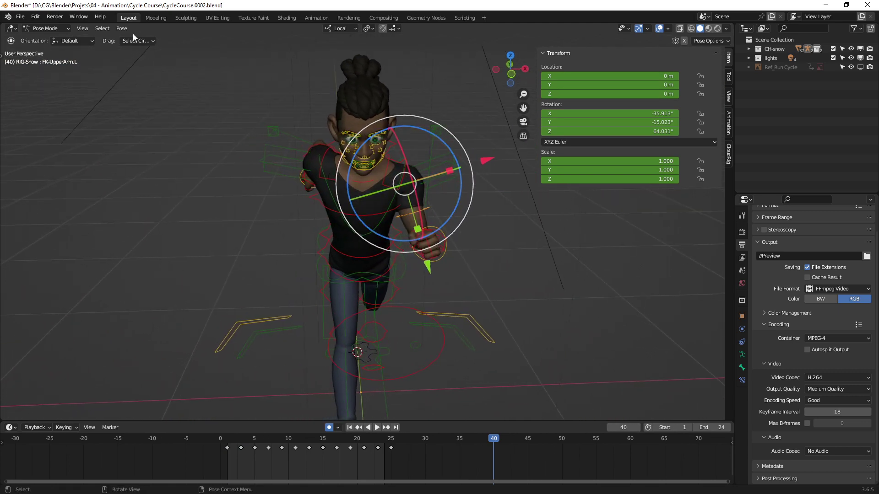
pyautogui.click(278, 202)
pyautogui.click(121, 29)
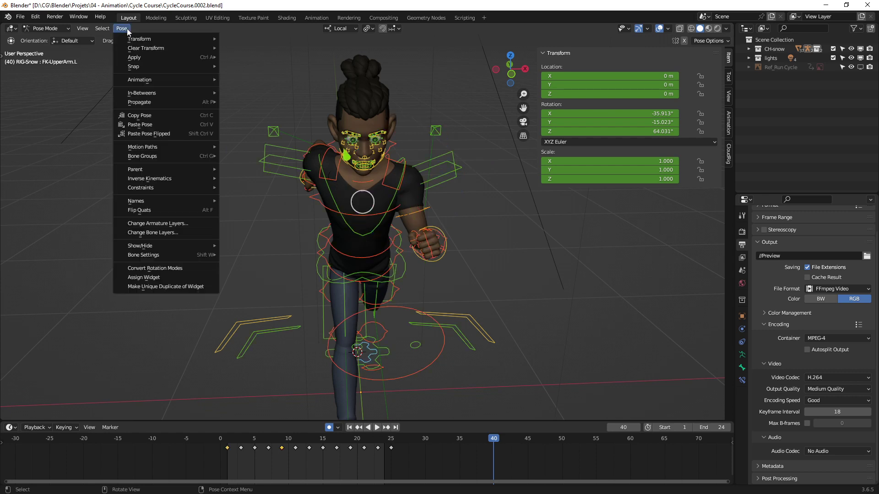
pyautogui.click(249, 51)
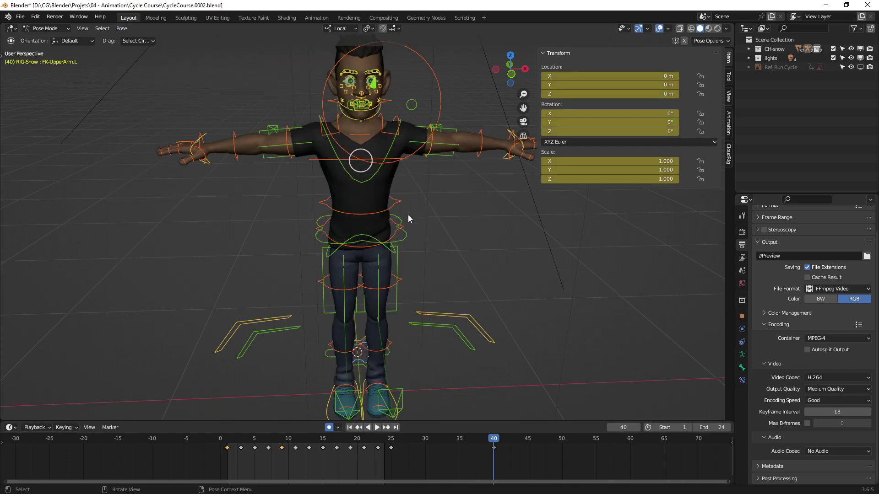
pyautogui.moveTo(408, 215); pyautogui.dragTo(434, 244, button='middle')
# - Toggle to Object mode and back to Pose mode, then select FK-UpperArm.R
pyautogui.hotkey('ctrl', 'Tab')
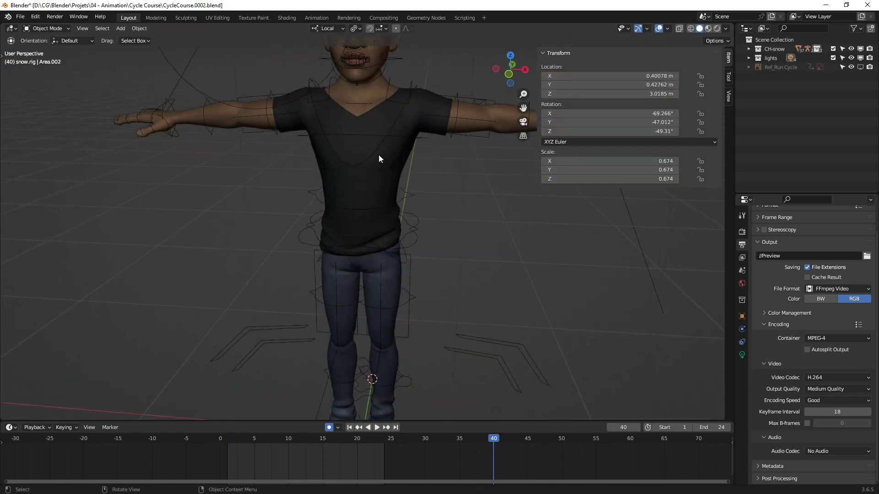
pyautogui.scroll(2, 384, 160)
pyautogui.click(396, 158)
pyautogui.moveTo(315, 161)
pyautogui.mouseDown(button='middle')
pyautogui.moveTo(304, 168)
pyautogui.moveTo(319, 209)
pyautogui.moveTo(301, 168)
pyautogui.mouseUp(button='middle')
pyautogui.hotkey('ctrl', 'Tab')
pyautogui.click(259, 175)
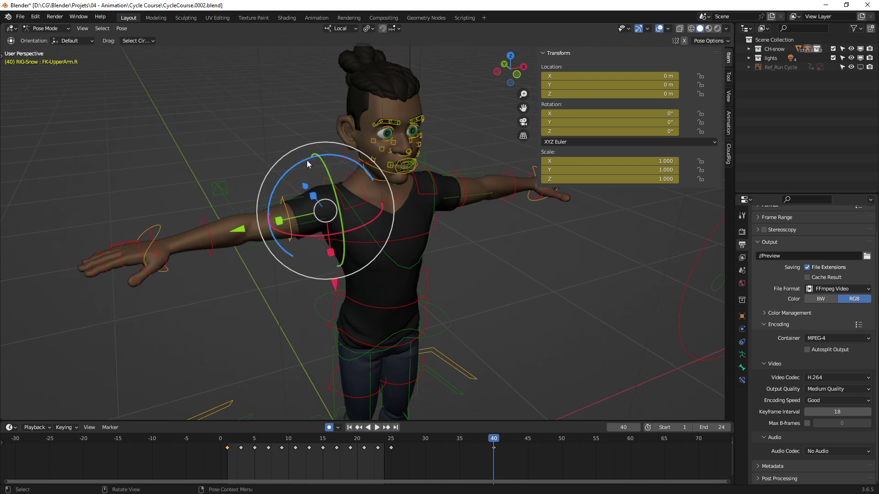
# - Rotate the right and left upper arms down around Z and compare their rotation values
pyautogui.moveTo(301, 167); pyautogui.dragTo(289, 208)
pyautogui.moveTo(290, 208); pyautogui.dragTo(357, 206, button='middle')
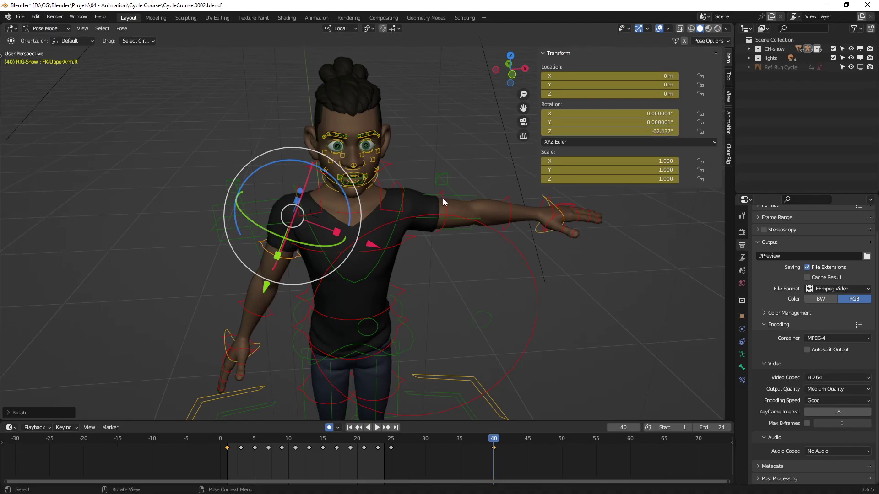
pyautogui.moveTo(443, 199)
pyautogui.mouseDown(button='middle')
pyautogui.moveTo(436, 196)
pyautogui.moveTo(439, 208)
pyautogui.mouseUp(button='middle')
pyautogui.click(438, 207)
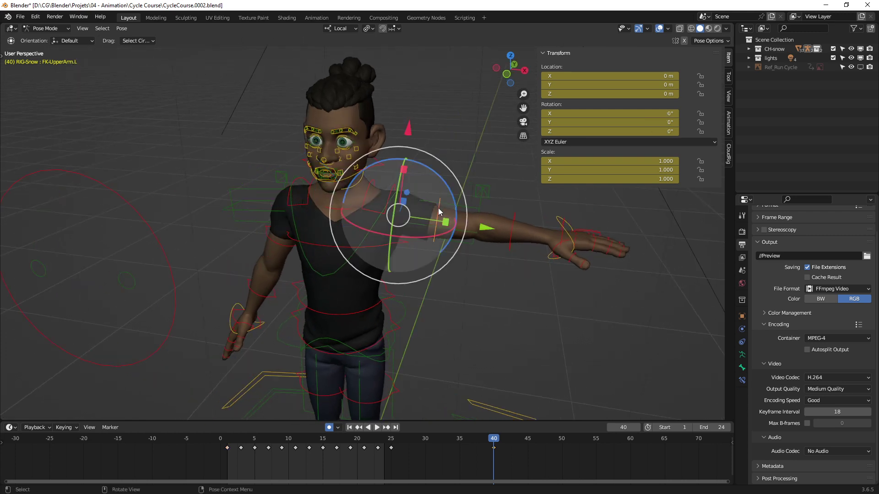
pyautogui.moveTo(422, 163); pyautogui.dragTo(446, 215)
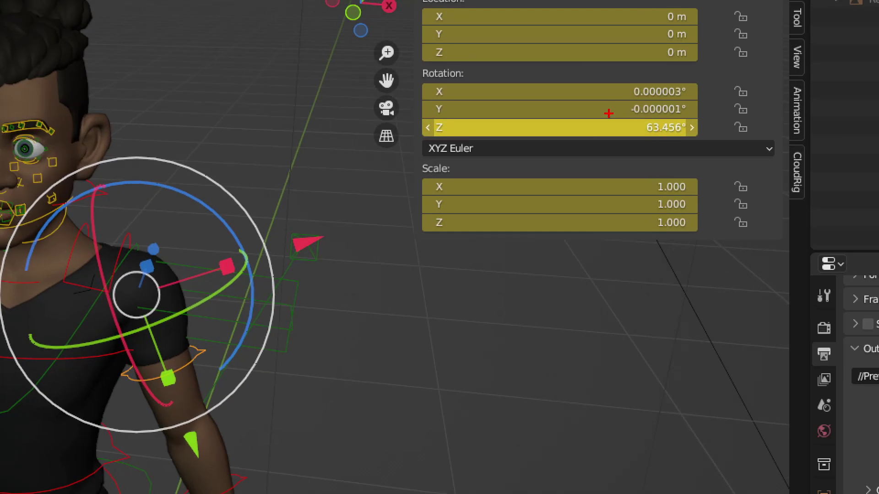
pyautogui.moveTo(608, 113); pyautogui.dragTo(695, 143)
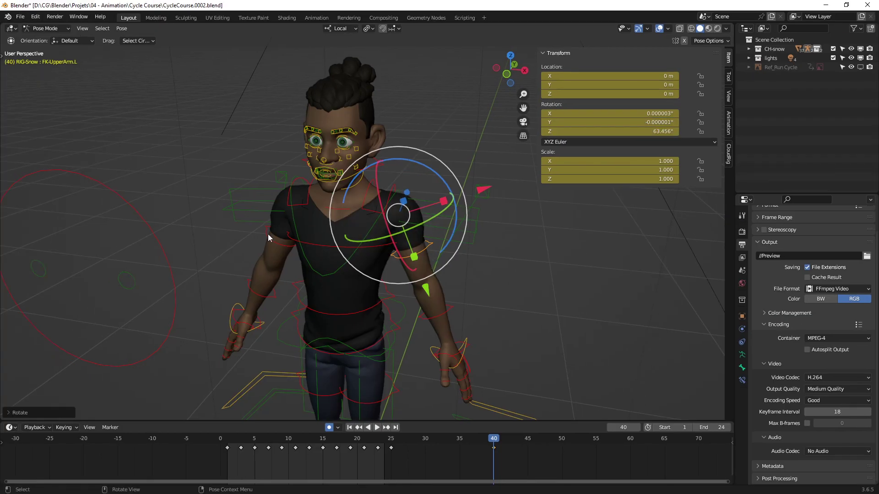
pyautogui.click(268, 234)
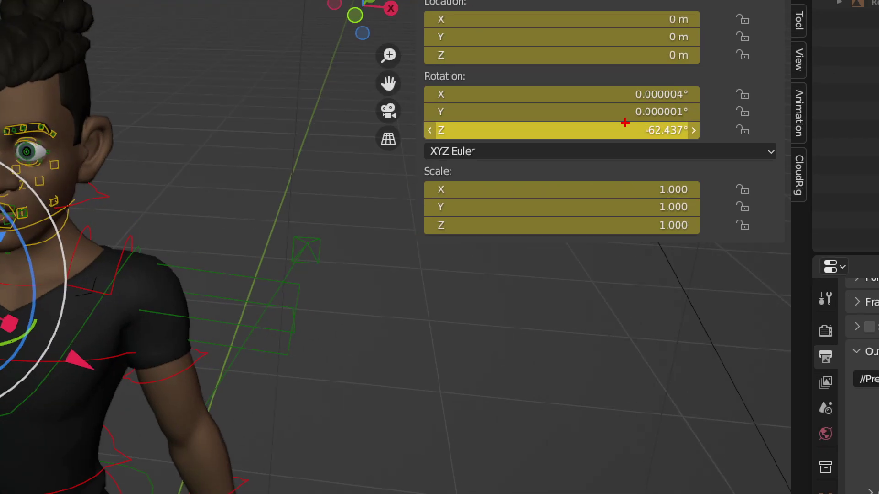
pyautogui.moveTo(625, 123); pyautogui.dragTo(753, 160)
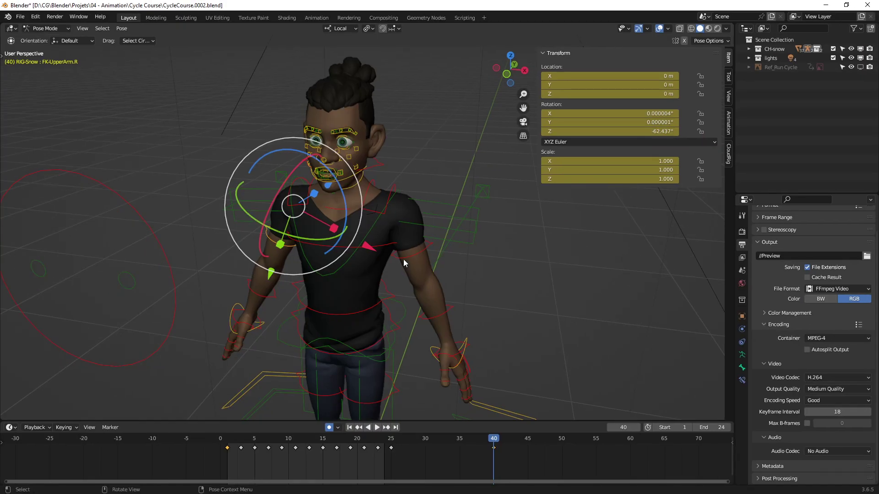
pyautogui.click(403, 259)
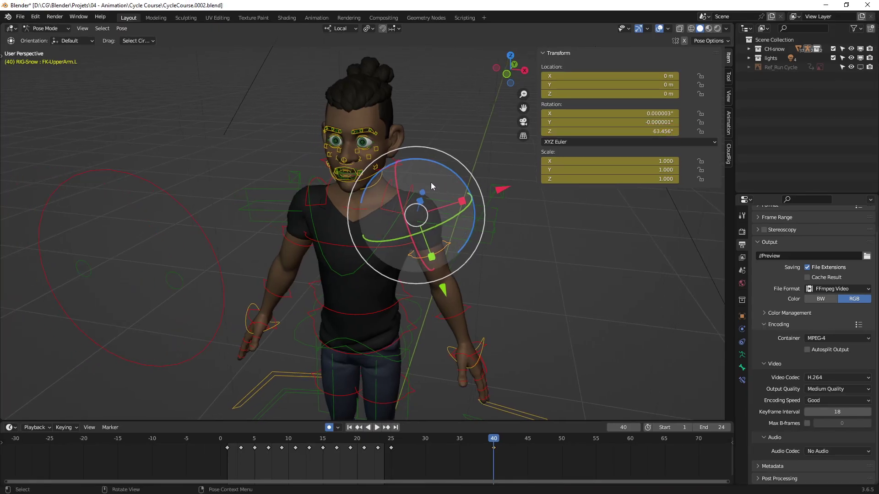
# - Clear the rotation on both upper arms with Alt+R
pyautogui.moveTo(431, 185)
pyautogui.mouseDown(button='middle')
pyautogui.moveTo(427, 176)
pyautogui.moveTo(439, 188)
pyautogui.mouseUp(button='middle')
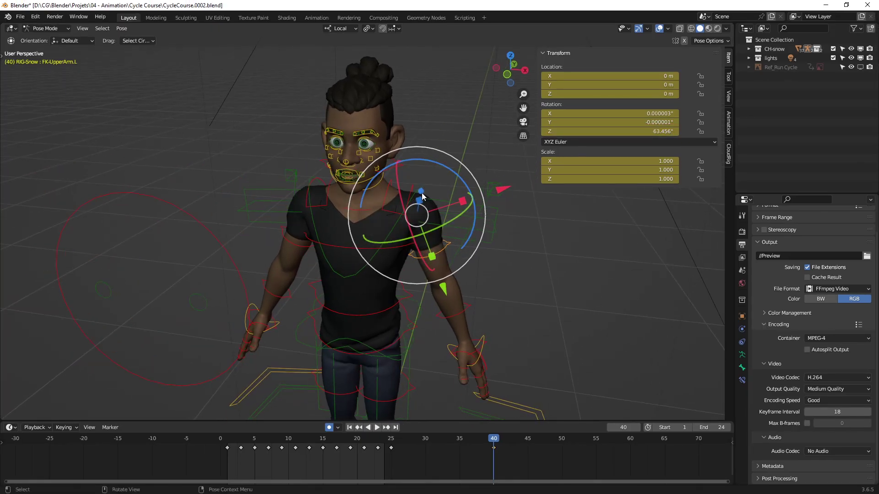
pyautogui.hotkey('ctrl', 'shift', 'm')
pyautogui.hotkey('ctrl', 'shift', 'm')
pyautogui.hotkey('alt', 'r')
pyautogui.hotkey('ctrl', 'shift', 'm')
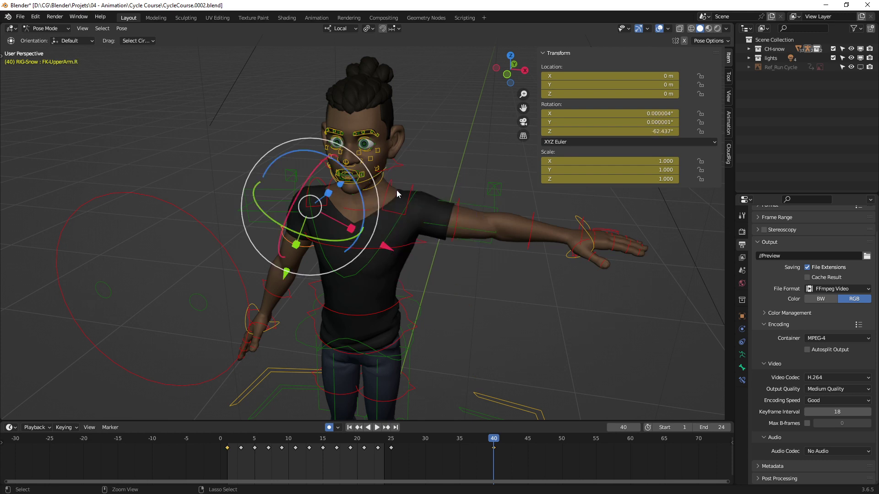
pyautogui.hotkey('alt', 'r')
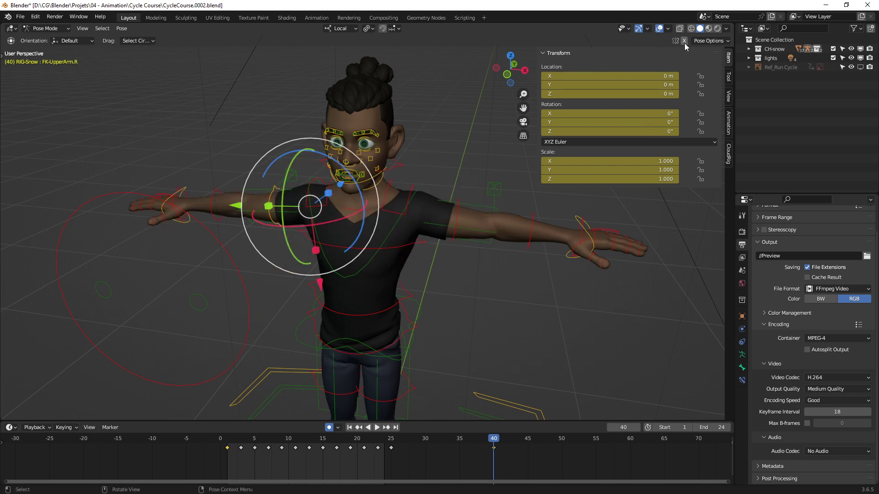
# - With X-Axis Mirror on, lower both upper arms on Z to -65.373° and 65.373°
pyautogui.click(684, 41)
pyautogui.press('KP_Decimal')
pyautogui.press('r')
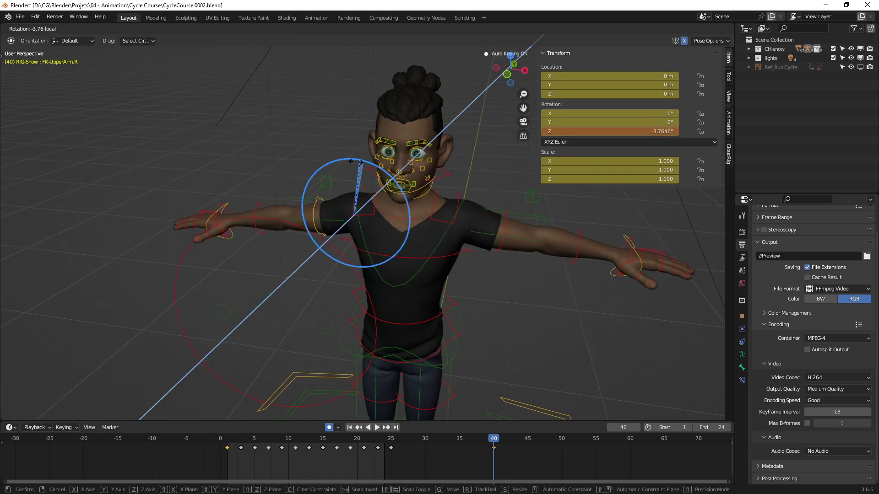
pyautogui.click(427, 228)
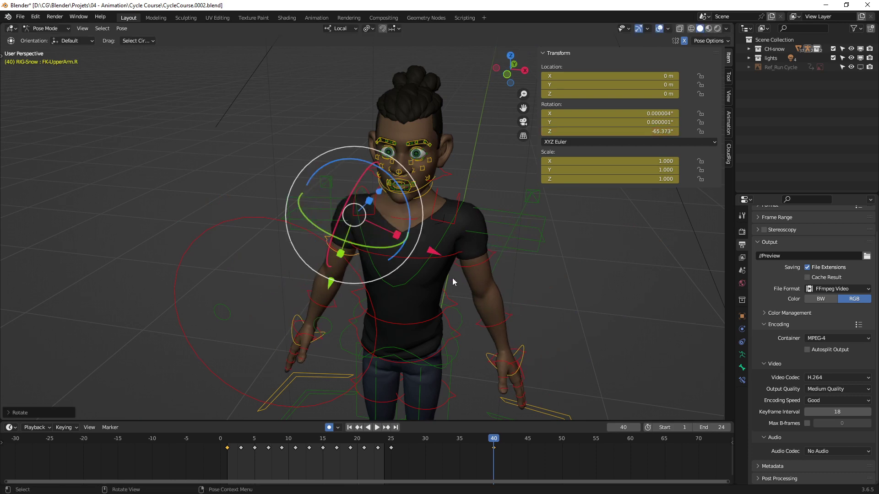
pyautogui.scroll(2, 448, 223)
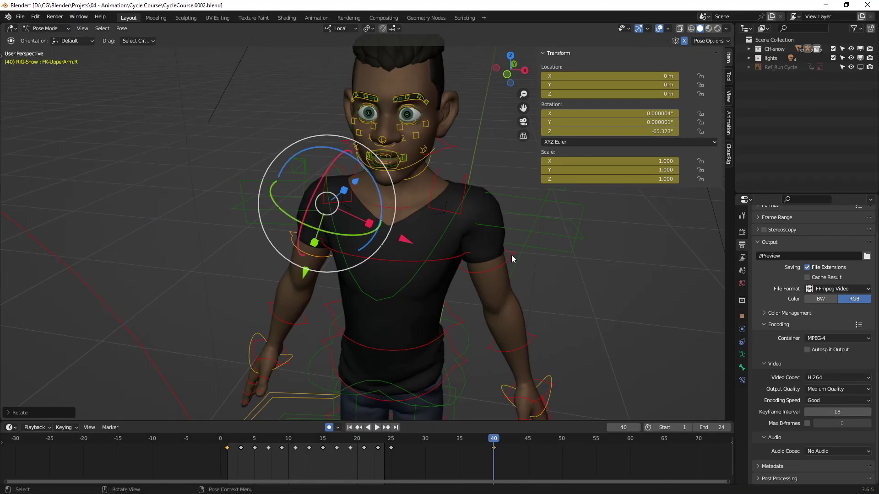
pyautogui.click(511, 255)
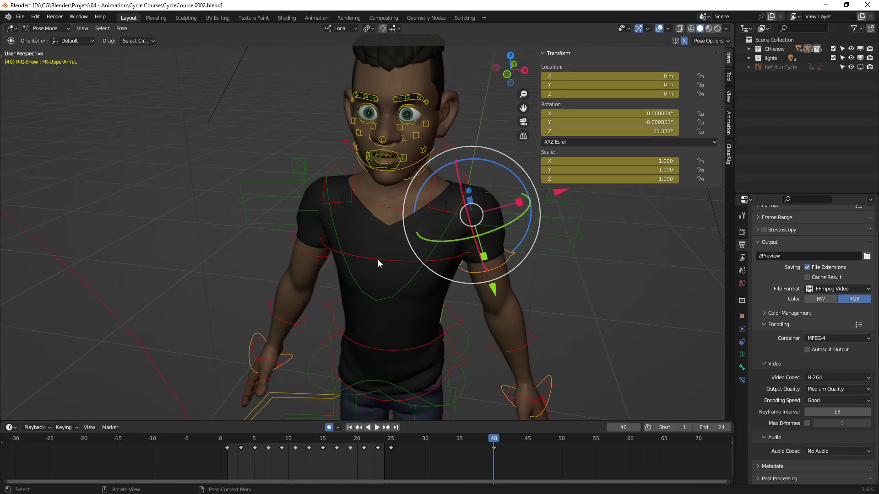
# - From a low back view, rotate FK-UpperArm.L on its X ring to 43.277°
pyautogui.moveTo(378, 259)
pyautogui.mouseDown(button='middle')
pyautogui.moveTo(372, 269)
pyautogui.moveTo(471, 277)
pyautogui.moveTo(380, 240)
pyautogui.moveTo(380, 227)
pyautogui.moveTo(386, 240)
pyautogui.mouseUp(button='middle')
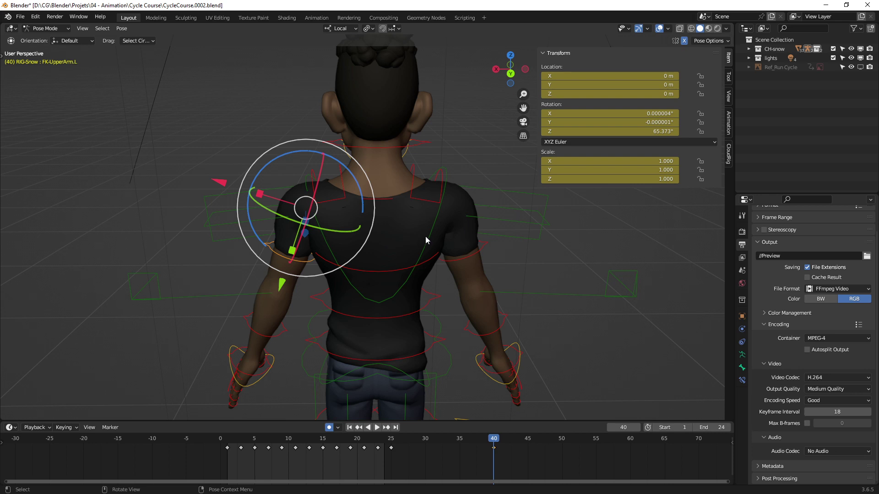
pyautogui.moveTo(424, 237)
pyautogui.mouseDown(button='middle')
pyautogui.moveTo(439, 256)
pyautogui.moveTo(416, 262)
pyautogui.mouseUp(button='middle')
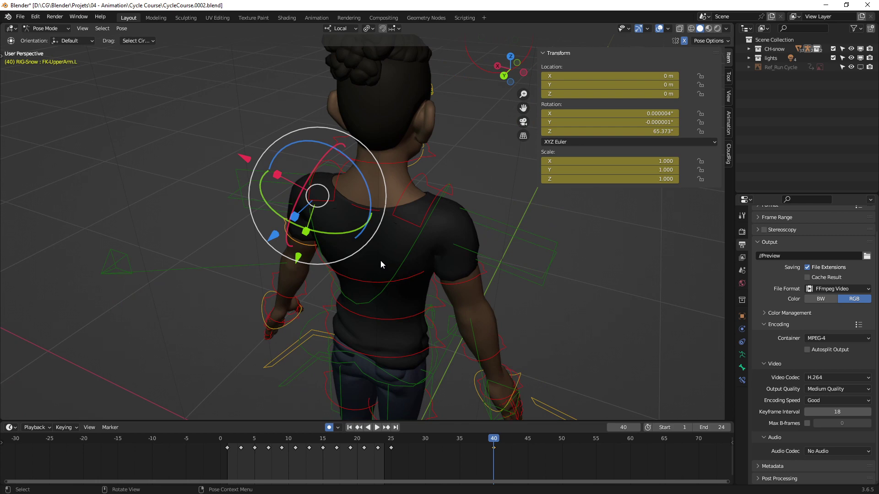
pyautogui.moveTo(380, 260)
pyautogui.mouseDown(button='middle')
pyautogui.moveTo(394, 257)
pyautogui.moveTo(394, 246)
pyautogui.moveTo(363, 197)
pyautogui.mouseUp(button='middle')
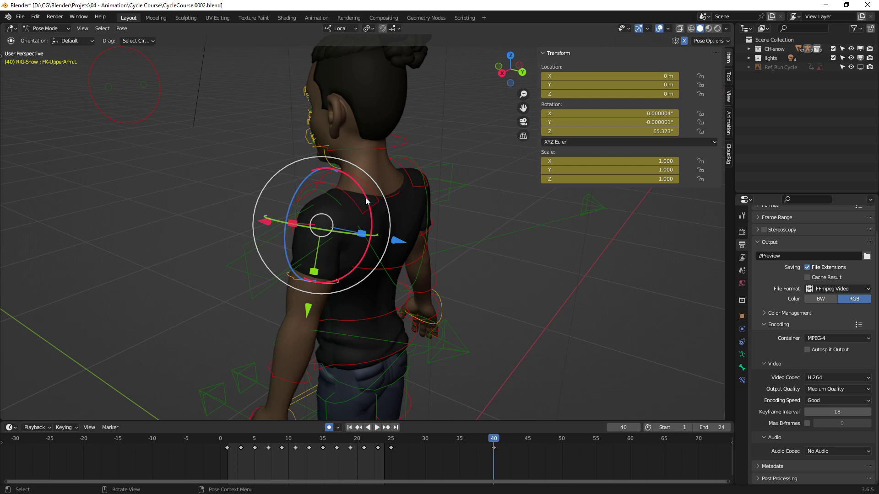
pyautogui.moveTo(366, 196); pyautogui.dragTo(341, 151)
pyautogui.moveTo(341, 151)
pyautogui.mouseDown(button='middle')
pyautogui.moveTo(356, 240)
pyautogui.moveTo(309, 255)
pyautogui.mouseUp(button='middle')
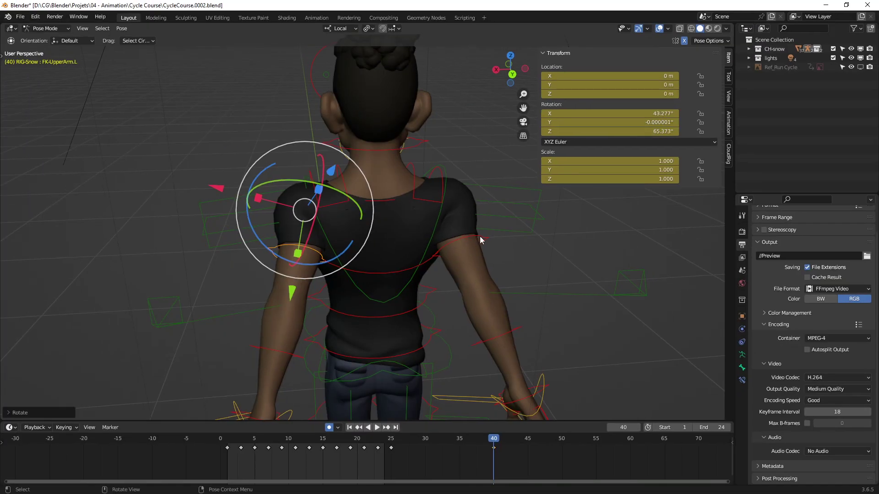
# - Twist the right upper arm around Y and check the mirrored left-arm values
pyautogui.press('-')
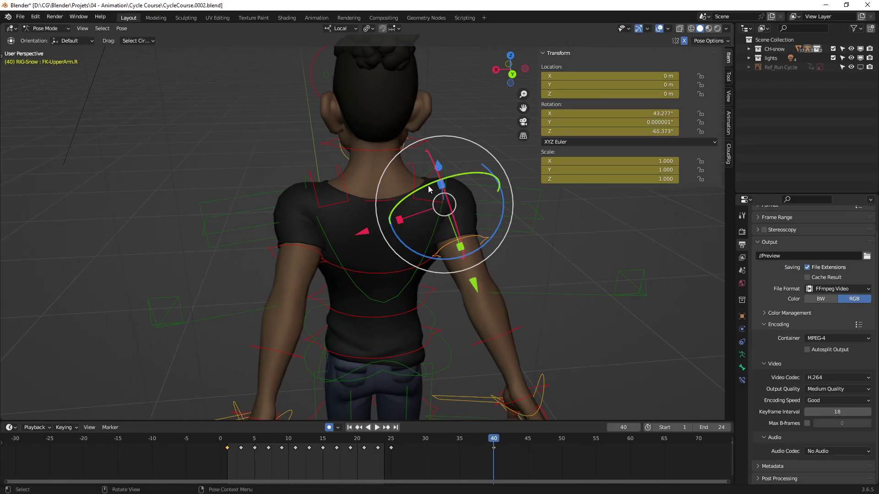
pyautogui.moveTo(429, 189); pyautogui.dragTo(399, 209)
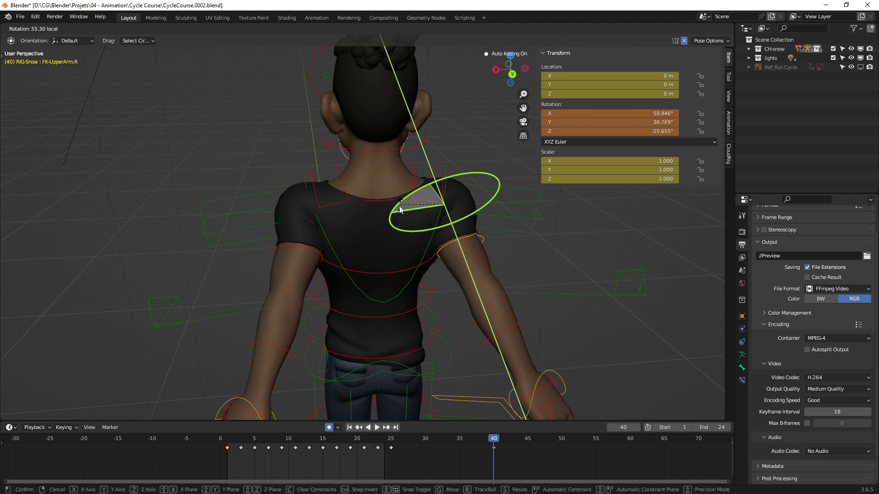
pyautogui.click(306, 246)
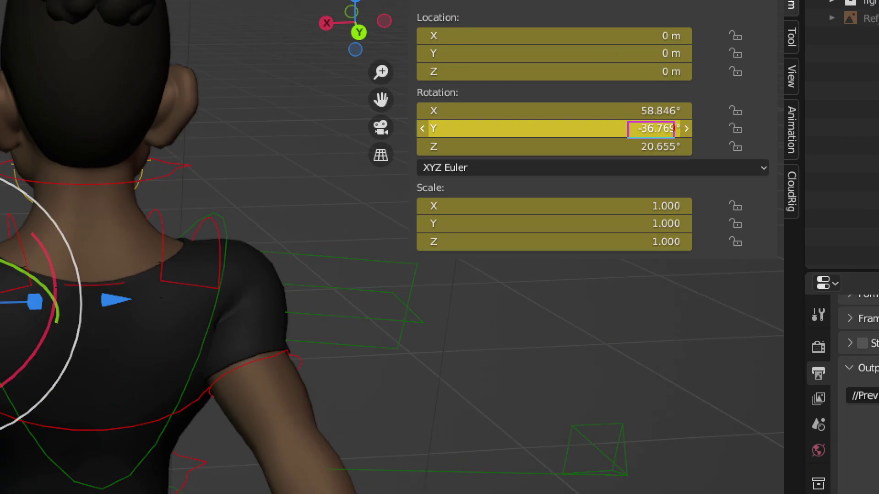
pyautogui.moveTo(674, 137); pyautogui.dragTo(716, 152)
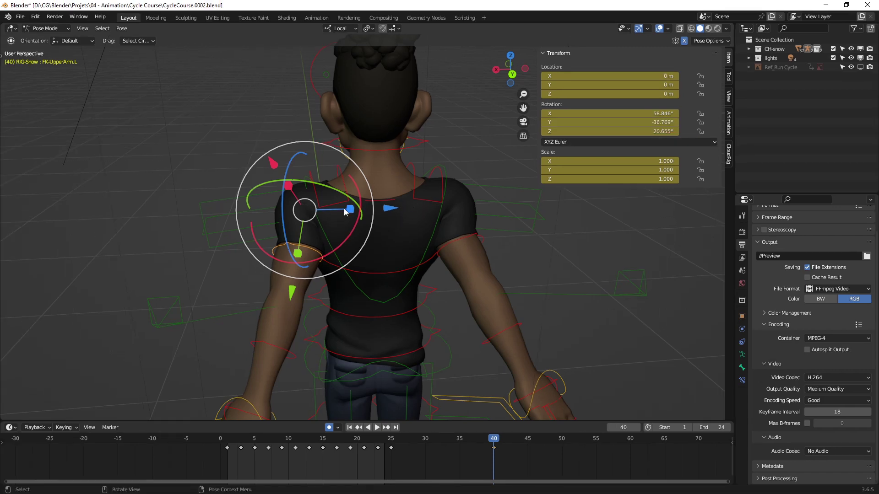
pyautogui.moveTo(345, 208); pyautogui.dragTo(359, 223, button='middle')
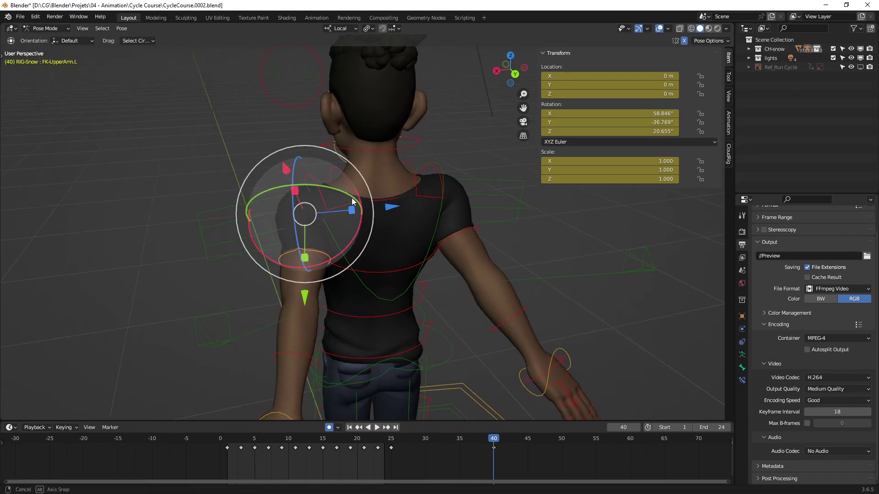
# - Reselect the right upper arm and clear its rotation back to 0°, 0°, 0°
pyautogui.click(431, 210)
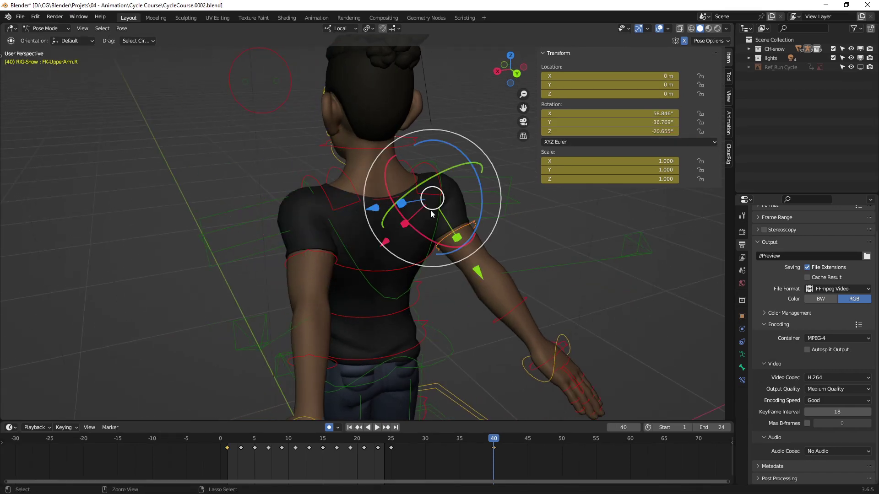
pyautogui.hotkey('ctrl', 'z')
pyautogui.moveTo(430, 211)
pyautogui.mouseDown(button='middle')
pyautogui.moveTo(376, 227)
pyautogui.moveTo(328, 213)
pyautogui.moveTo(409, 221)
pyautogui.moveTo(386, 230)
pyautogui.moveTo(393, 239)
pyautogui.moveTo(384, 246)
pyautogui.moveTo(391, 243)
pyautogui.mouseUp(button='middle')
pyautogui.click(408, 221)
pyautogui.hotkey('alt', 'r')
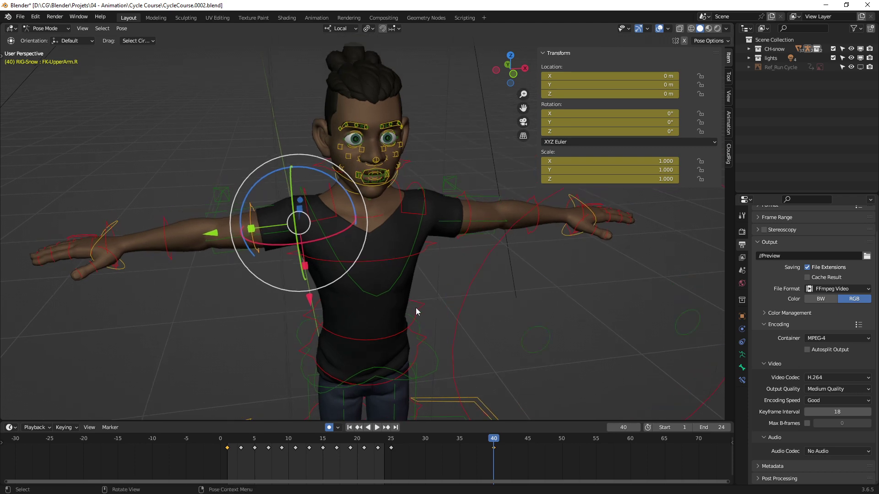
# - Orbit to a lower frontal view and select the right upper arm bone
pyautogui.moveTo(415, 308)
pyautogui.mouseDown(button='middle')
pyautogui.moveTo(413, 271)
pyautogui.moveTo(452, 262)
pyautogui.moveTo(408, 264)
pyautogui.moveTo(482, 270)
pyautogui.moveTo(329, 257)
pyautogui.moveTo(403, 245)
pyautogui.moveTo(366, 256)
pyautogui.moveTo(440, 257)
pyautogui.moveTo(390, 262)
pyautogui.moveTo(421, 274)
pyautogui.moveTo(398, 257)
pyautogui.moveTo(394, 264)
pyautogui.moveTo(397, 253)
pyautogui.moveTo(408, 280)
pyautogui.mouseUp(button='middle')
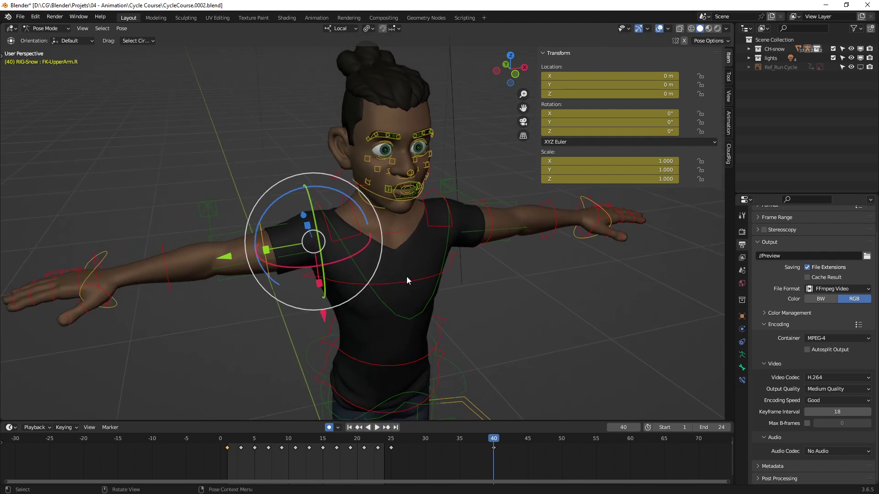
pyautogui.moveTo(407, 277)
pyautogui.mouseDown(button='middle')
pyautogui.moveTo(393, 257)
pyautogui.moveTo(408, 259)
pyautogui.moveTo(403, 249)
pyautogui.moveTo(408, 257)
pyautogui.mouseUp(button='middle')
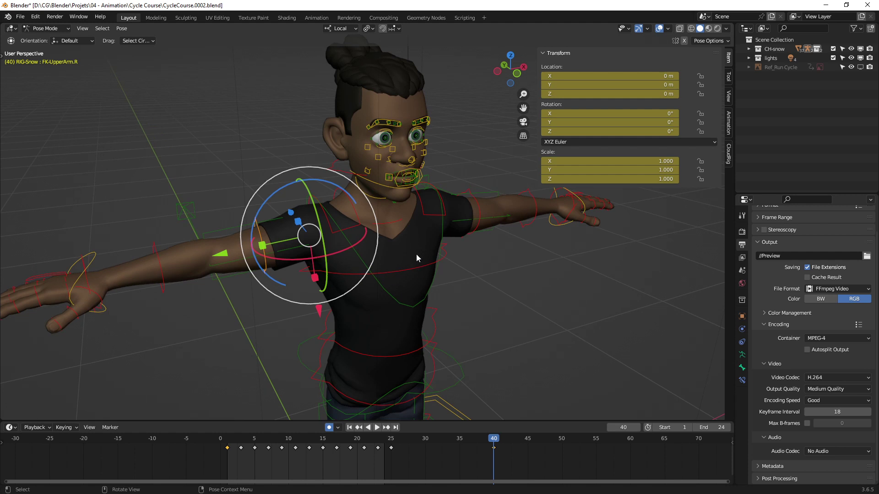
pyautogui.click(431, 264)
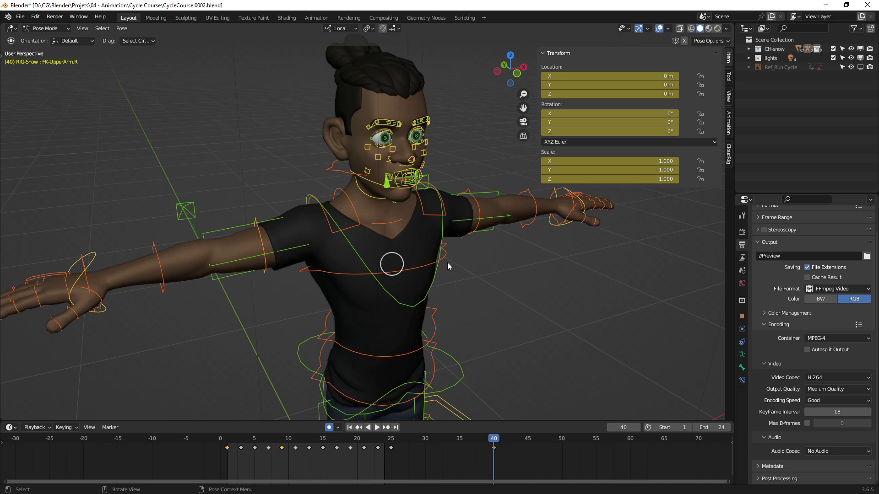
pyautogui.click(455, 281)
pyautogui.click(261, 233)
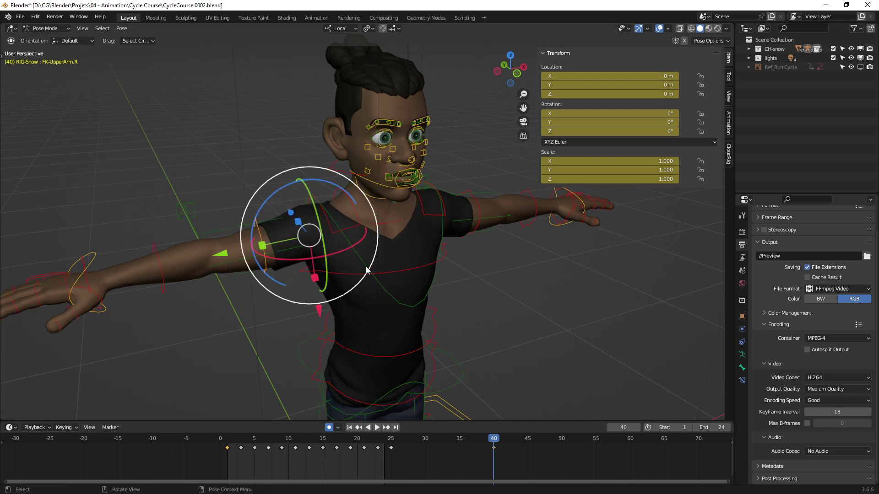
# - Rotate the right upper arm down and forward to 69.016°, 32.161°, −14.876°, then select the left upper arm
pyautogui.keyDown('shift'); pyautogui.moveTo(370, 257); pyautogui.dragTo(385, 242, button='middle'); pyautogui.keyUp('shift')
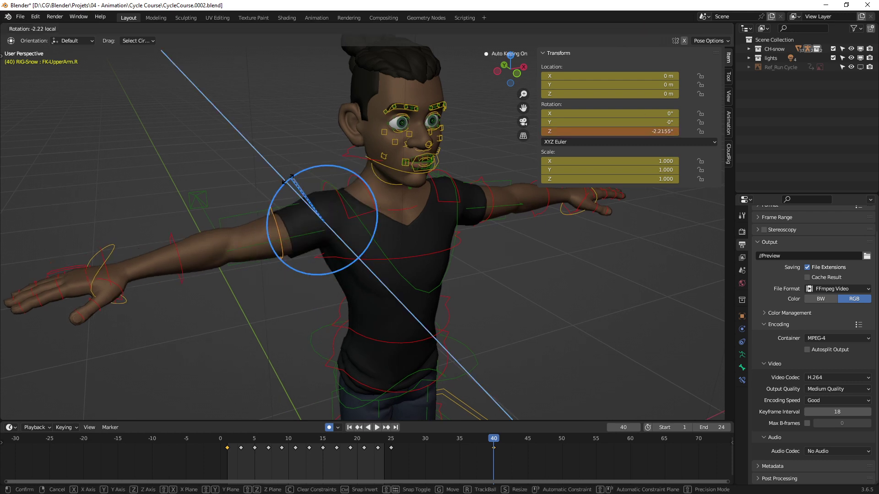
pyautogui.moveTo(284, 178)
pyautogui.mouseDown()
pyautogui.moveTo(275, 204)
pyautogui.moveTo(330, 220)
pyautogui.mouseUp()
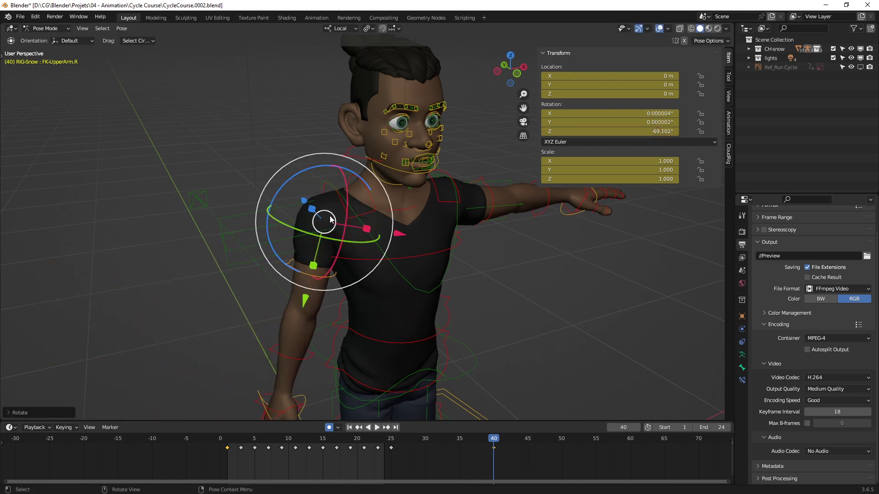
pyautogui.moveTo(348, 187); pyautogui.dragTo(334, 210)
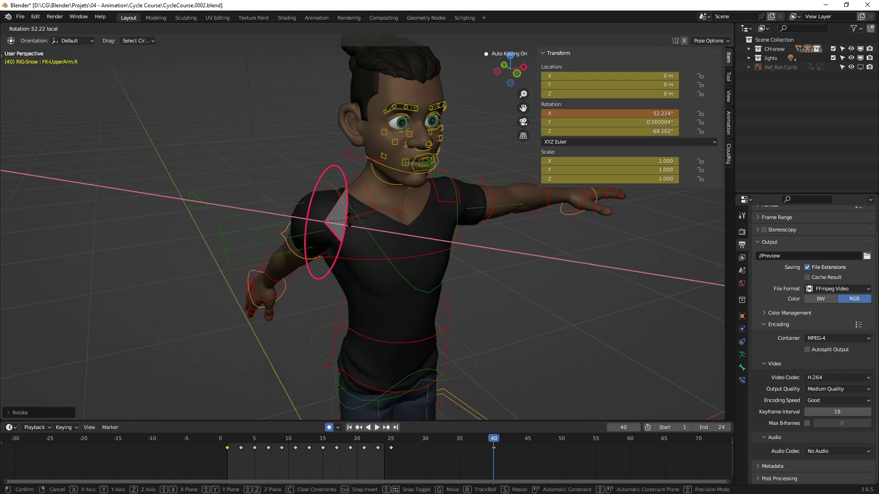
pyautogui.moveTo(279, 252); pyautogui.dragTo(277, 201)
pyautogui.moveTo(318, 308); pyautogui.dragTo(361, 289, button='middle')
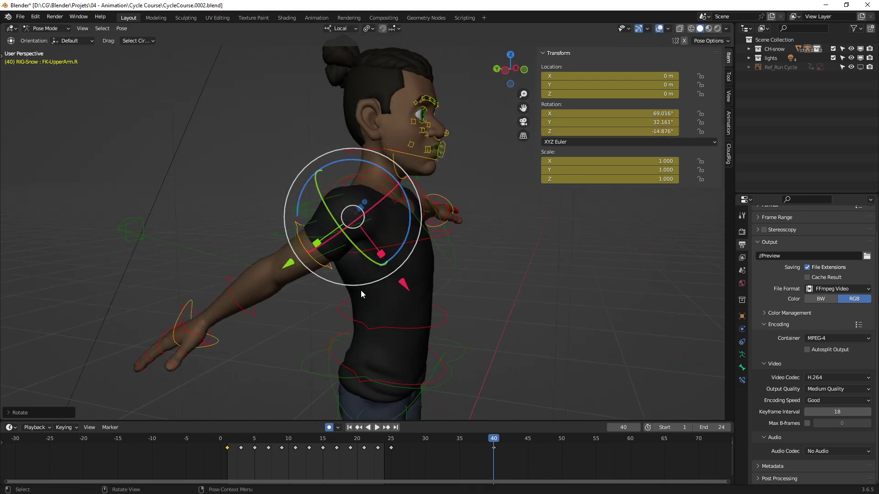
pyautogui.moveTo(432, 254)
pyautogui.mouseDown(button='middle')
pyautogui.moveTo(520, 209)
pyautogui.moveTo(435, 258)
pyautogui.moveTo(443, 275)
pyautogui.mouseUp(button='middle')
pyautogui.click(520, 209)
# - Replace a plain paste with Paste Flipped, giving the left upper arm 69.016°, −32.161°, 14.876°
pyautogui.rightClick(502, 455)
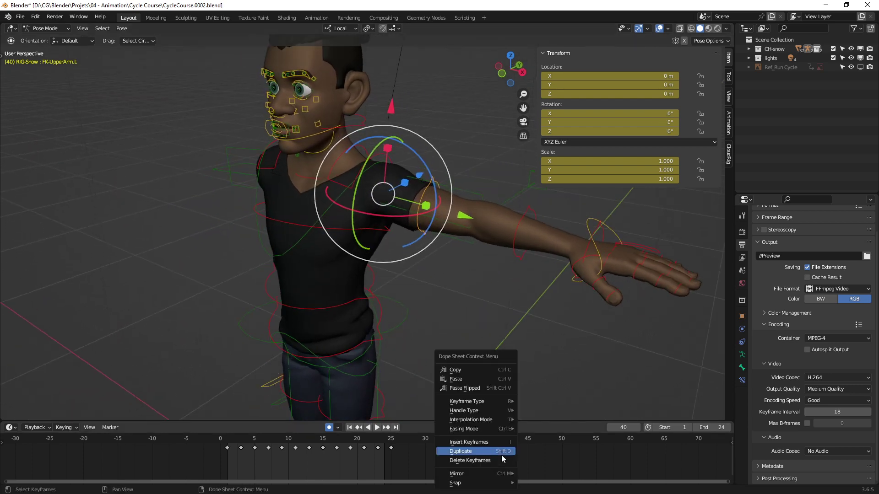
pyautogui.click(475, 380)
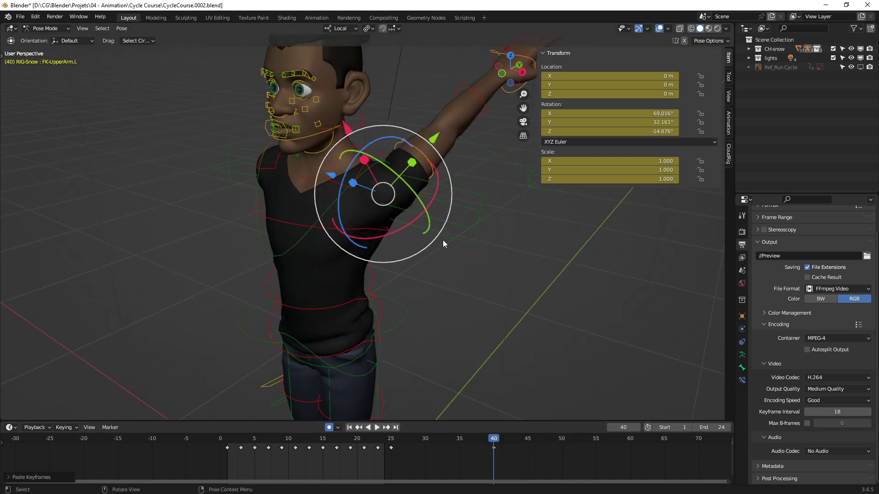
pyautogui.moveTo(443, 243)
pyautogui.mouseDown(button='middle')
pyautogui.moveTo(440, 279)
pyautogui.moveTo(379, 260)
pyautogui.moveTo(394, 258)
pyautogui.moveTo(415, 224)
pyautogui.moveTo(394, 218)
pyautogui.moveTo(377, 240)
pyautogui.moveTo(406, 258)
pyautogui.moveTo(397, 259)
pyautogui.mouseUp(button='middle')
pyautogui.hotkey('alt', 'r')
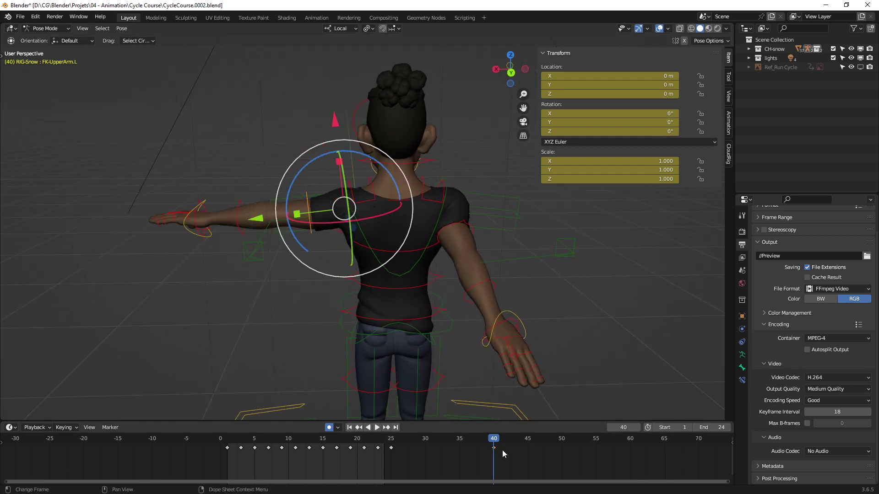
pyautogui.rightClick(504, 451)
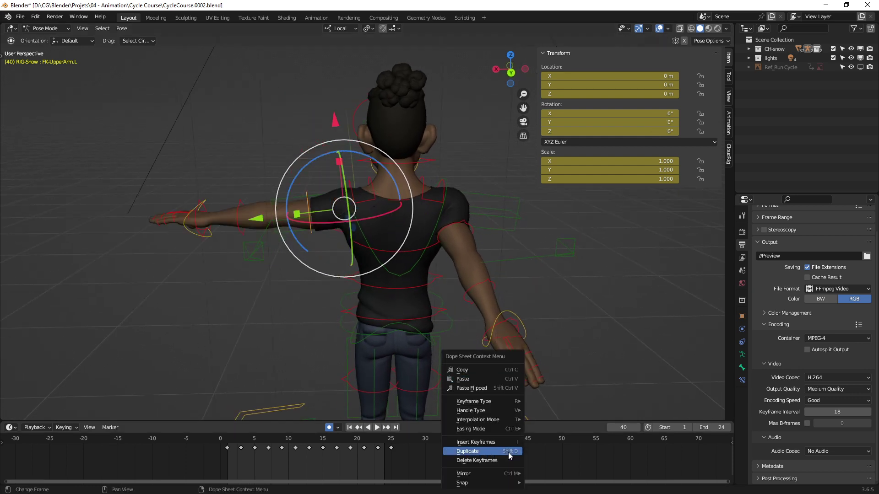
pyautogui.click(498, 389)
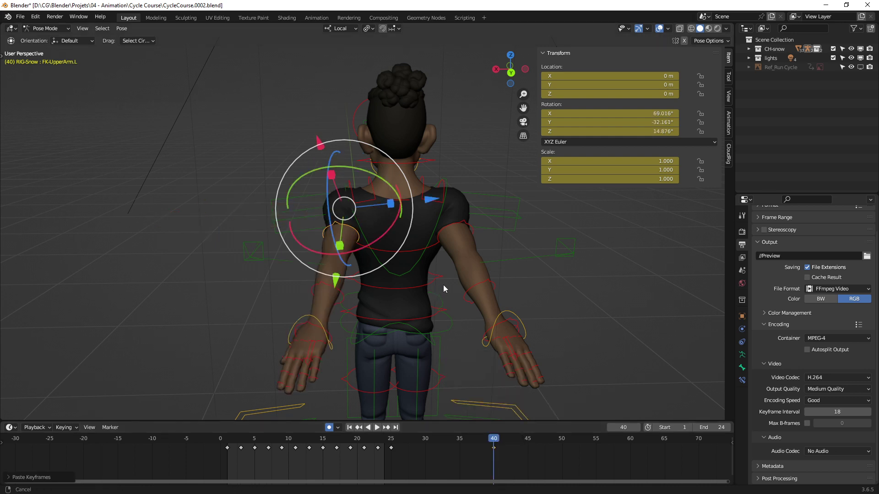
pyautogui.moveTo(443, 288); pyautogui.dragTo(433, 251, button='middle')
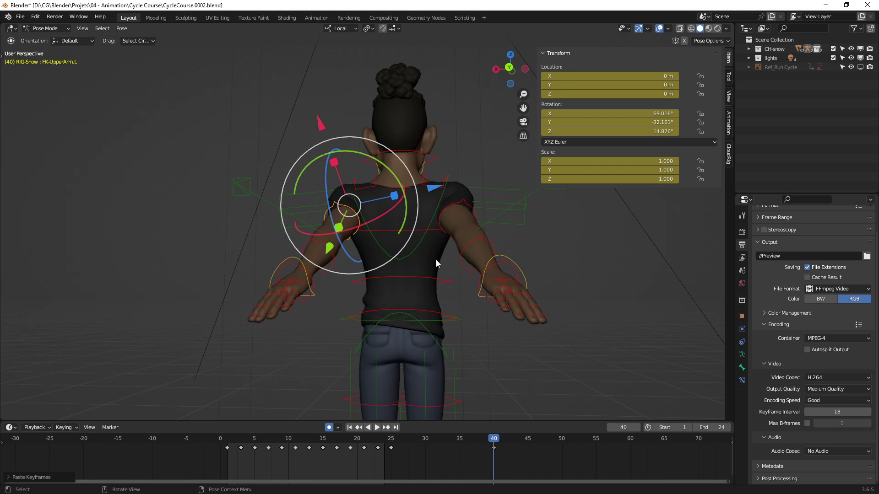
# - Orbit from behind to the front to compare both mirrored arms, then select all bones
pyautogui.click(466, 202)
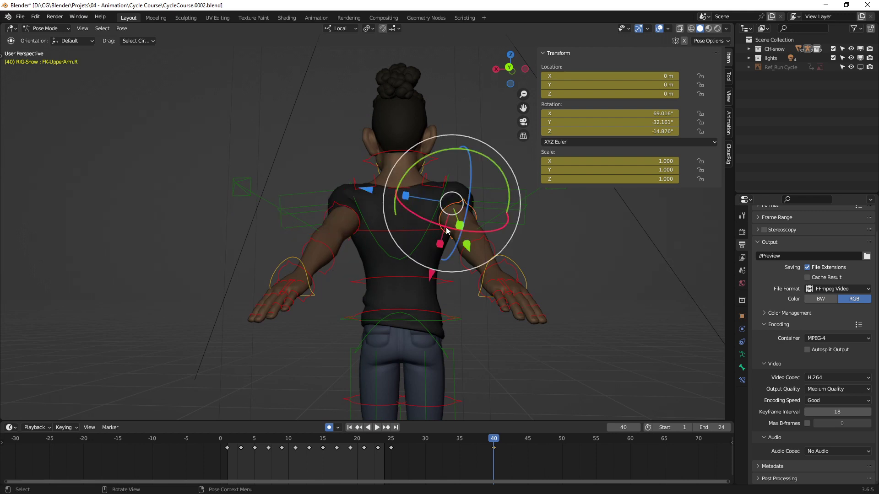
pyautogui.moveTo(446, 227); pyautogui.dragTo(446, 242, button='middle')
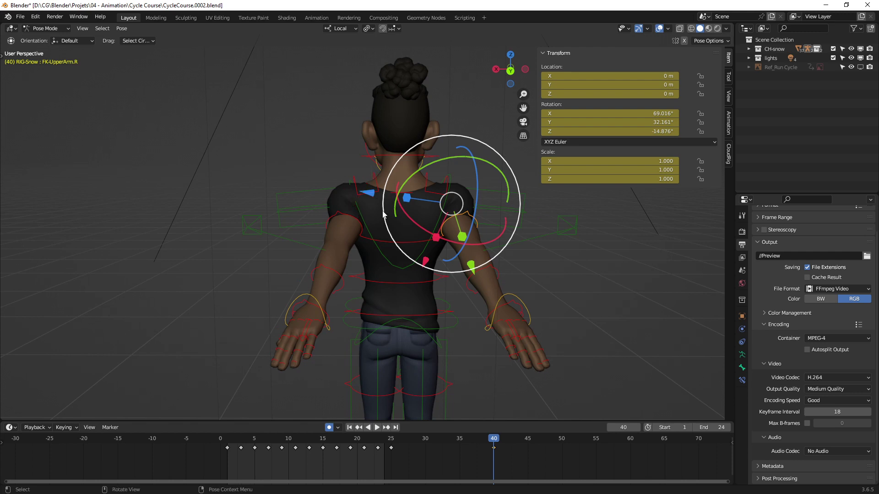
pyautogui.moveTo(378, 228); pyautogui.dragTo(369, 229, button='middle')
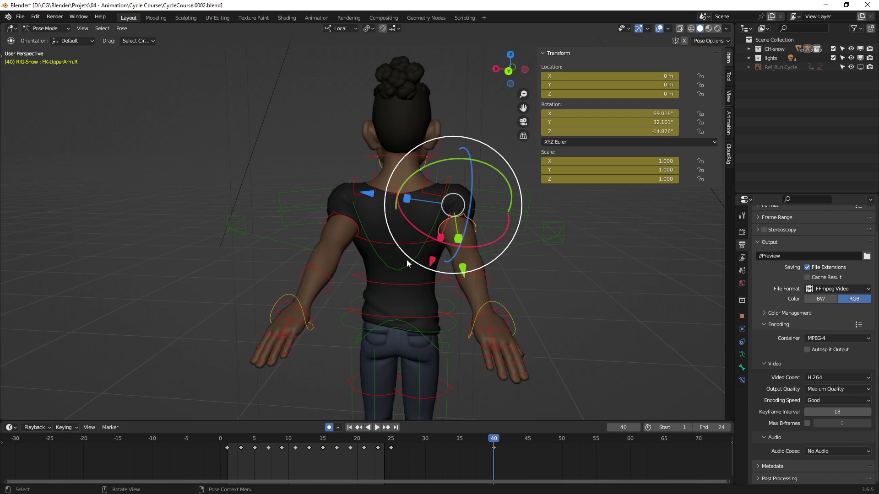
pyautogui.moveTo(417, 266)
pyautogui.mouseDown(button='middle')
pyautogui.moveTo(352, 265)
pyautogui.moveTo(438, 257)
pyautogui.moveTo(433, 276)
pyautogui.moveTo(351, 271)
pyautogui.mouseUp(button='middle')
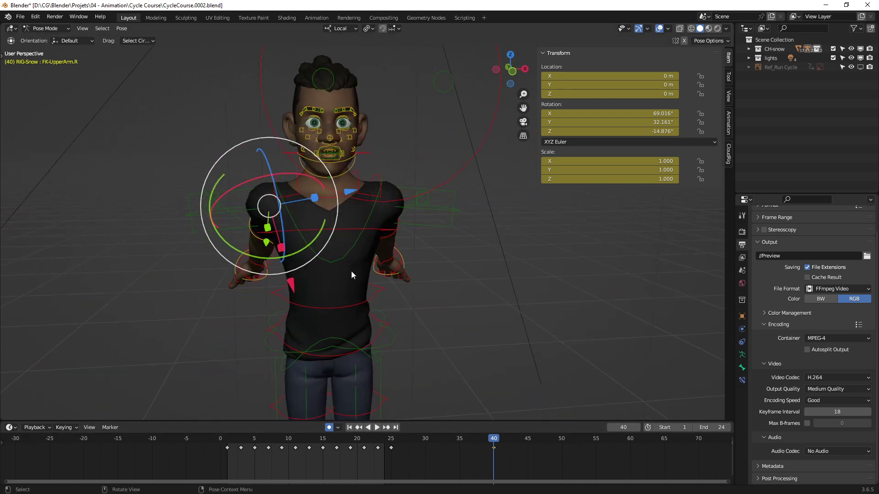
pyautogui.hotkey('alt', 'a')
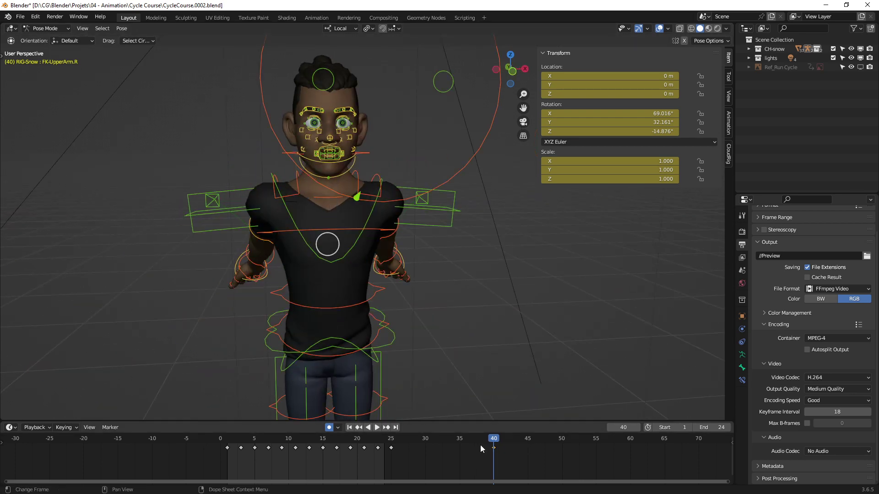
# - Undo the frame-40 test keys, return to frame 1 and widen the timeline
pyautogui.hotkey('ctrl', 'z')
pyautogui.moveTo(389, 439); pyautogui.dragTo(227, 440)
pyautogui.scroll(2, 404, 221)
pyautogui.moveTo(403, 221)
pyautogui.mouseDown(button='middle')
pyautogui.moveTo(402, 251)
pyautogui.moveTo(365, 207)
pyautogui.moveTo(390, 238)
pyautogui.moveTo(378, 236)
pyautogui.mouseUp(button='middle')
pyautogui.scroll(2, 378, 235)
pyautogui.scroll(2, 373, 168)
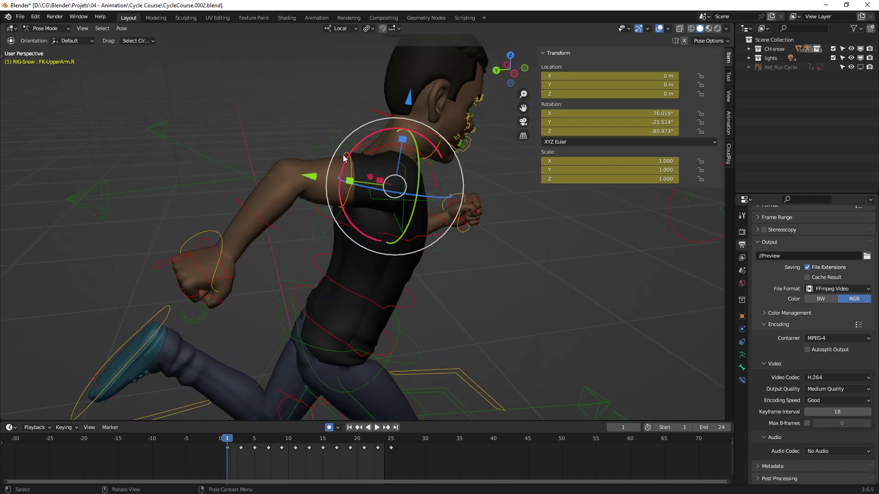
pyautogui.moveTo(372, 168)
pyautogui.mouseDown(button='middle')
pyautogui.moveTo(389, 220)
pyautogui.moveTo(398, 203)
pyautogui.mouseUp(button='middle')
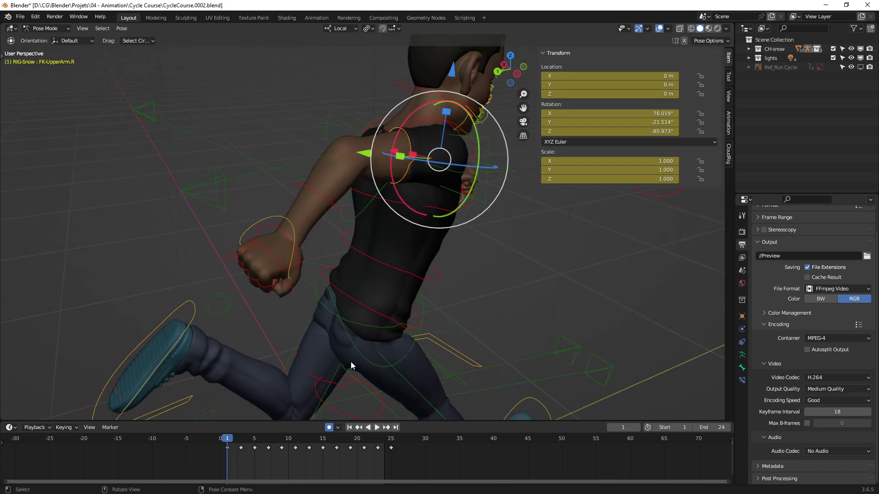
pyautogui.keyDown('ctrl'); pyautogui.moveTo(405, 451); pyautogui.dragTo(401, 457, button='middle'); pyautogui.keyUp('ctrl')
pyautogui.scroll(2, 344, 458)
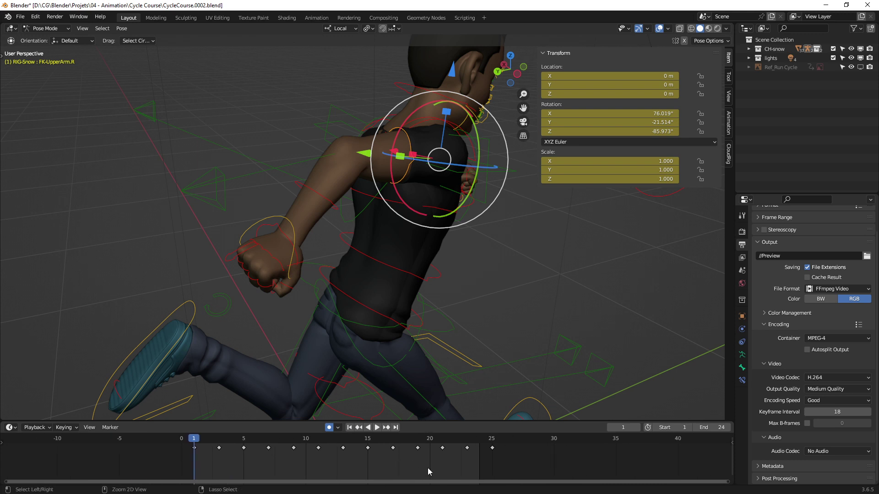
pyautogui.scroll(2, 428, 468)
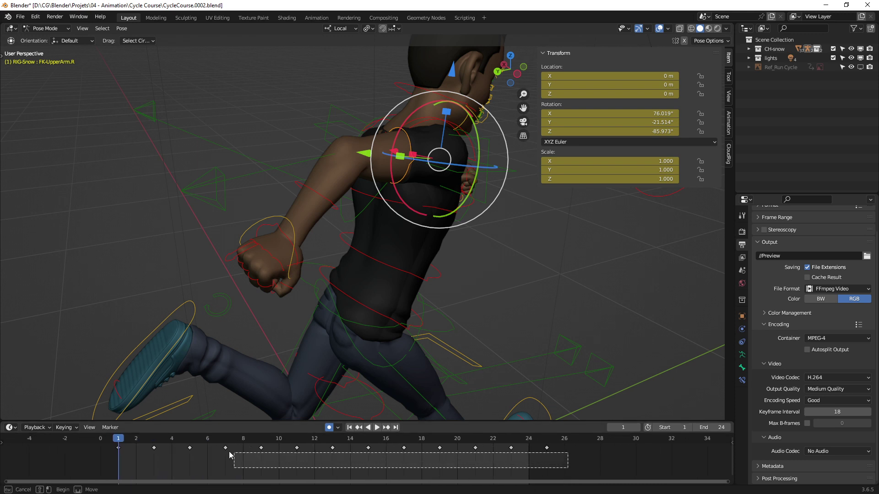
# - Select the keyframes from frames 1 to 25 and copy the right upper arm's pose
pyautogui.moveTo(568, 468); pyautogui.dragTo(106, 442)
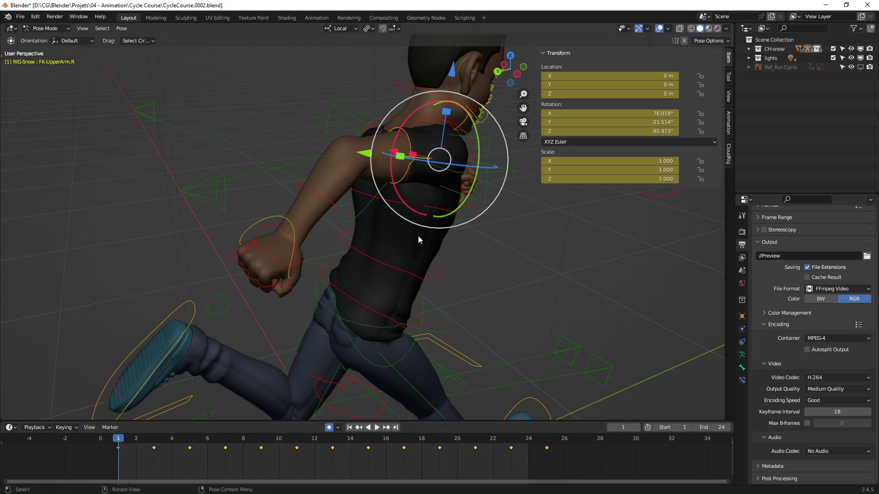
pyautogui.moveTo(484, 242); pyautogui.dragTo(472, 241, button='middle')
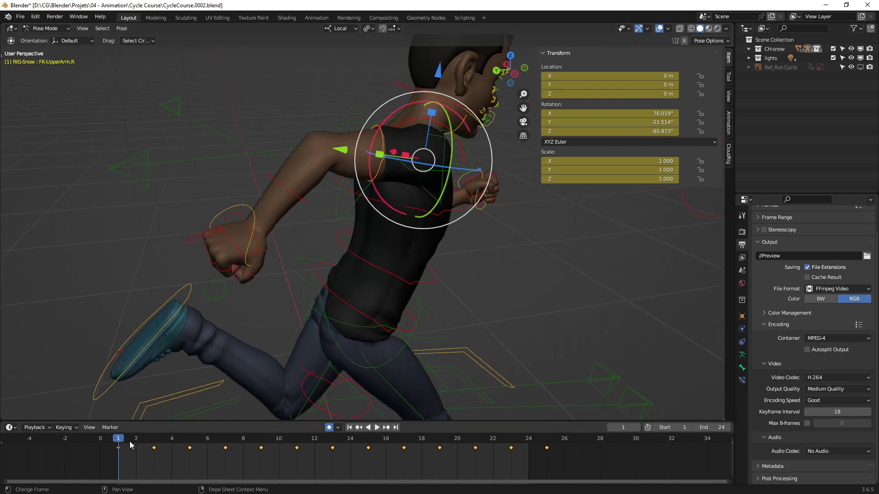
pyautogui.hotkey('ctrl', 'c')
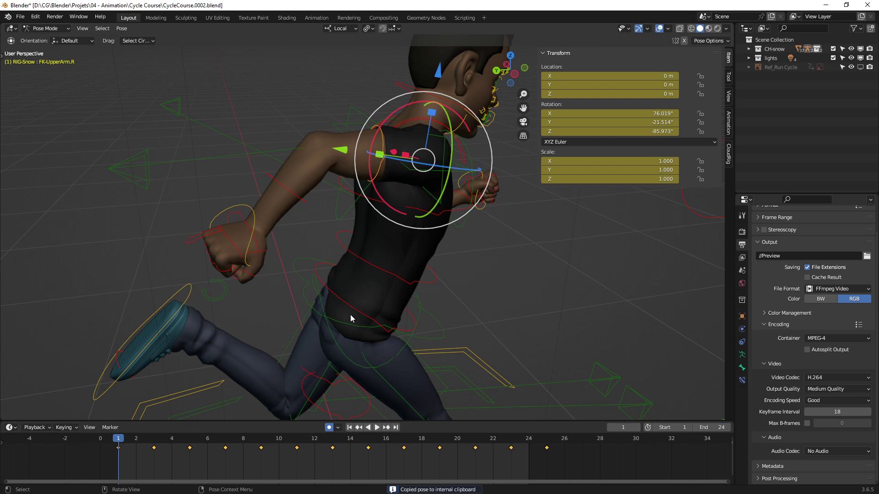
pyautogui.moveTo(551, 464); pyautogui.dragTo(98, 446)
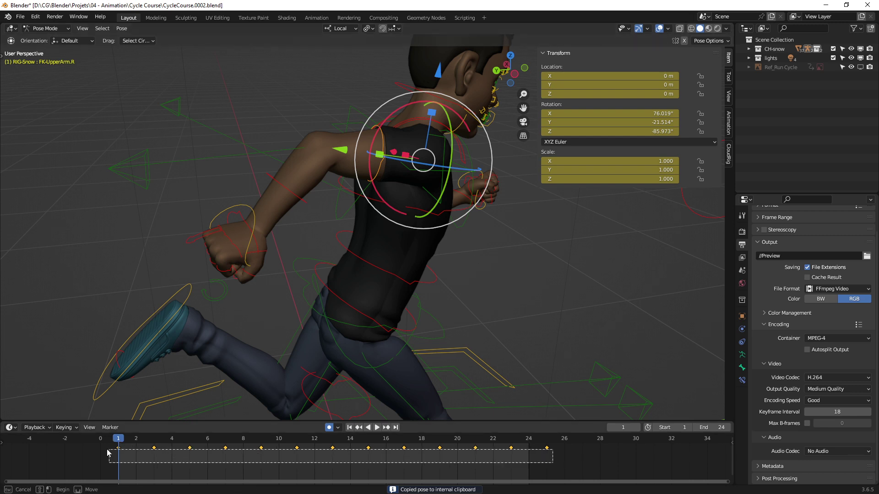
pyautogui.moveTo(435, 220); pyautogui.dragTo(322, 224, button='middle')
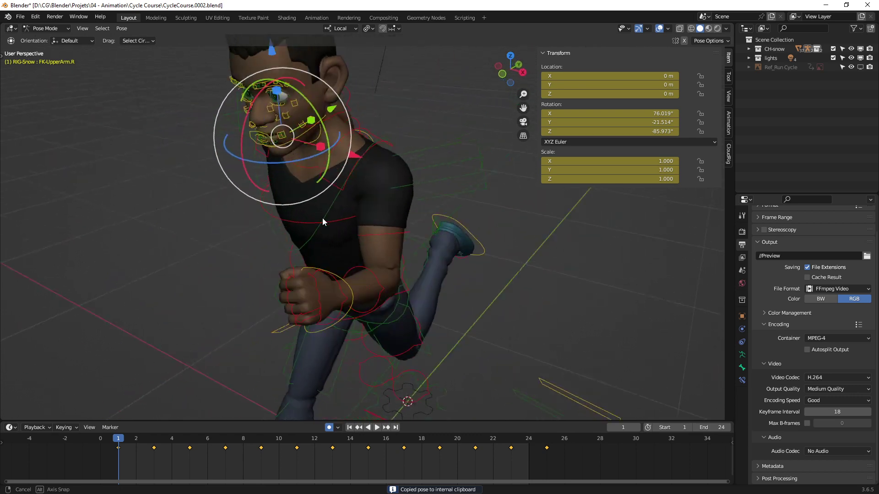
# - Paste the keys flipped onto the left upper arm and play the run cycle
pyautogui.click(354, 234)
pyautogui.moveTo(407, 238)
pyautogui.mouseDown(button='middle')
pyautogui.moveTo(377, 222)
pyautogui.moveTo(394, 224)
pyautogui.moveTo(375, 229)
pyautogui.mouseUp(button='middle')
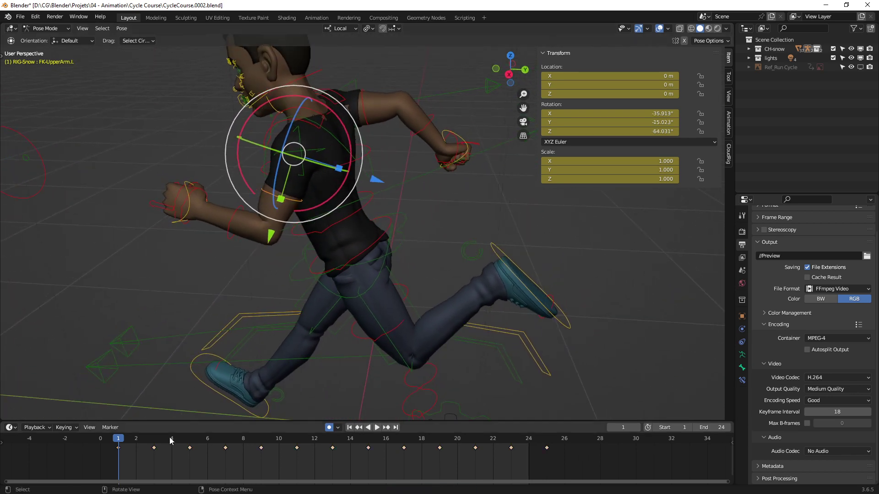
pyautogui.rightClick(127, 442)
pyautogui.click(113, 387)
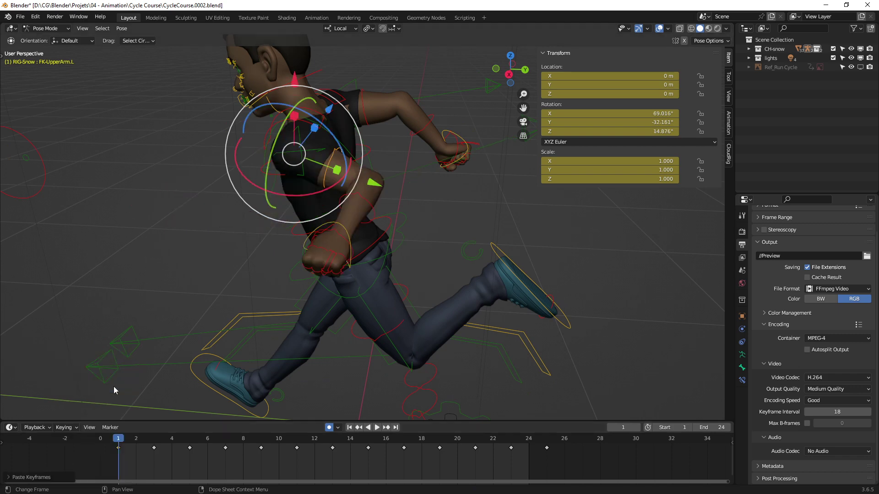
pyautogui.moveTo(433, 220)
pyautogui.mouseDown(button='middle')
pyautogui.moveTo(357, 225)
pyautogui.moveTo(391, 234)
pyautogui.moveTo(384, 231)
pyautogui.mouseUp(button='middle')
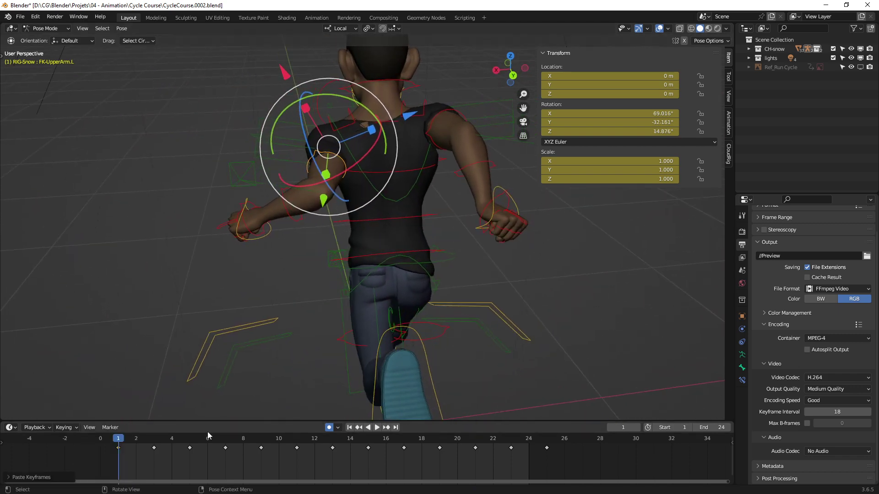
pyautogui.press('space')
pyautogui.moveTo(173, 440)
pyautogui.mouseDown()
pyautogui.moveTo(526, 441)
pyautogui.moveTo(119, 443)
pyautogui.mouseUp()
# - Try pasting the right upper arm's frame-1 pose flipped onto the left upper arm with Ctrl+Shift+V
pyautogui.moveTo(449, 153); pyautogui.dragTo(437, 175, button='middle')
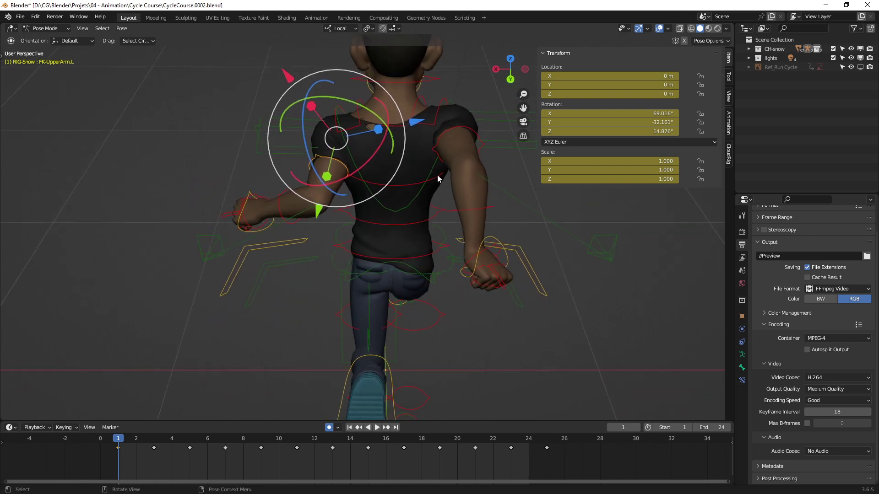
pyautogui.click(452, 130)
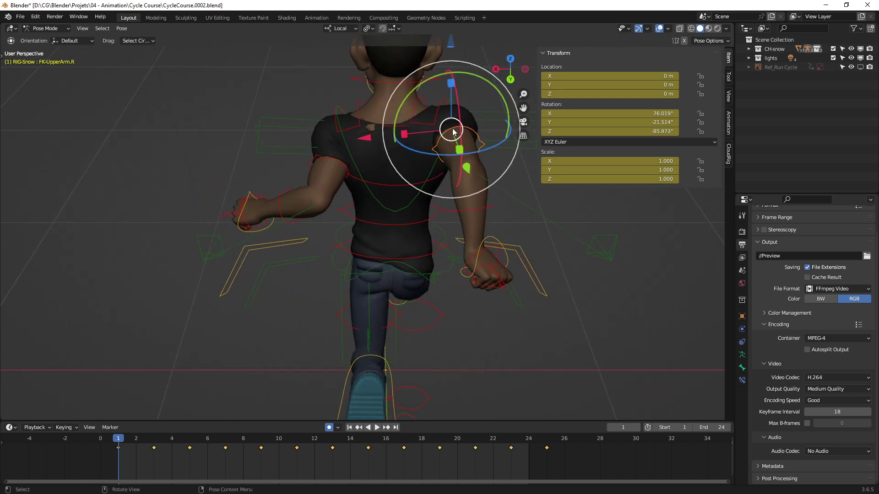
pyautogui.click(341, 159)
pyautogui.moveTo(373, 181)
pyautogui.mouseDown(button='middle')
pyautogui.moveTo(405, 175)
pyautogui.moveTo(329, 297)
pyautogui.mouseUp(button='middle')
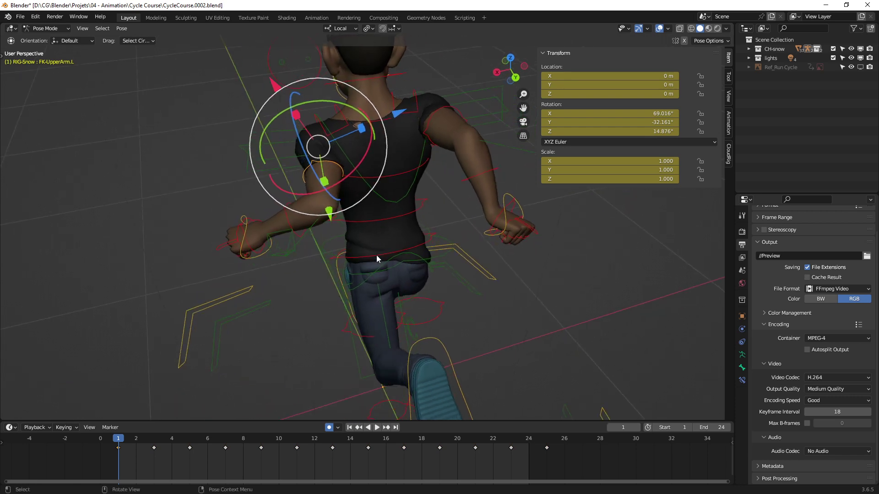
pyautogui.moveTo(376, 259)
pyautogui.mouseDown(button='middle')
pyautogui.moveTo(390, 235)
pyautogui.moveTo(394, 245)
pyautogui.moveTo(357, 247)
pyautogui.moveTo(410, 256)
pyautogui.moveTo(462, 235)
pyautogui.moveTo(378, 224)
pyautogui.moveTo(394, 223)
pyautogui.mouseUp(button='middle')
pyautogui.hotkey('ctrl', 'shift', 'm')
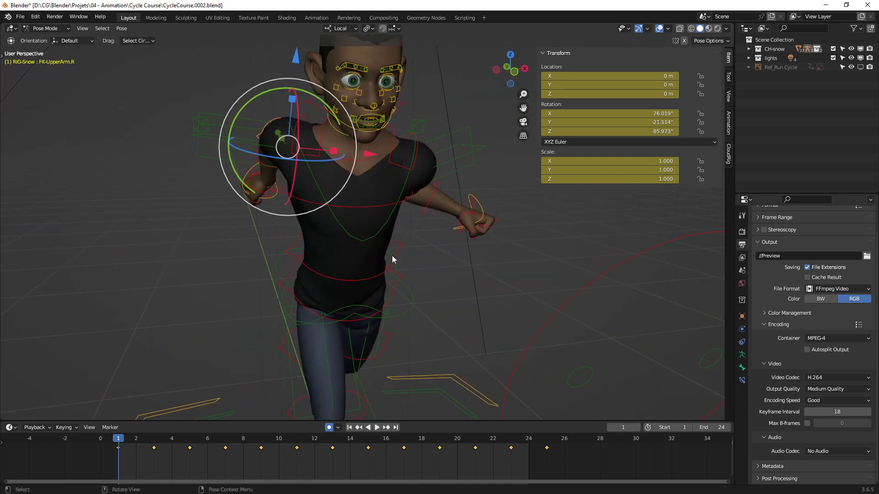
pyautogui.hotkey('ctrl', 'shift', 'm')
pyautogui.hotkey('ctrl', 'shift', 'v')
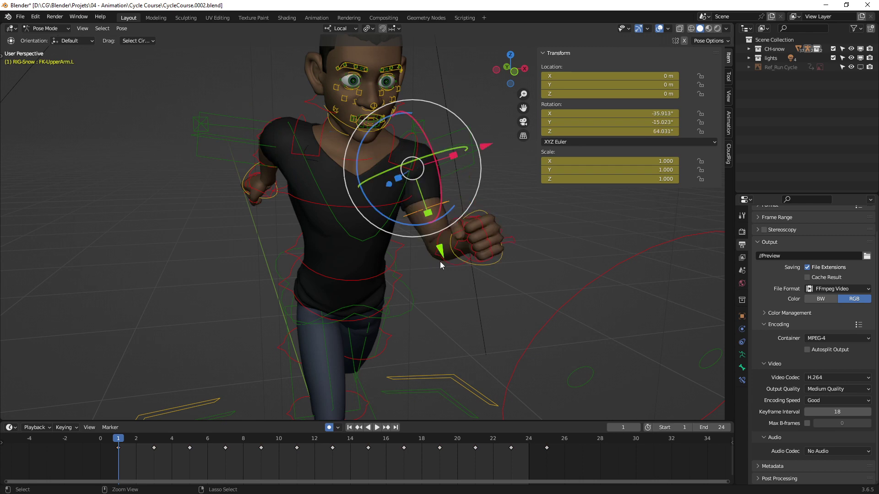
pyautogui.moveTo(441, 264)
pyautogui.mouseDown(button='middle')
pyautogui.moveTo(410, 276)
pyautogui.moveTo(399, 299)
pyautogui.moveTo(385, 264)
pyautogui.moveTo(355, 245)
pyautogui.moveTo(339, 258)
pyautogui.moveTo(457, 414)
pyautogui.mouseUp(button='middle')
# - Enlarge the timeline, switch it to the Graph Editor and frame all the curves
pyautogui.moveTo(457, 420); pyautogui.dragTo(453, 304)
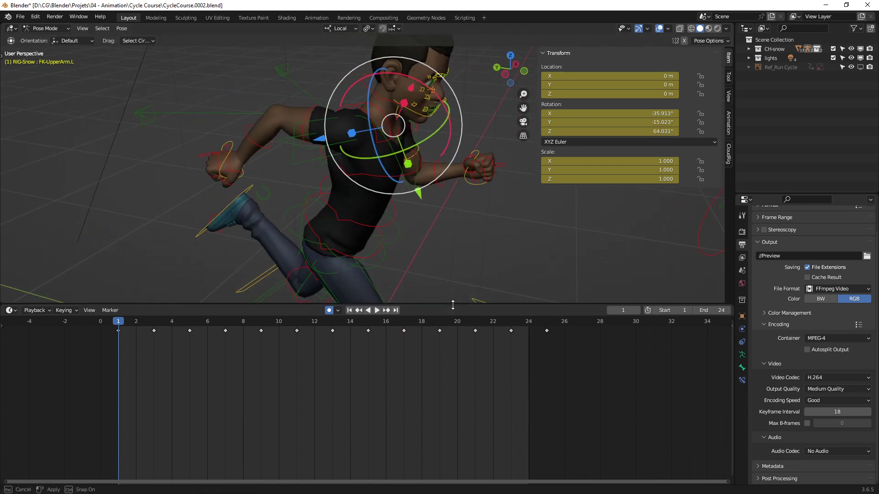
pyautogui.hotkey('ctrl', 'Tab')
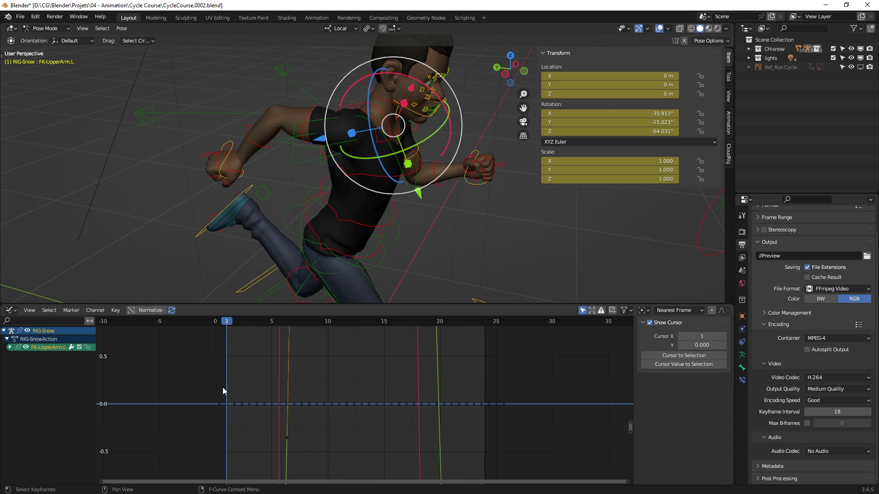
pyautogui.press('Home')
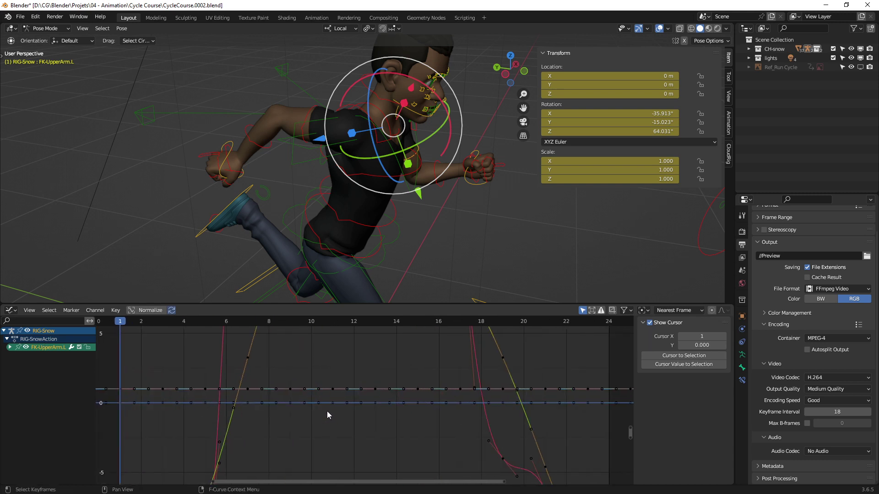
pyautogui.click(10, 347)
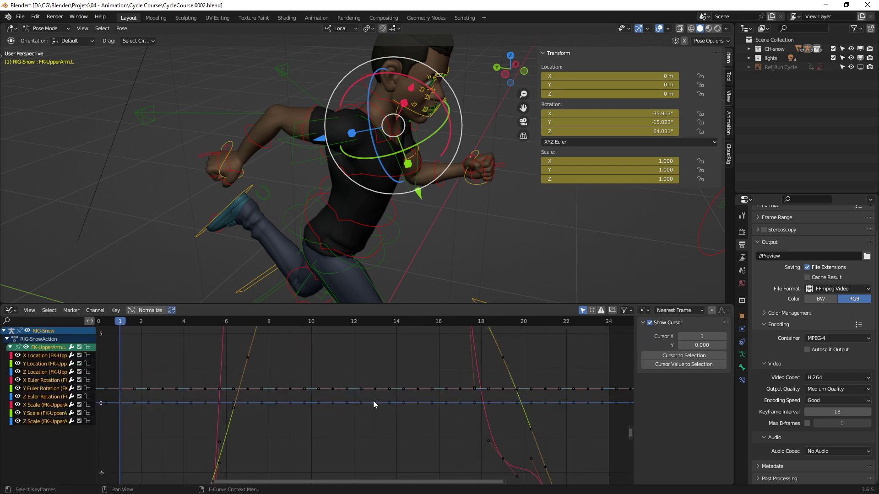
pyautogui.press('a')
pyautogui.press('Home')
pyautogui.moveTo(373, 405)
pyautogui.keyDown('ctrl'); pyautogui.mouseDown(button='middle')
pyautogui.moveTo(379, 379)
pyautogui.moveTo(366, 378)
pyautogui.mouseUp(button='middle'); pyautogui.keyUp('ctrl')
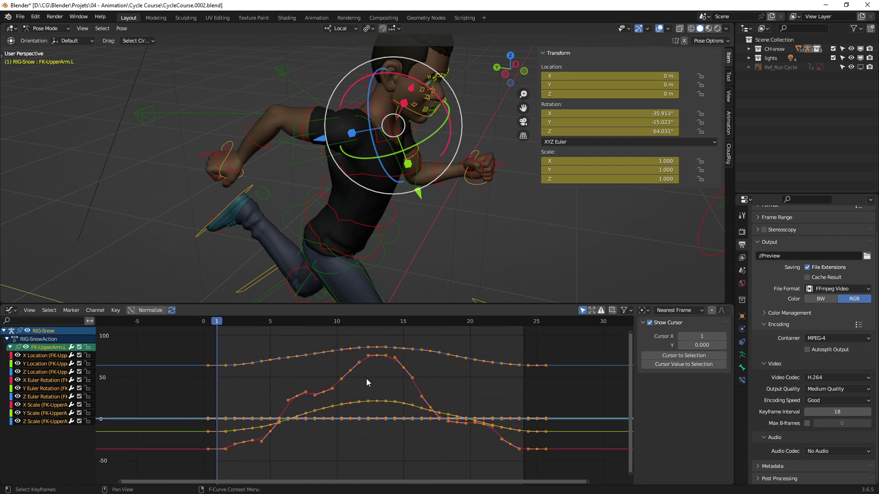
pyautogui.click(370, 378)
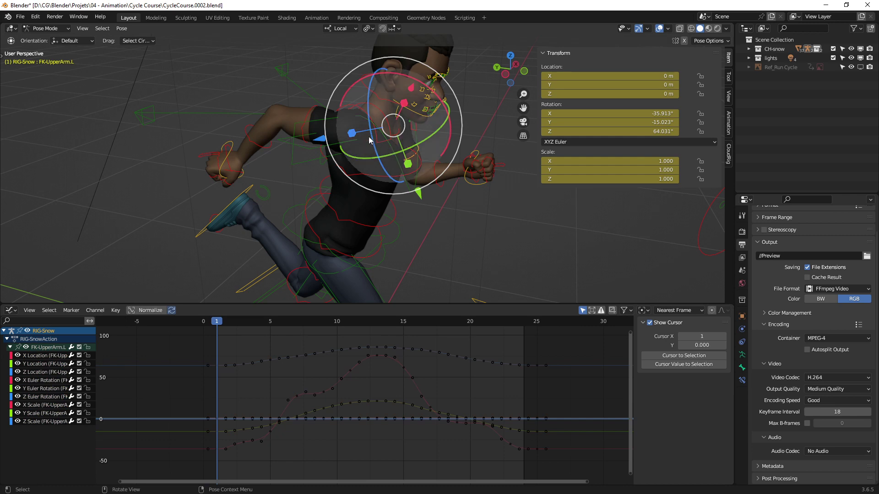
# - Select the right upper arm, make X Euler Rotation active and hide the location curves
pyautogui.click(310, 119)
pyautogui.moveTo(311, 119); pyautogui.dragTo(416, 412, button='middle')
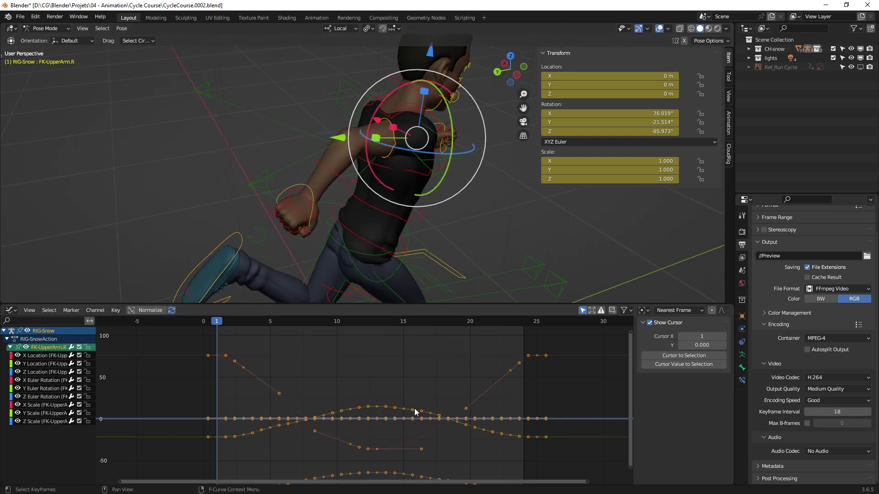
pyautogui.click(245, 369)
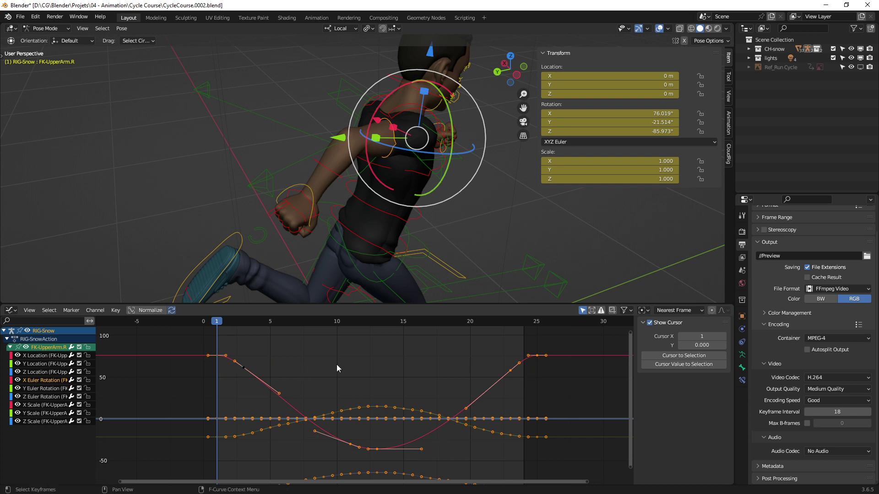
pyautogui.press('a')
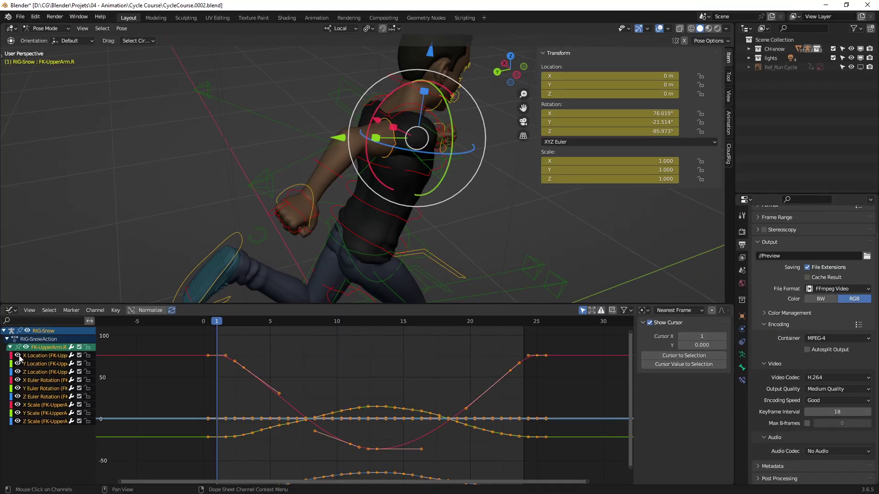
pyautogui.moveTo(19, 356); pyautogui.dragTo(18, 422)
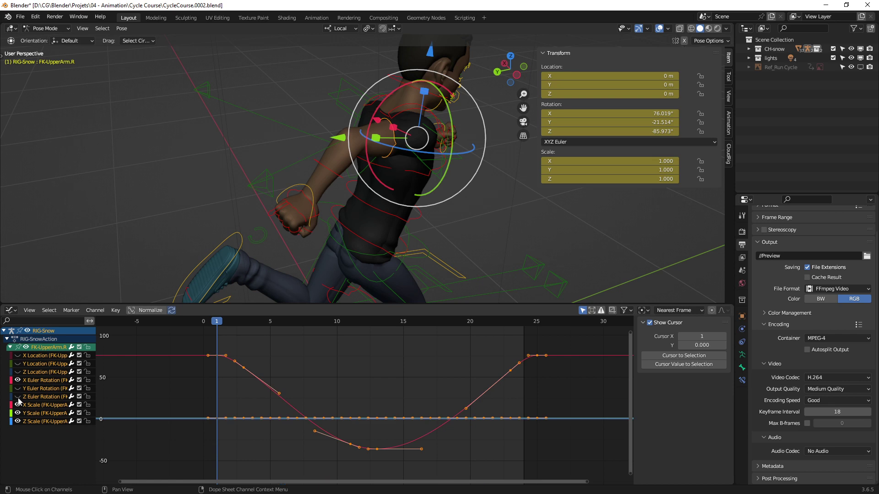
# - Isolate the X Euler Rotation curve, inspect the frame-3 key and scrub to frame 4
pyautogui.click(315, 374)
pyautogui.click(244, 368)
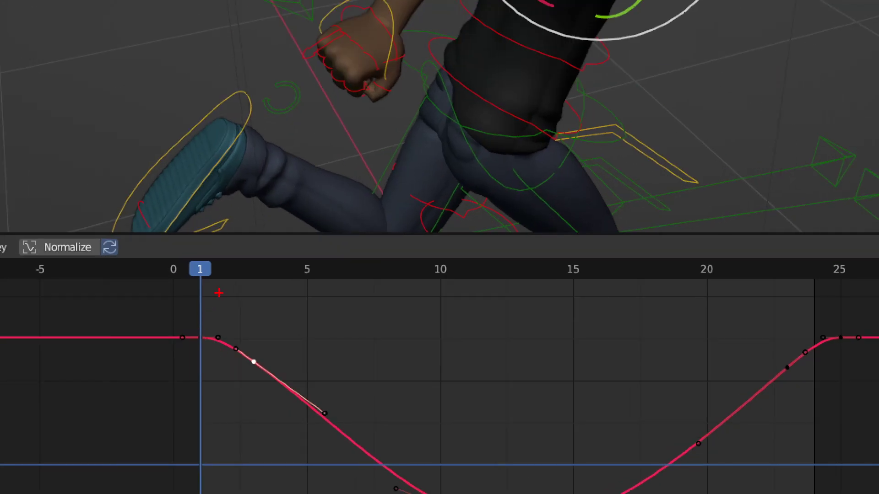
pyautogui.moveTo(219, 293); pyautogui.dragTo(198, 330)
pyautogui.moveTo(190, 301)
pyautogui.mouseDown()
pyautogui.moveTo(199, 337)
pyautogui.moveTo(242, 323)
pyautogui.mouseUp()
pyautogui.moveTo(282, 305); pyautogui.dragTo(254, 359)
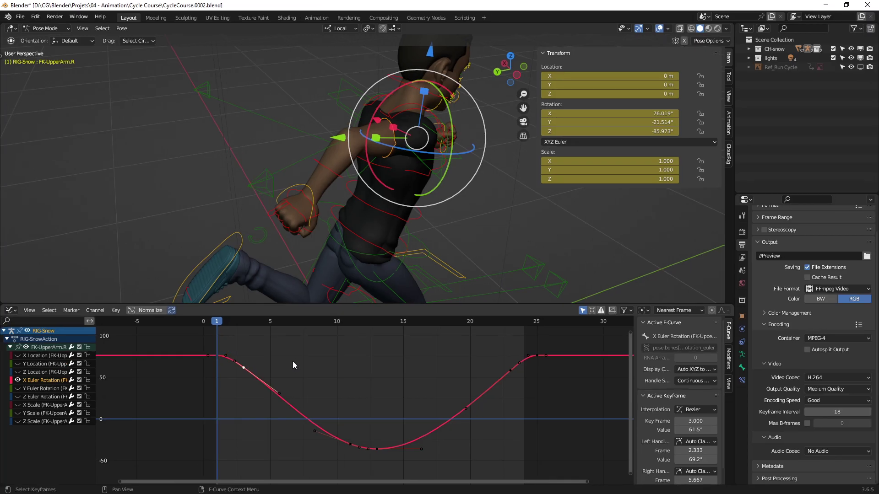
pyautogui.moveTo(223, 326); pyautogui.dragTo(351, 336)
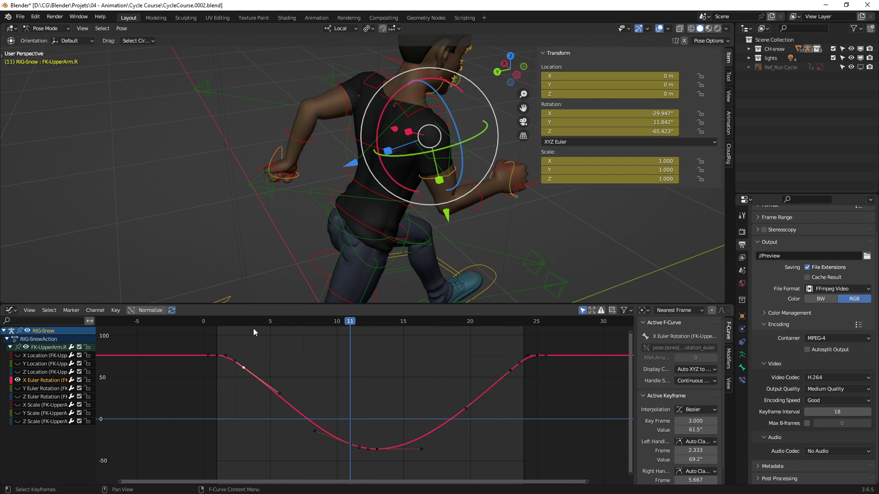
pyautogui.moveTo(256, 325)
pyautogui.mouseDown()
pyautogui.moveTo(340, 338)
pyautogui.moveTo(261, 333)
pyautogui.mouseUp()
# - Show all the right arm's curves again, return to the Timeline and box-select every keyframe
pyautogui.click(200, 336)
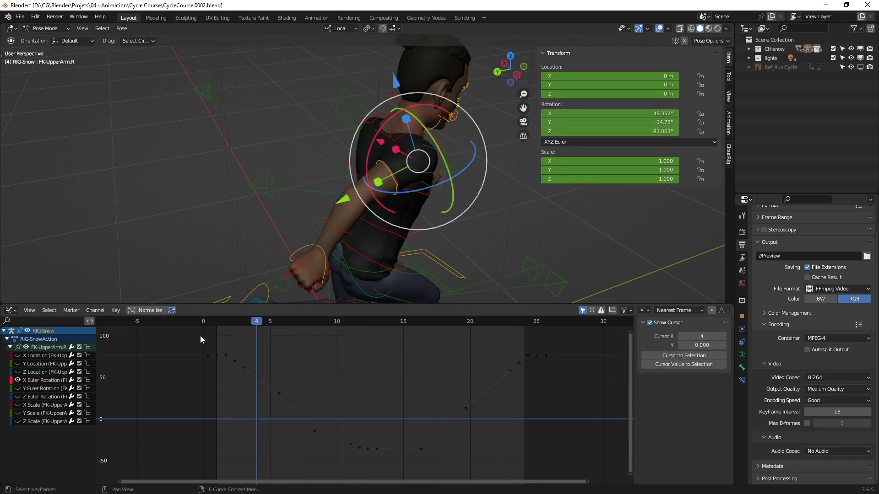
pyautogui.moveTo(17, 356); pyautogui.dragTo(21, 422)
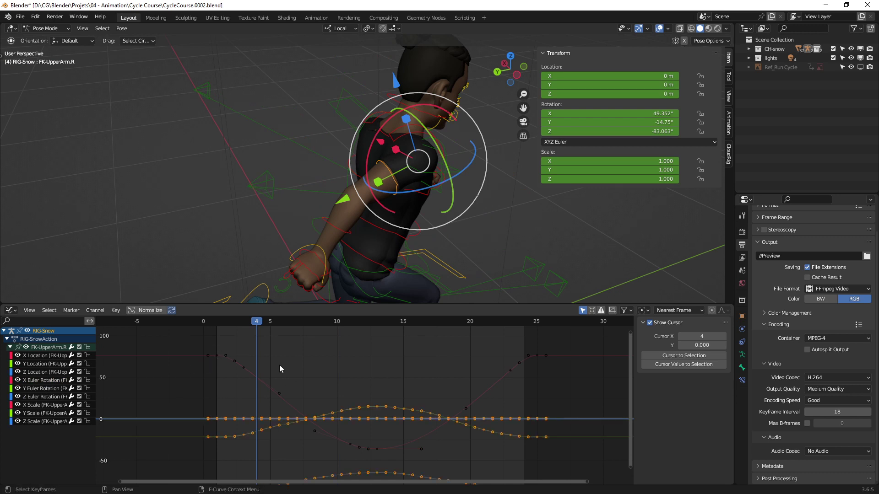
pyautogui.hotkey('ctrl', 'Tab')
pyautogui.hotkey('ctrl', 'Tab')
pyautogui.hotkey('ctrl', 'Tab')
pyautogui.moveTo(588, 406); pyautogui.dragTo(94, 325)
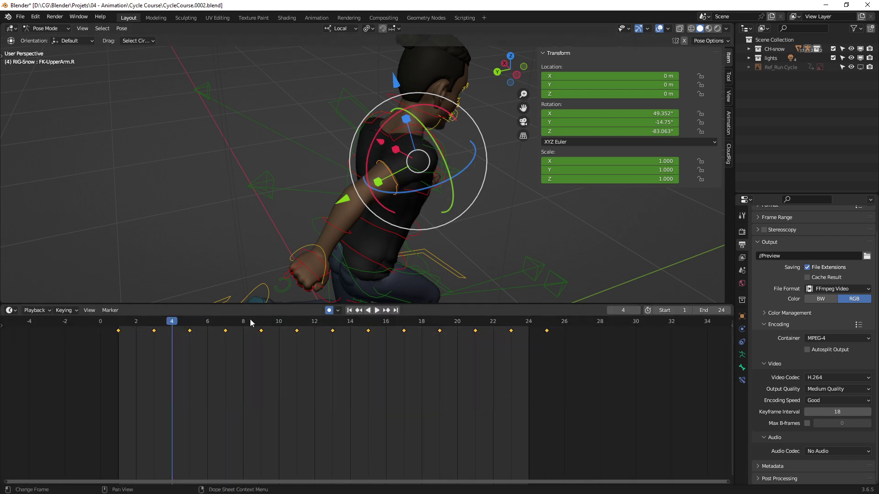
# - Copy the selected keyframes, return to frame 1 and select the left upper arm control
pyautogui.rightClick(225, 357)
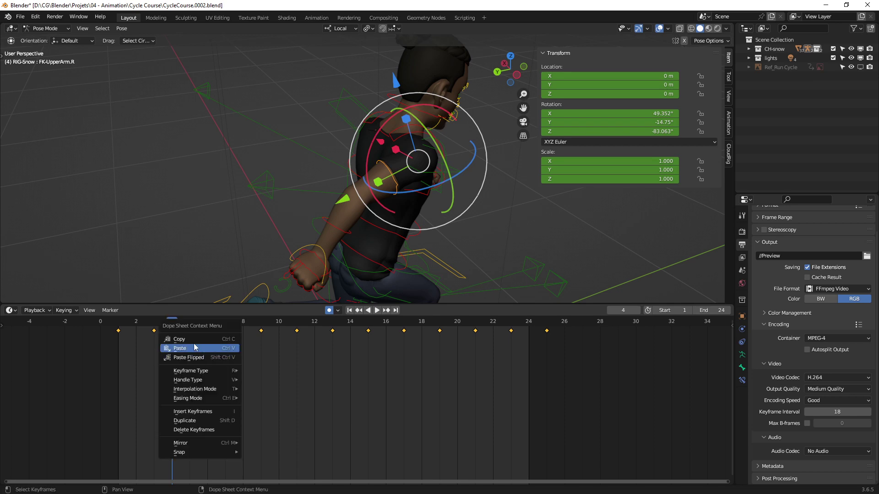
pyautogui.click(191, 342)
pyautogui.moveTo(172, 323); pyautogui.dragTo(118, 323)
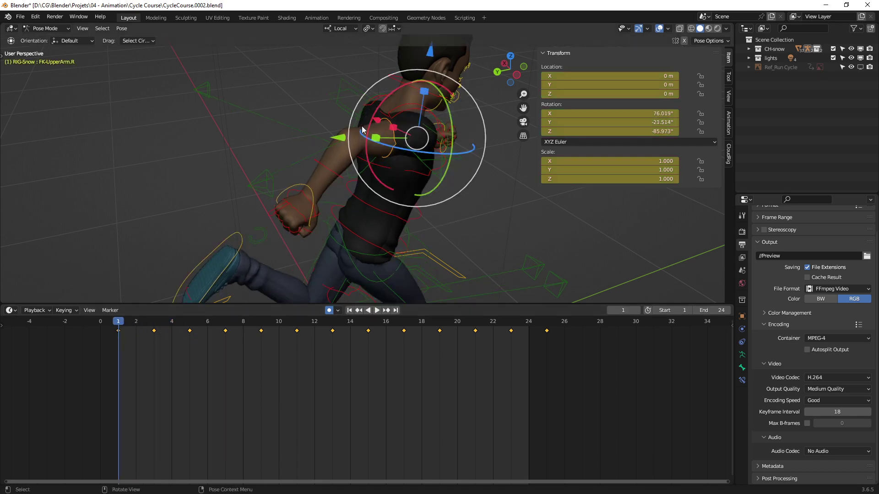
pyautogui.moveTo(283, 152)
pyautogui.mouseDown(button='middle')
pyautogui.moveTo(336, 145)
pyautogui.moveTo(383, 199)
pyautogui.mouseUp(button='middle')
pyautogui.click(328, 154)
pyautogui.moveTo(309, 262)
pyautogui.keyDown('shift'); pyautogui.mouseDown(button='middle')
pyautogui.moveTo(333, 246)
pyautogui.moveTo(327, 261)
pyautogui.mouseUp(button='middle'); pyautogui.keyUp('shift')
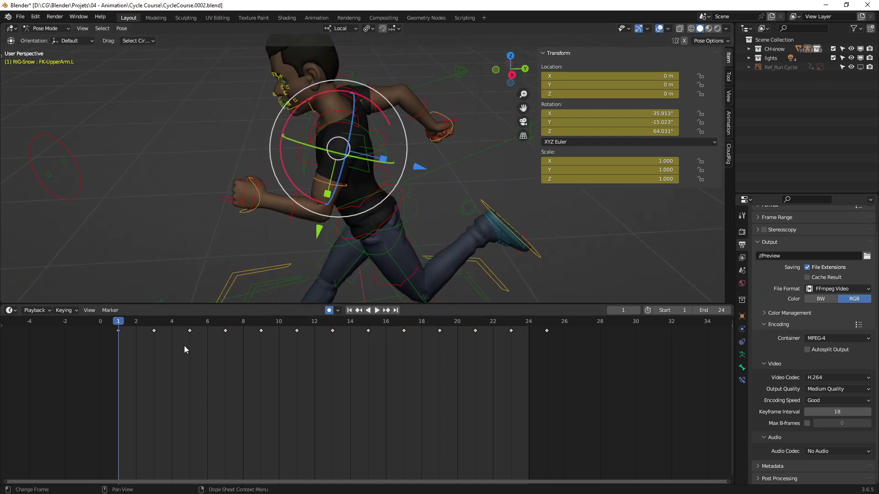
# - Paste the keys onto the left upper arm (76.019°, −21.514°, −85.973°) and play the cycle
pyautogui.rightClick(150, 365)
pyautogui.click(127, 374)
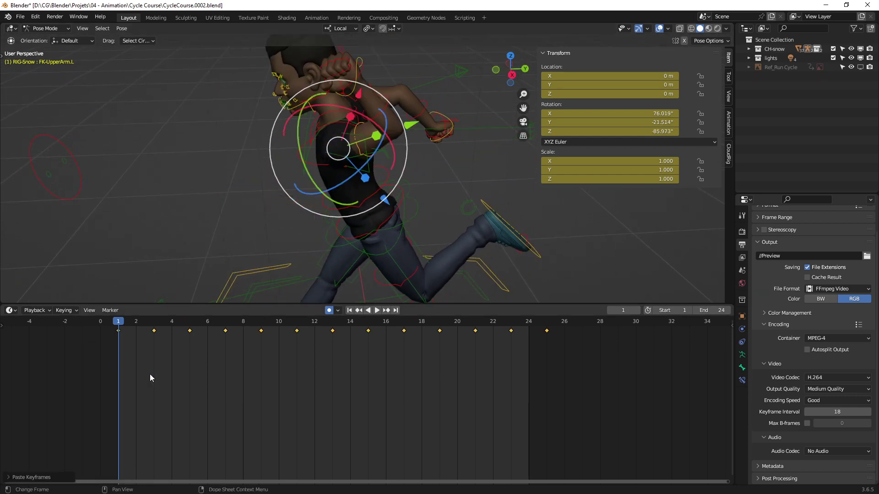
pyautogui.moveTo(420, 188)
pyautogui.mouseDown(button='middle')
pyautogui.moveTo(359, 187)
pyautogui.moveTo(362, 200)
pyautogui.moveTo(366, 177)
pyautogui.moveTo(352, 194)
pyautogui.moveTo(381, 188)
pyautogui.moveTo(378, 198)
pyautogui.mouseUp(button='middle')
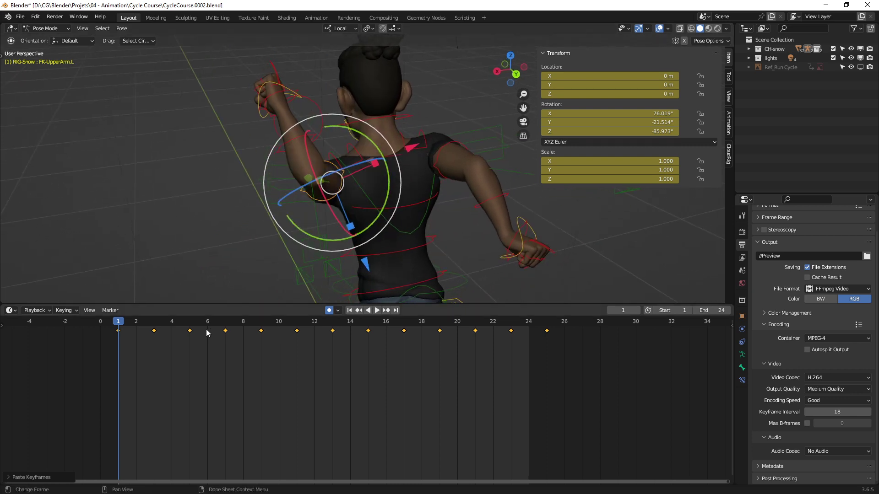
pyautogui.press('space')
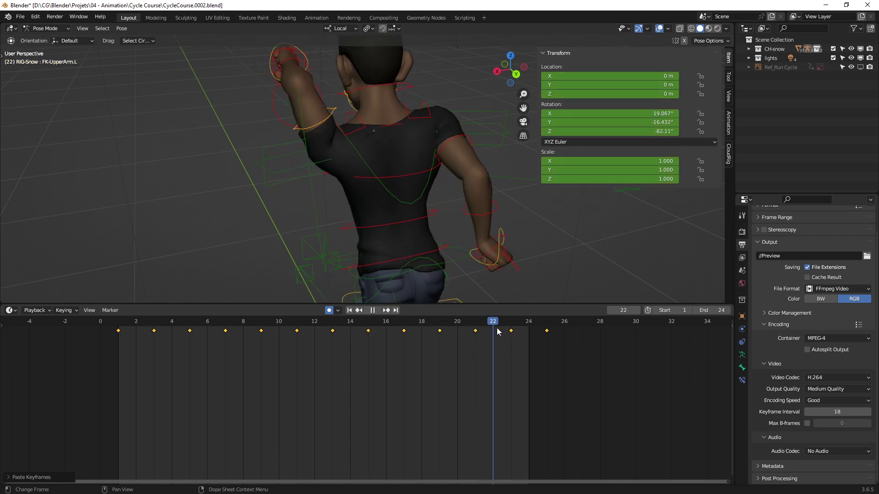
pyautogui.moveTo(531, 331); pyautogui.dragTo(118, 348)
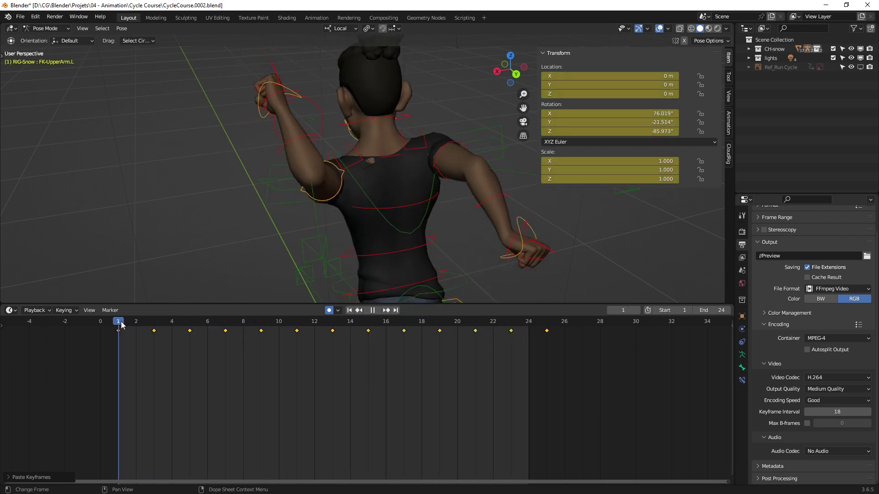
pyautogui.hotkey('ctrl', 'Tab')
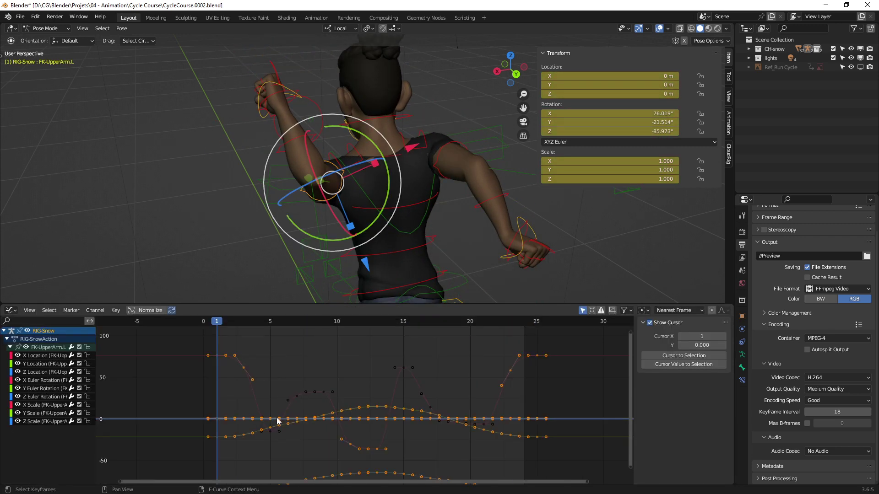
# - Select the left IK upper arm control and isolate and frame its X Euler Rotation curve
pyautogui.moveTo(278, 418)
pyautogui.keyDown('ctrl'); pyautogui.mouseDown(button='middle')
pyautogui.moveTo(295, 410)
pyautogui.moveTo(304, 350)
pyautogui.mouseUp(button='middle'); pyautogui.keyUp('ctrl')
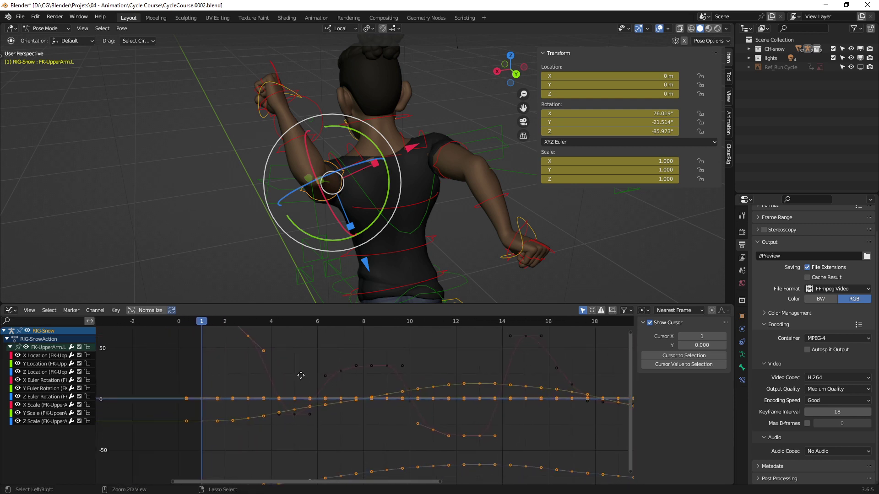
pyautogui.hotkey('alt', 'a')
pyautogui.click(300, 191)
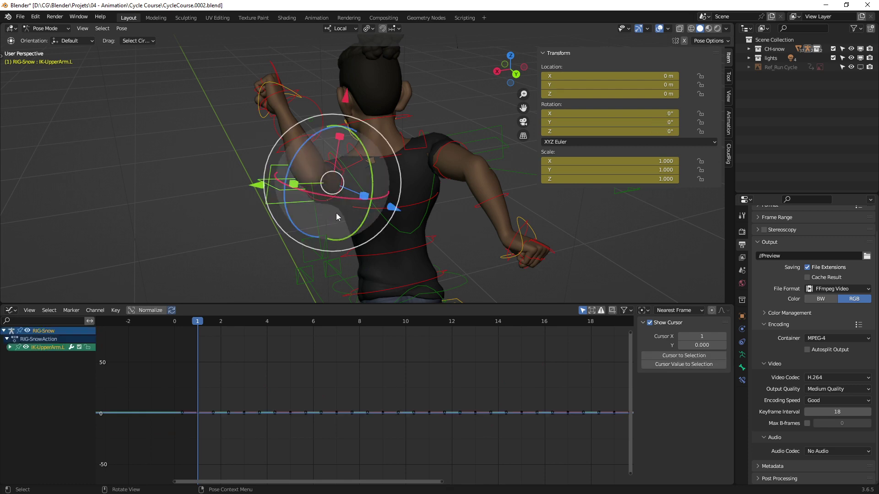
pyautogui.click(10, 347)
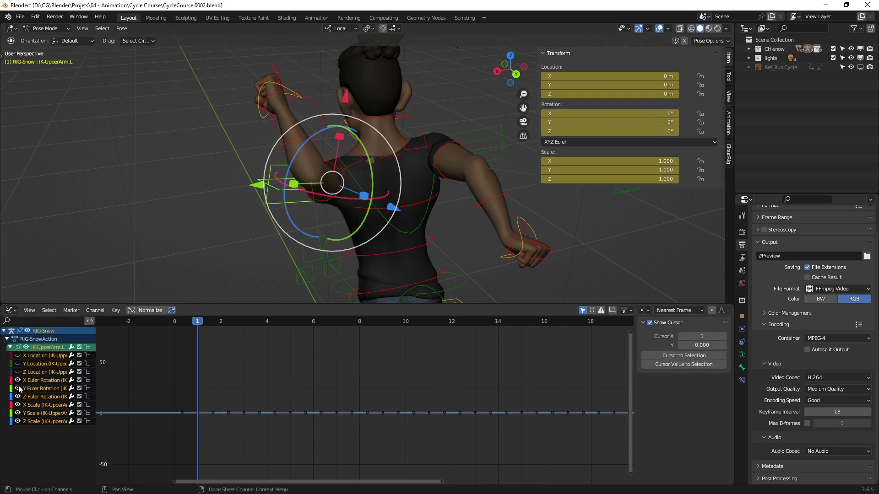
pyautogui.moveTo(17, 388); pyautogui.dragTo(18, 422)
pyautogui.click(43, 381)
pyautogui.press('Home')
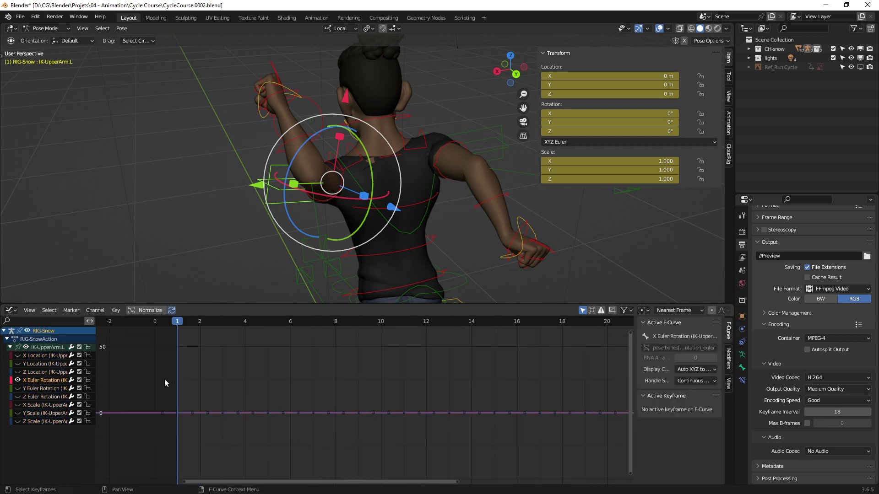
pyautogui.moveTo(182, 385)
pyautogui.keyDown('ctrl'); pyautogui.mouseDown(button='middle')
pyautogui.moveTo(275, 365)
pyautogui.moveTo(267, 379)
pyautogui.moveTo(167, 374)
pyautogui.mouseUp(button='middle'); pyautogui.keyUp('ctrl')
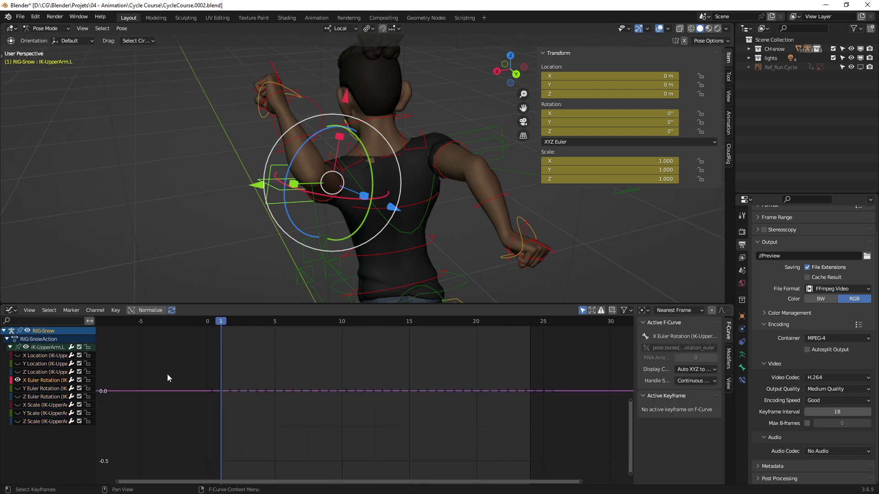
pyautogui.moveTo(275, 369)
pyautogui.keyDown('ctrl'); pyautogui.mouseDown(button='middle')
pyautogui.moveTo(276, 357)
pyautogui.moveTo(300, 363)
pyautogui.moveTo(337, 429)
pyautogui.moveTo(362, 377)
pyautogui.moveTo(363, 447)
pyautogui.moveTo(353, 421)
pyautogui.mouseUp(button='middle'); pyautogui.keyUp('ctrl')
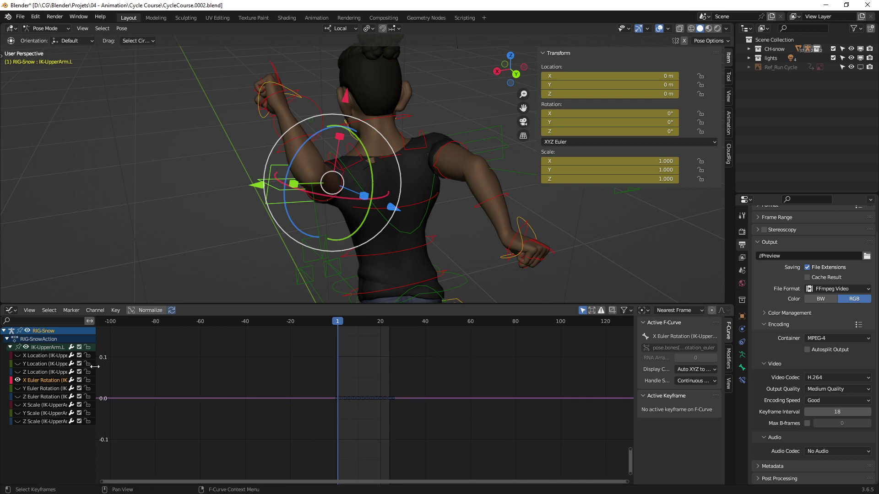
# - Deselect the IK bone and select the left FK upper arm bone to show its curves
pyautogui.click(229, 215)
pyautogui.moveTo(228, 215); pyautogui.dragTo(336, 200, button='middle')
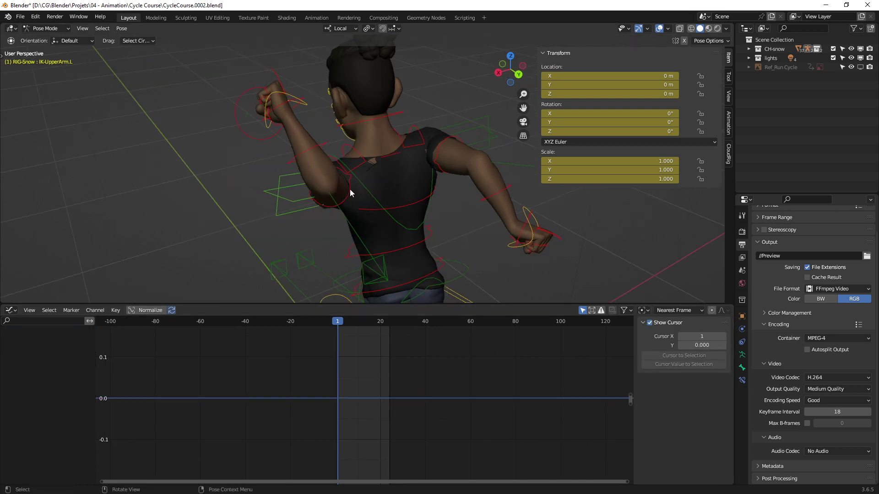
pyautogui.click(351, 192)
pyautogui.keyDown('ctrl'); pyautogui.scroll(-1, 349, 403); pyautogui.keyUp('ctrl')
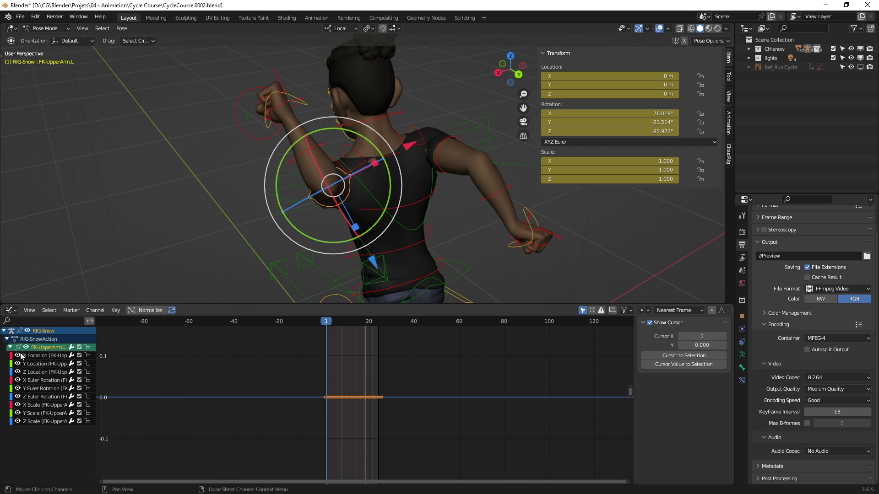
# - Isolate the left FK upper arm's X rotation curve over frames −4 to 28, scrub it, then restore the Timeline
pyautogui.moveTo(21, 355); pyautogui.dragTo(21, 420)
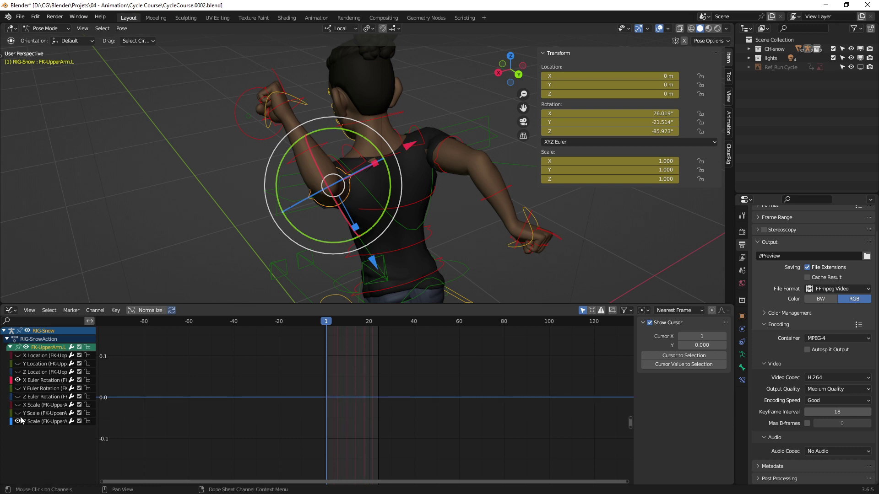
pyautogui.click(42, 381)
pyautogui.press('Home')
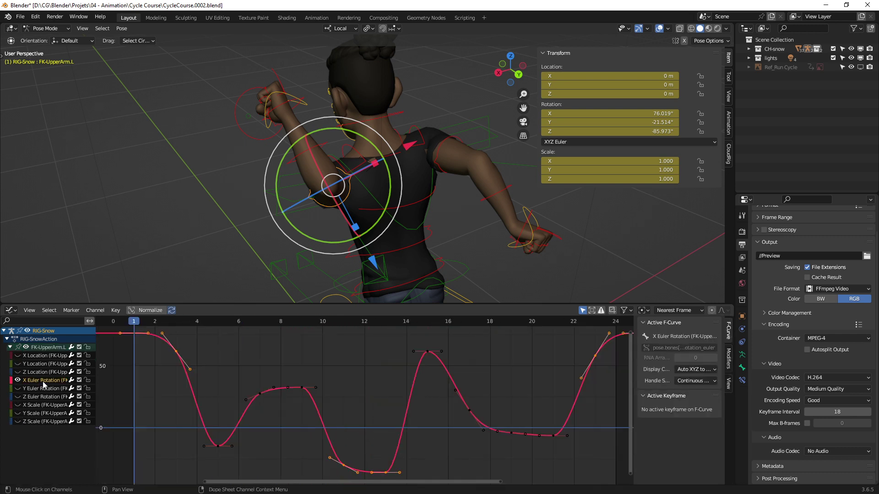
pyautogui.keyDown('ctrl'); pyautogui.moveTo(197, 359); pyautogui.dragTo(251, 374, button='middle'); pyautogui.keyUp('ctrl')
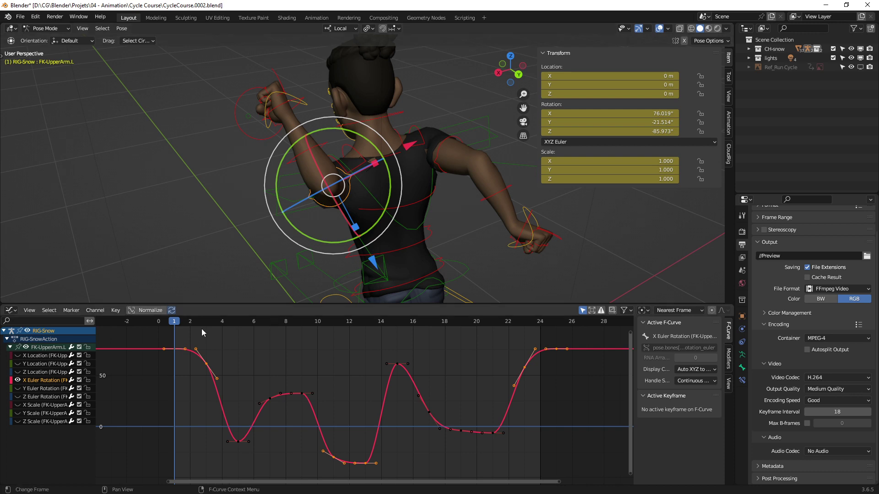
pyautogui.moveTo(228, 322)
pyautogui.mouseDown()
pyautogui.moveTo(324, 332)
pyautogui.moveTo(239, 343)
pyautogui.moveTo(311, 340)
pyautogui.moveTo(285, 337)
pyautogui.mouseUp()
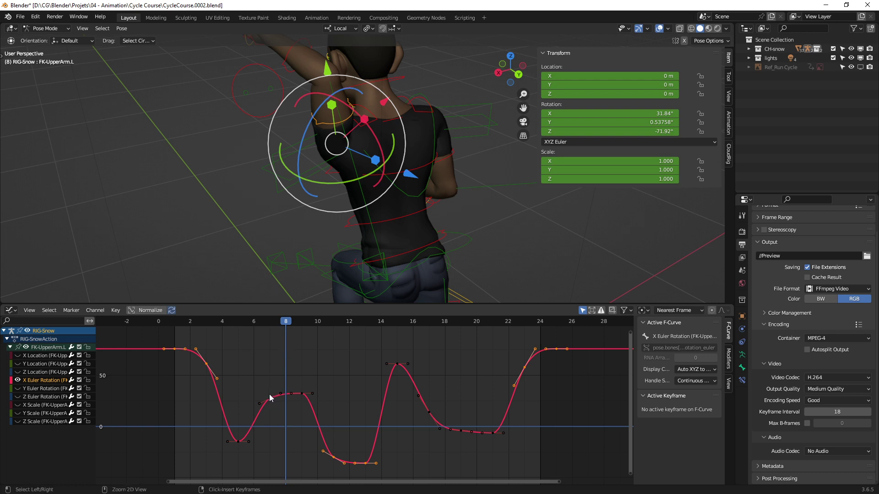
pyautogui.keyDown('ctrl'); pyautogui.moveTo(225, 354); pyautogui.dragTo(314, 481); pyautogui.keyUp('ctrl')
pyautogui.moveTo(457, 197)
pyautogui.mouseDown(button='middle')
pyautogui.moveTo(351, 191)
pyautogui.moveTo(358, 205)
pyautogui.moveTo(347, 213)
pyautogui.moveTo(355, 218)
pyautogui.moveTo(334, 204)
pyautogui.moveTo(356, 171)
pyautogui.moveTo(374, 170)
pyautogui.mouseUp(button='middle')
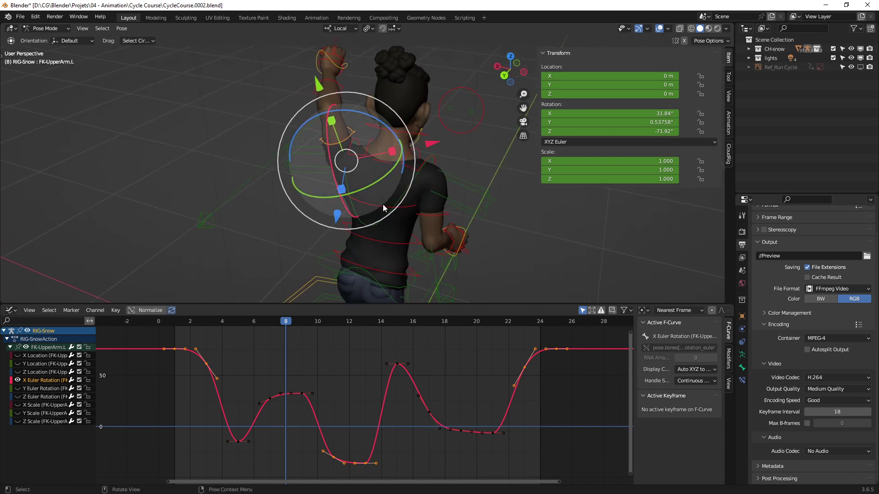
pyautogui.hotkey('ctrl', 'Tab')
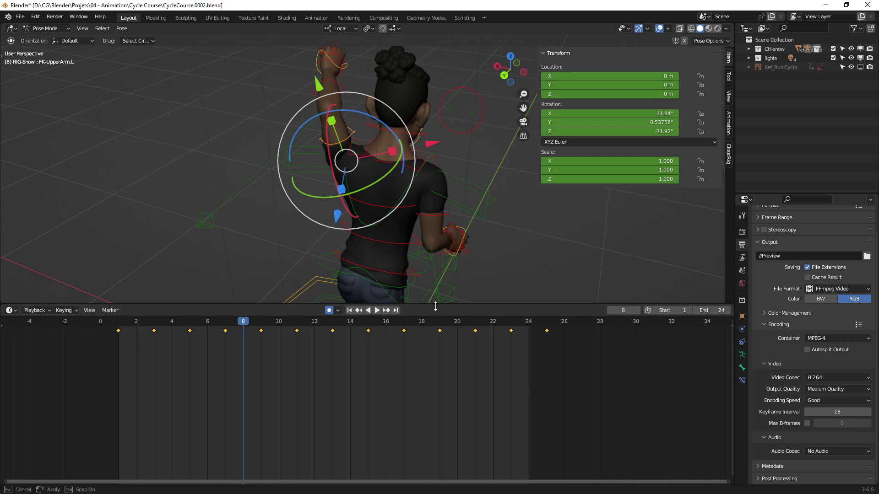
# - Make the 3D viewport taller over a slim Timeline, orbit around her, and check the Keying and View menus
pyautogui.moveTo(436, 306); pyautogui.dragTo(436, 413)
pyautogui.moveTo(426, 304)
pyautogui.mouseDown(button='middle')
pyautogui.moveTo(419, 257)
pyautogui.moveTo(365, 251)
pyautogui.mouseUp(button='middle')
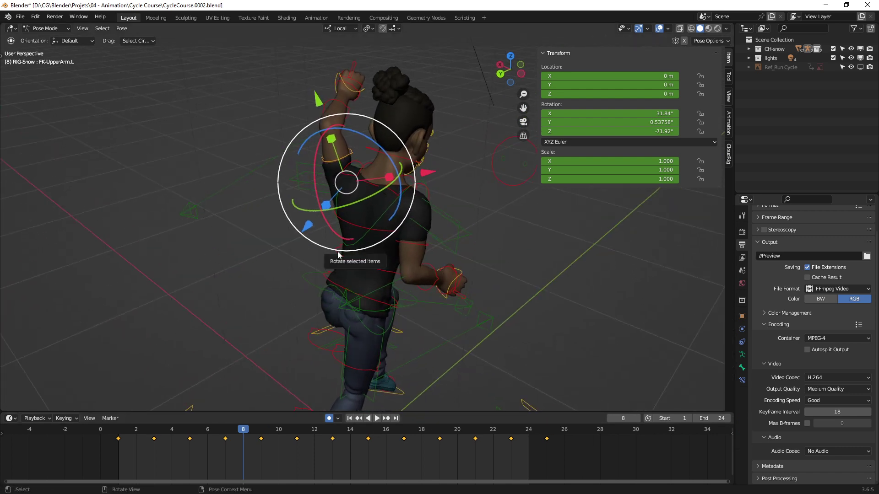
pyautogui.click(76, 420)
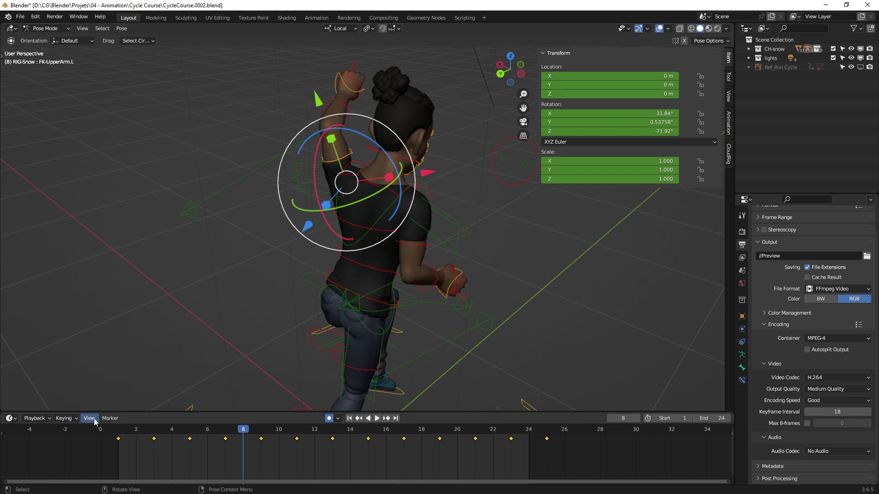
pyautogui.click(91, 418)
pyautogui.moveTo(342, 276)
pyautogui.mouseDown(button='middle')
pyautogui.moveTo(382, 265)
pyautogui.moveTo(361, 270)
pyautogui.mouseUp(button='middle')
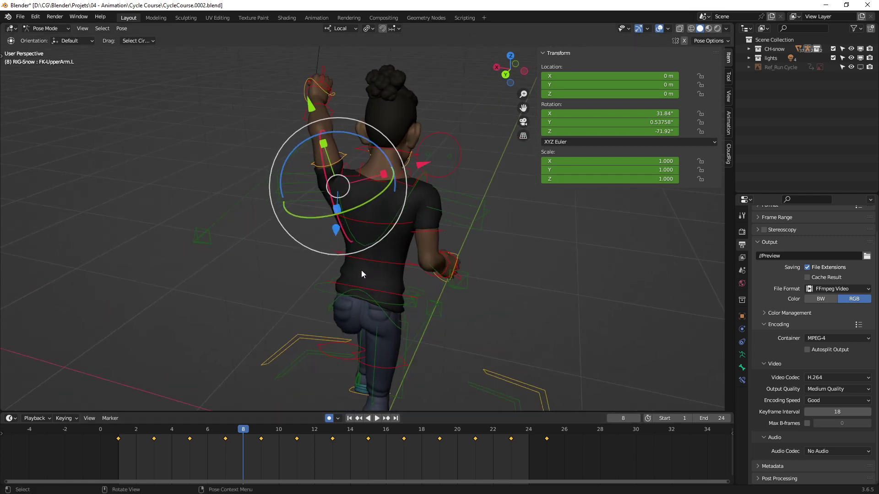
pyautogui.moveTo(326, 295)
pyautogui.mouseDown(button='middle')
pyautogui.moveTo(349, 321)
pyautogui.moveTo(397, 269)
pyautogui.moveTo(388, 281)
pyautogui.moveTo(362, 281)
pyautogui.moveTo(386, 278)
pyautogui.moveTo(409, 256)
pyautogui.moveTo(366, 242)
pyautogui.moveTo(389, 249)
pyautogui.moveTo(313, 285)
pyautogui.mouseUp(button='middle')
# - Back at frame 1, select FK-UpperArm.R and box-select all its keyframes
pyautogui.hotkey('shift', 'Left')
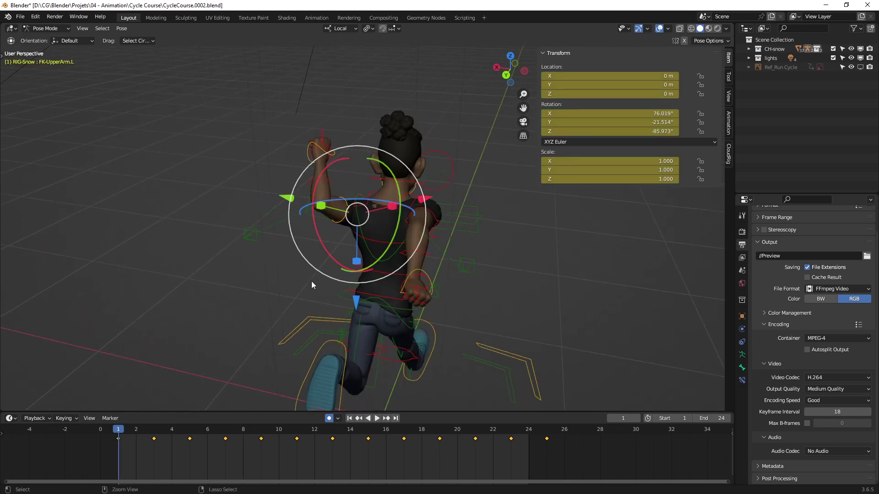
pyautogui.click(304, 281)
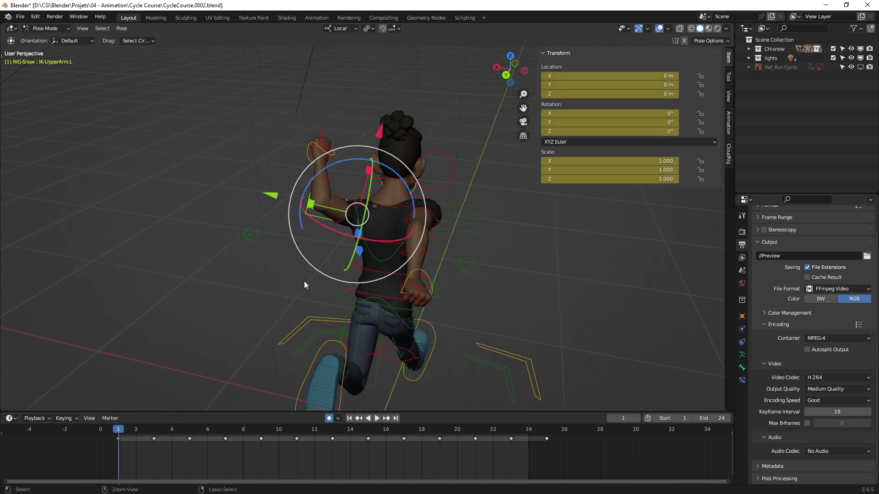
pyautogui.click(304, 281)
pyautogui.press('Right')
pyautogui.press('Right')
pyautogui.press('Right')
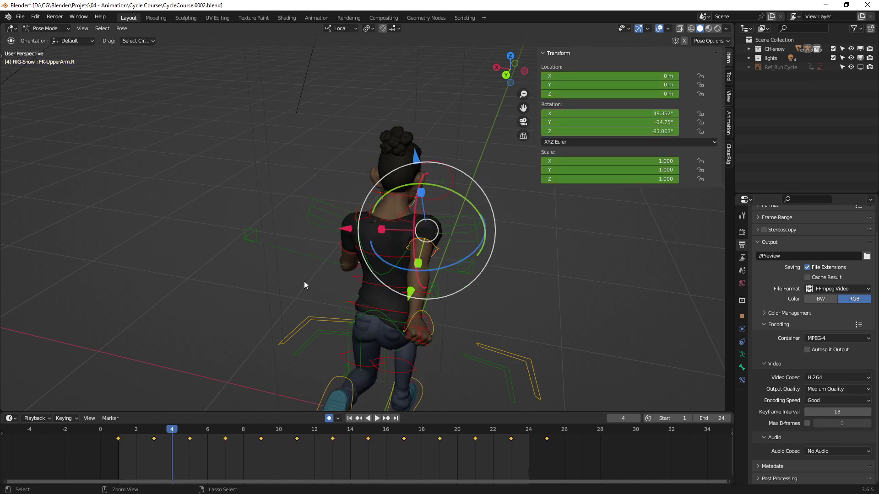
pyautogui.moveTo(304, 281)
pyautogui.mouseDown(button='middle')
pyautogui.moveTo(396, 269)
pyautogui.moveTo(387, 341)
pyautogui.mouseUp(button='middle')
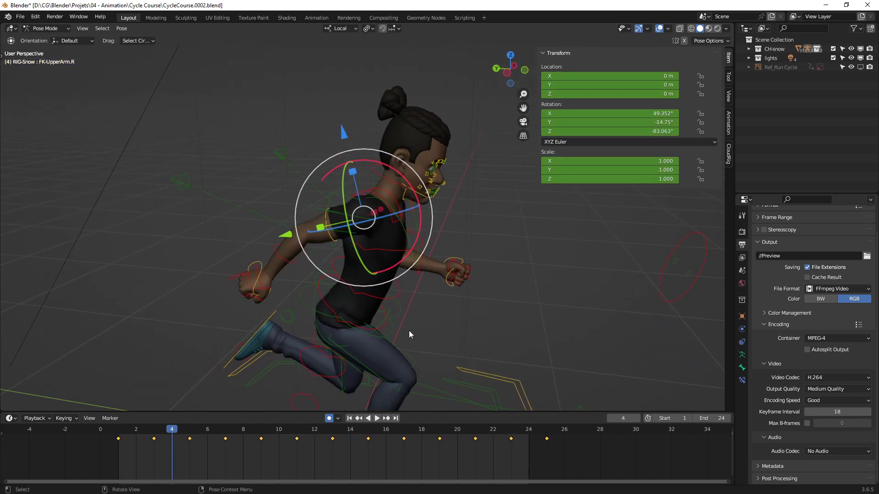
pyautogui.moveTo(585, 465); pyautogui.dragTo(94, 435)
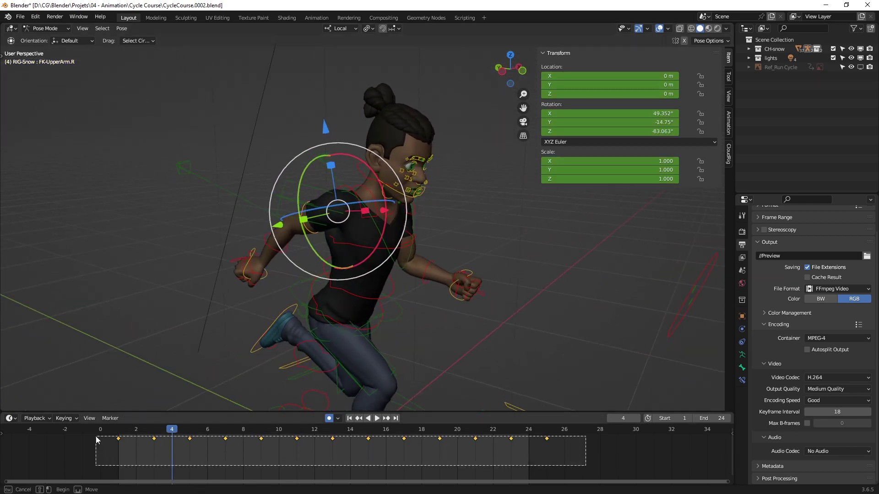
pyautogui.moveTo(345, 339)
pyautogui.mouseDown(button='middle')
pyautogui.moveTo(410, 260)
pyautogui.moveTo(335, 296)
pyautogui.moveTo(345, 331)
pyautogui.mouseUp(button='middle')
# - Select FK-UpperArm.L, delete its keys from frames 2–22, and play the cycle
pyautogui.click(411, 258)
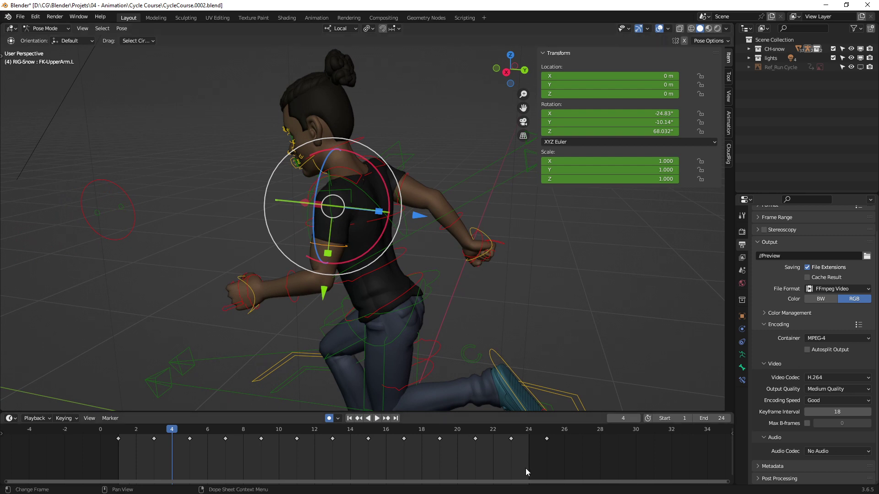
pyautogui.moveTo(525, 468); pyautogui.dragTo(140, 435)
pyautogui.press('Delete')
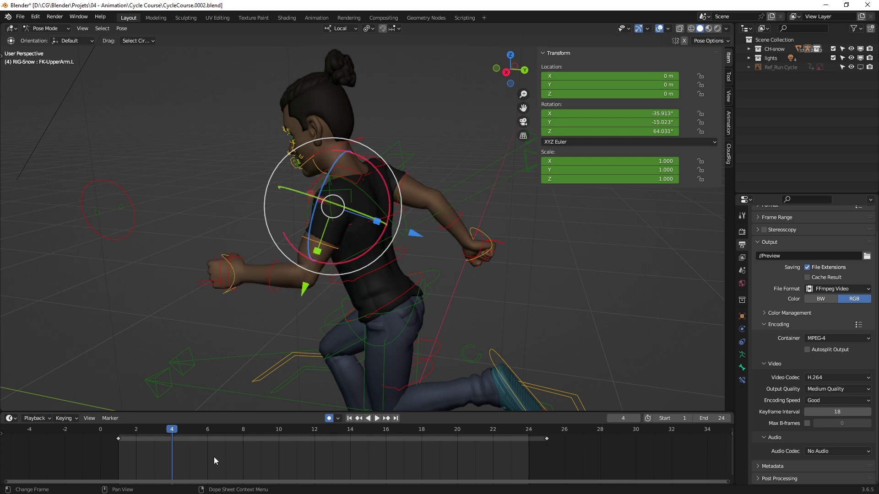
pyautogui.hotkey('shift', 'Left')
pyautogui.press('space')
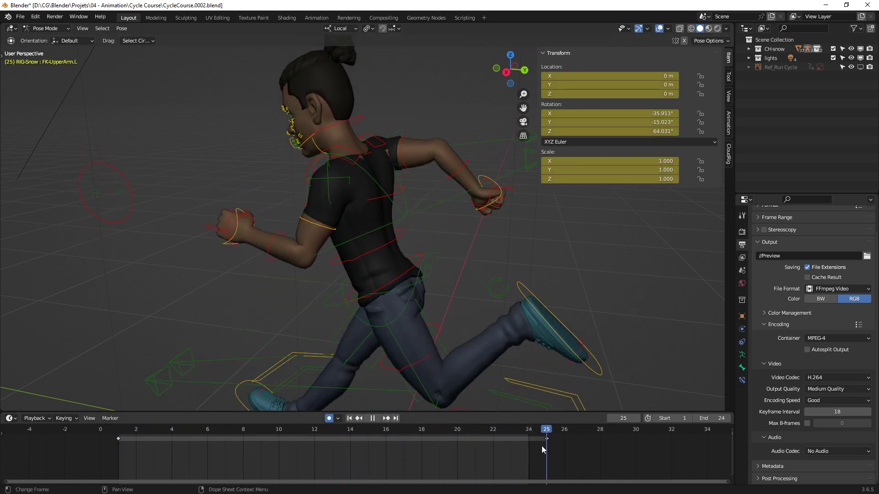
pyautogui.press('Escape')
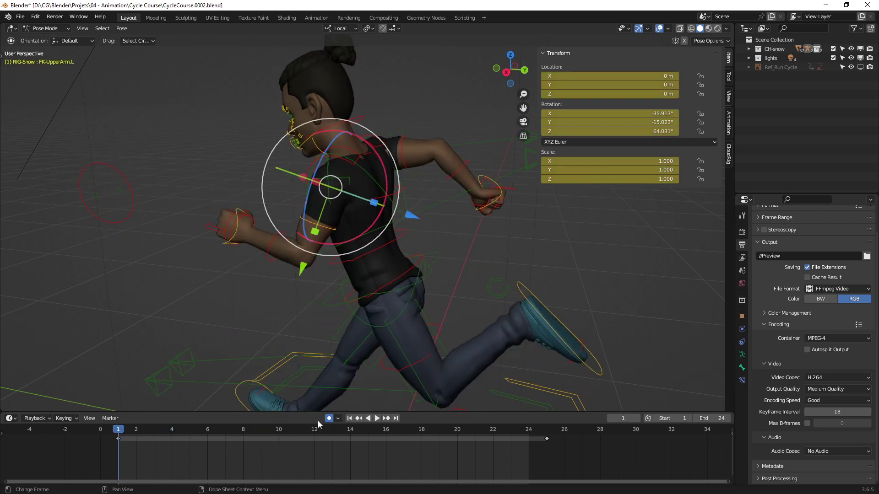
# - Paste Flipped the copied right-arm keys onto FK-UpperArm.L
pyautogui.rightClick(161, 451)
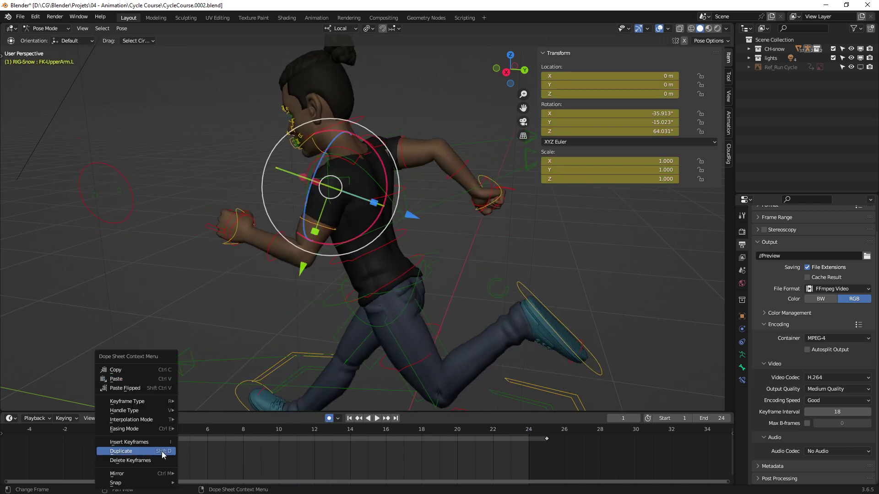
pyautogui.click(137, 391)
pyautogui.moveTo(388, 297)
pyautogui.mouseDown(button='middle')
pyautogui.moveTo(361, 276)
pyautogui.moveTo(369, 269)
pyautogui.mouseUp(button='middle')
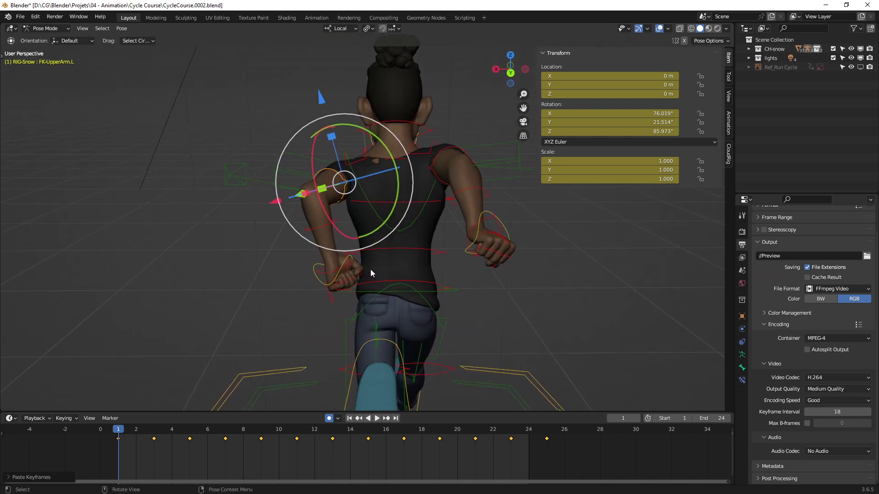
# - Play and scrub frames 10–24 to check the mirrored arm, then show the Graph Editor
pyautogui.press('space')
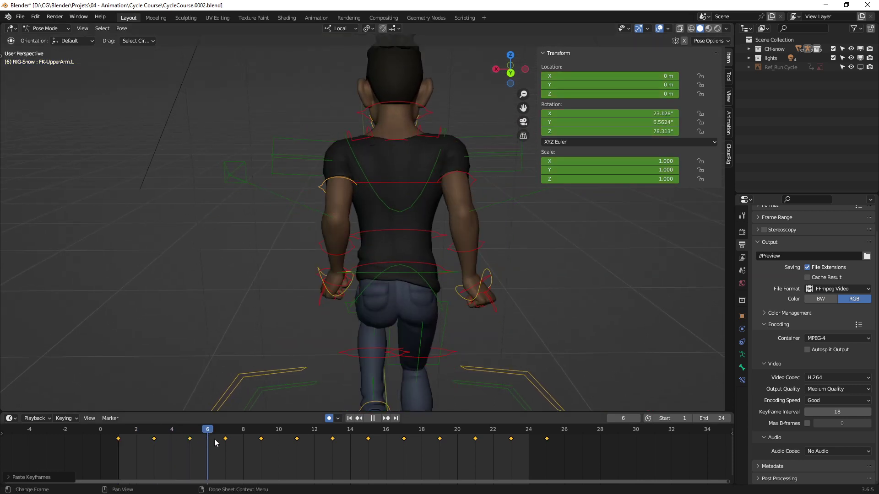
pyautogui.moveTo(279, 446)
pyautogui.mouseDown()
pyautogui.moveTo(534, 448)
pyautogui.moveTo(122, 433)
pyautogui.mouseUp()
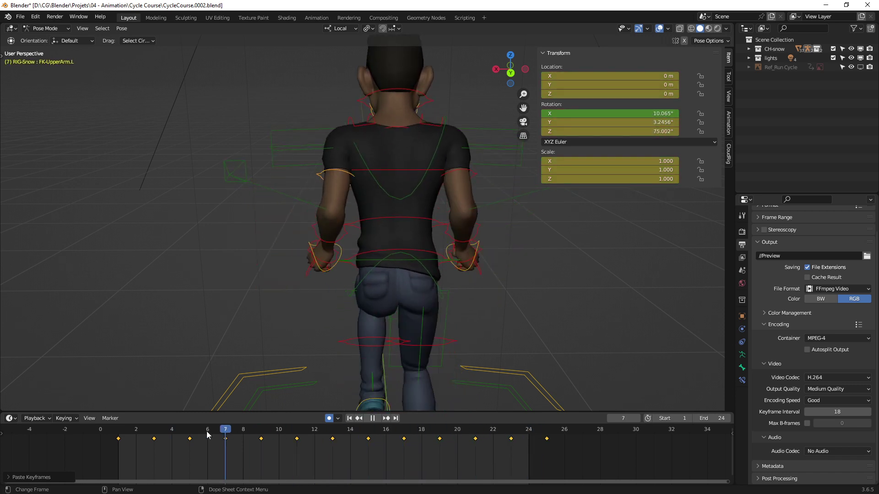
pyautogui.press('space')
pyautogui.hotkey('ctrl', 'Tab')
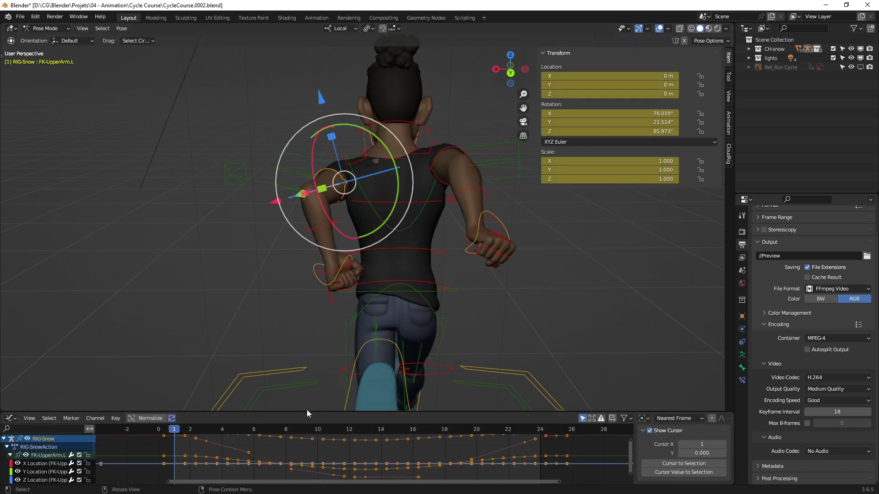
# - Show only FK-UpperArm.L's X Euler Rotation curve in a taller Graph Editor, then scrub to frame 10
pyautogui.moveTo(307, 410); pyautogui.dragTo(304, 308)
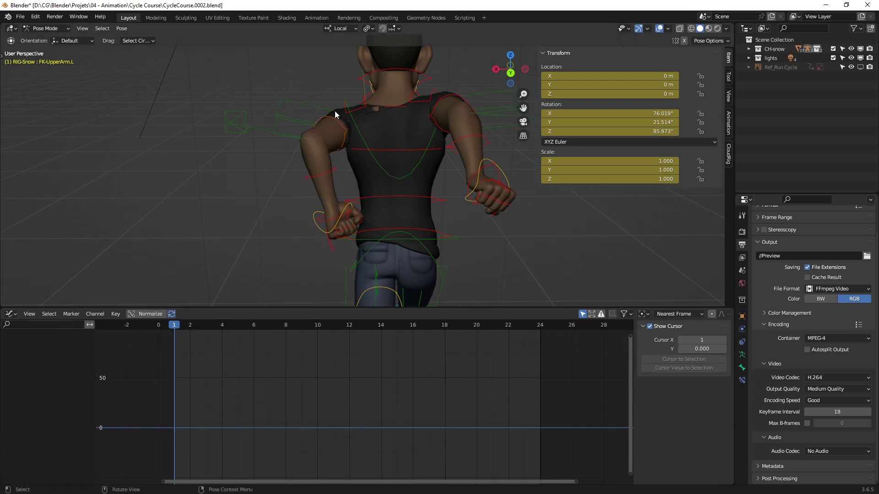
pyautogui.click(342, 125)
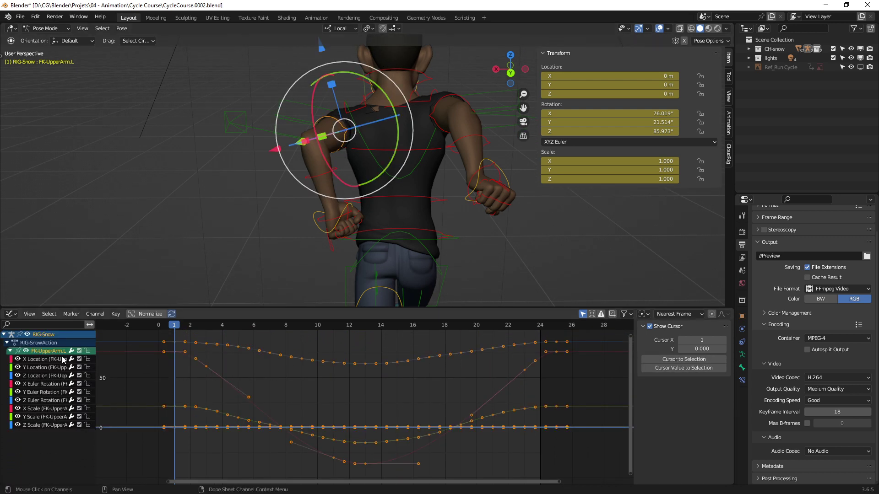
pyautogui.moveTo(17, 360); pyautogui.dragTo(17, 426)
pyautogui.click(17, 392)
pyautogui.press('Home')
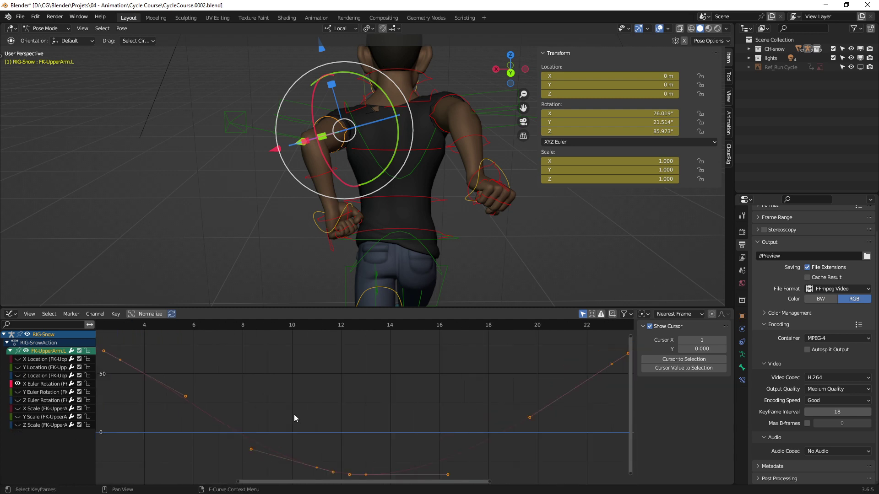
pyautogui.keyDown('ctrl'); pyautogui.moveTo(390, 379); pyautogui.dragTo(315, 377, button='middle'); pyautogui.keyUp('ctrl')
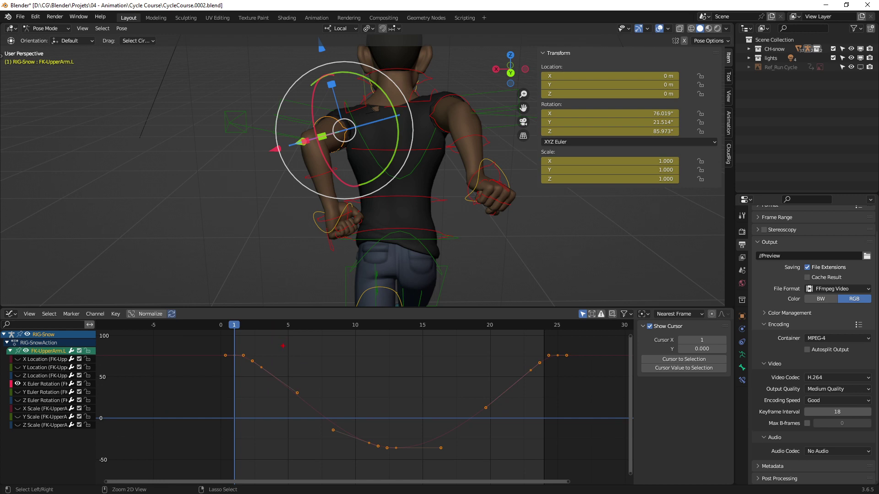
pyautogui.moveTo(274, 325)
pyautogui.mouseDown()
pyautogui.moveTo(356, 330)
pyautogui.moveTo(279, 334)
pyautogui.moveTo(353, 342)
pyautogui.moveTo(308, 338)
pyautogui.moveTo(350, 342)
pyautogui.moveTo(353, 321)
pyautogui.moveTo(275, 327)
pyautogui.moveTo(357, 329)
pyautogui.moveTo(271, 331)
pyautogui.moveTo(350, 334)
pyautogui.moveTo(261, 334)
pyautogui.moveTo(357, 343)
pyautogui.mouseUp()
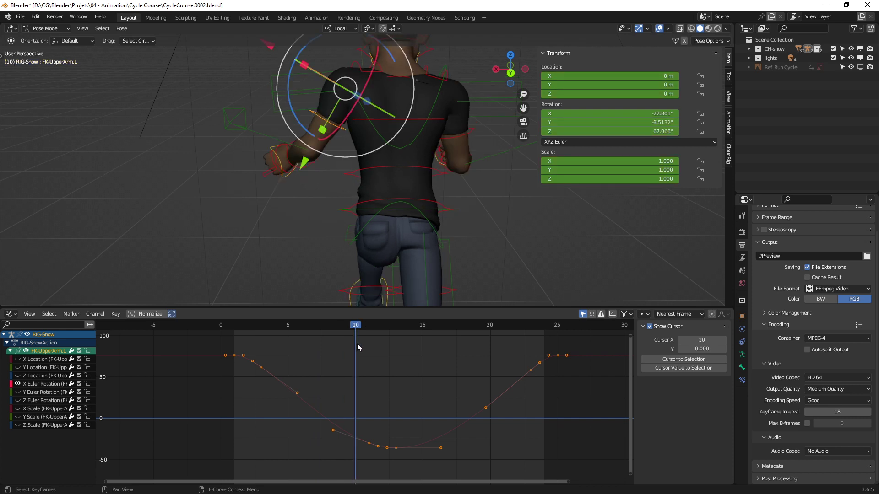
# - Scrub the cycle to frame 17 checking the left arm swing, then select FK-Shoulder.L
pyautogui.rightClick(358, 345)
pyautogui.moveTo(325, 406)
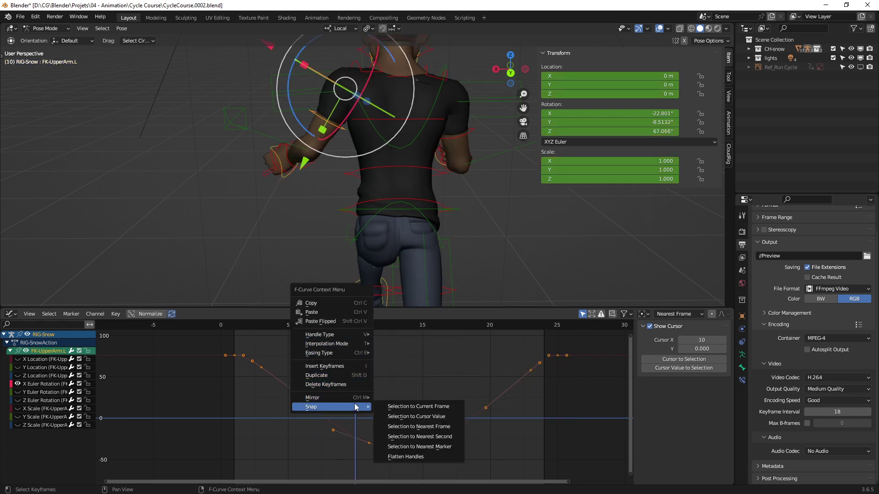
pyautogui.press('Escape')
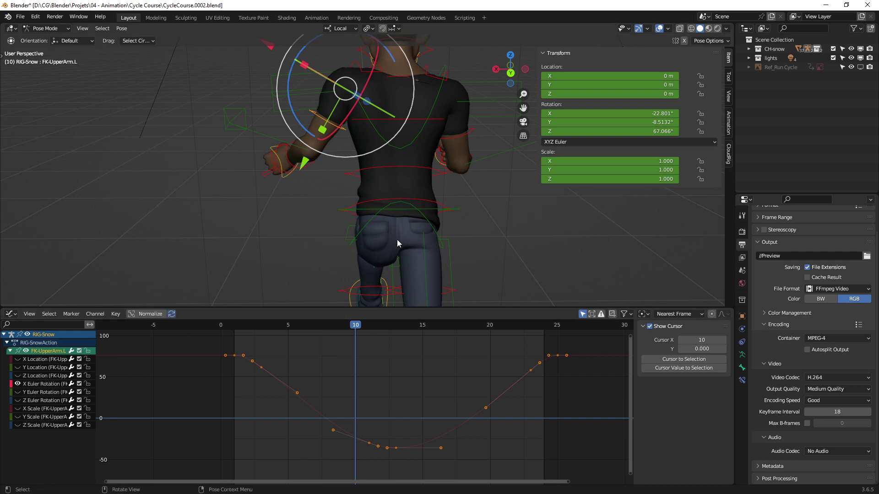
pyautogui.moveTo(394, 232)
pyautogui.mouseDown(button='middle')
pyautogui.moveTo(398, 240)
pyautogui.moveTo(385, 235)
pyautogui.moveTo(435, 173)
pyautogui.mouseUp(button='middle')
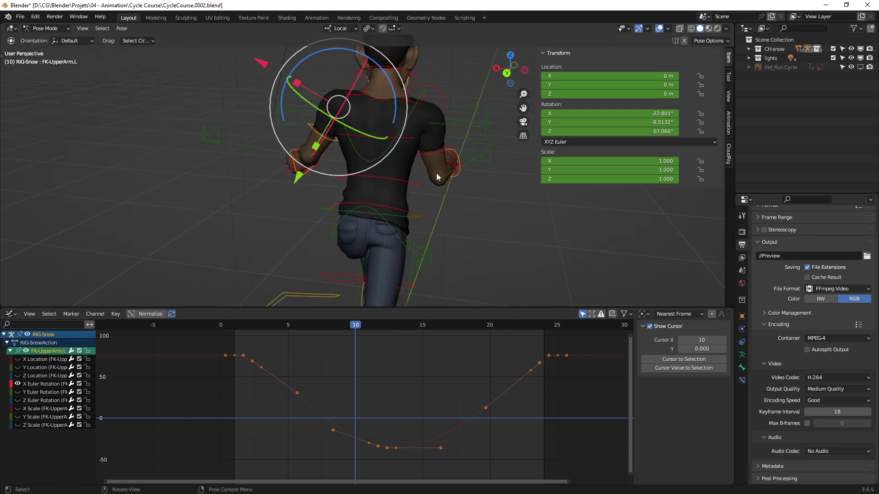
pyautogui.moveTo(343, 339)
pyautogui.mouseDown()
pyautogui.moveTo(263, 323)
pyautogui.moveTo(386, 341)
pyautogui.moveTo(282, 341)
pyautogui.moveTo(533, 358)
pyautogui.moveTo(279, 348)
pyautogui.moveTo(448, 359)
pyautogui.mouseUp()
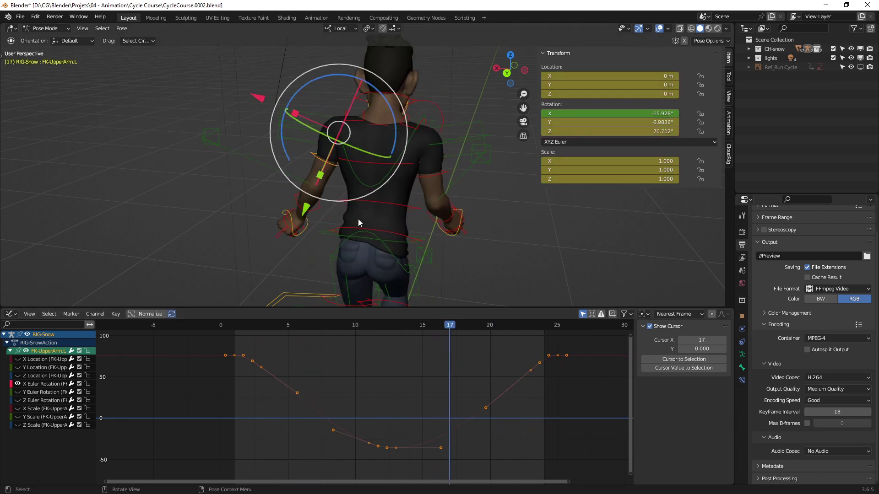
pyautogui.moveTo(358, 219)
pyautogui.mouseDown(button='middle')
pyautogui.moveTo(449, 224)
pyautogui.moveTo(371, 197)
pyautogui.moveTo(394, 193)
pyautogui.moveTo(414, 204)
pyautogui.moveTo(385, 185)
pyautogui.mouseUp(button='middle')
pyautogui.click(368, 159)
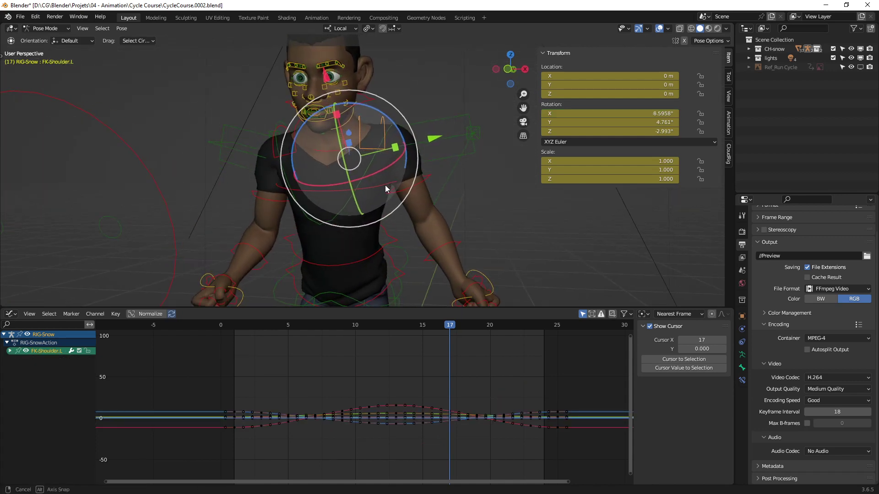
# - Select FK-UpperArm.L, return to the Timeline, and delete its keys from frames 3–23
pyautogui.click(425, 182)
pyautogui.moveTo(425, 182)
pyautogui.mouseDown(button='middle')
pyautogui.moveTo(444, 216)
pyautogui.moveTo(292, 242)
pyautogui.mouseUp(button='middle')
pyautogui.hotkey('ctrl', 'Tab')
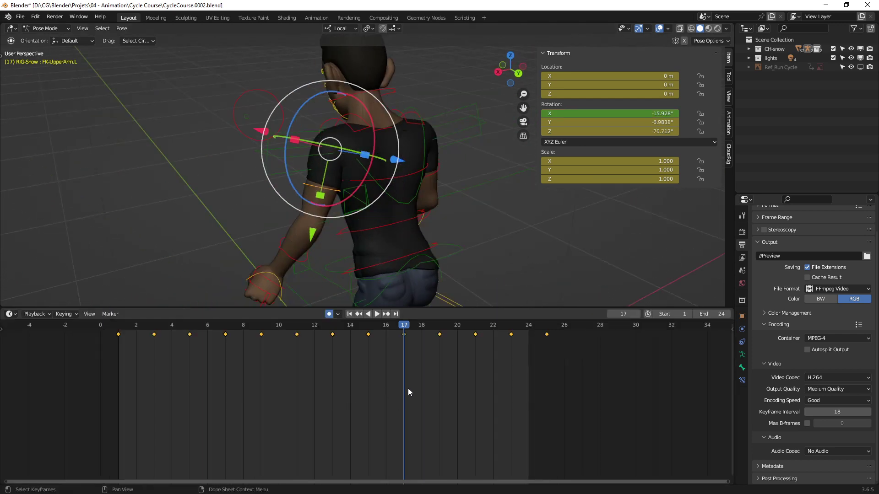
pyautogui.moveTo(432, 308); pyautogui.dragTo(435, 403)
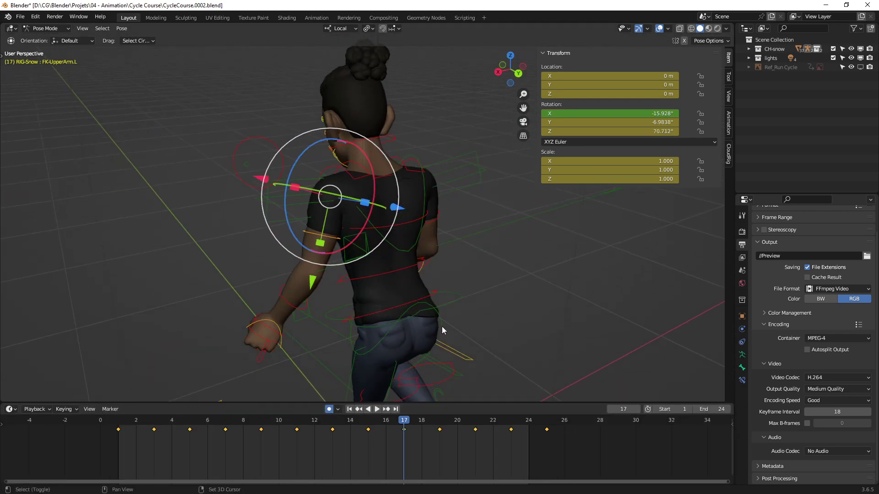
pyautogui.moveTo(441, 326)
pyautogui.mouseDown(button='middle')
pyautogui.moveTo(433, 285)
pyautogui.moveTo(375, 275)
pyautogui.mouseUp(button='middle')
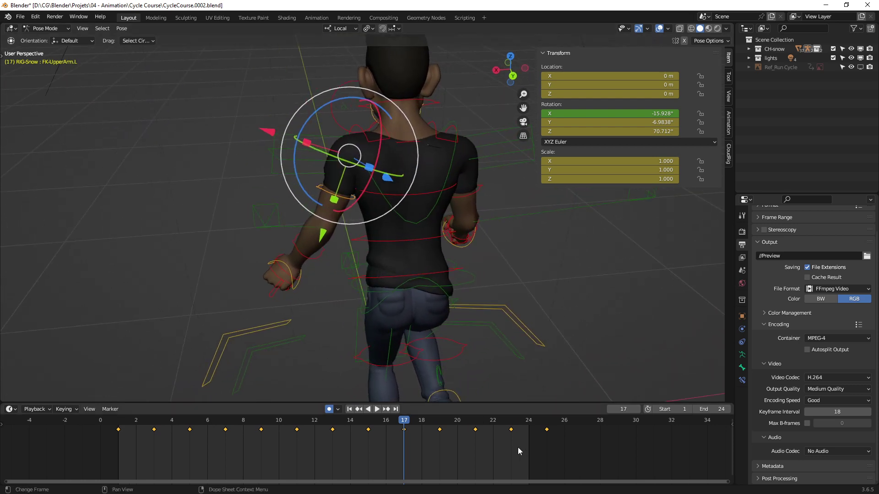
pyautogui.moveTo(526, 452); pyautogui.dragTo(133, 447)
pyautogui.press('Delete')
pyautogui.moveTo(385, 320)
pyautogui.mouseDown(button='middle')
pyautogui.moveTo(336, 317)
pyautogui.moveTo(356, 274)
pyautogui.moveTo(373, 289)
pyautogui.moveTo(364, 280)
pyautogui.moveTo(405, 266)
pyautogui.moveTo(388, 265)
pyautogui.mouseUp(button='middle')
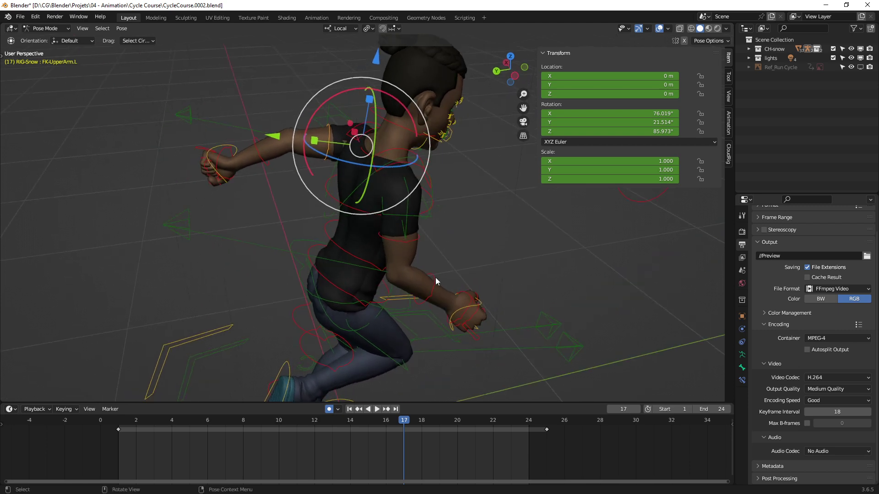
# - At frame 13, select FK-UpperArm.R's keys for frames 1–11, then select FK-UpperArm.L
pyautogui.click(417, 240)
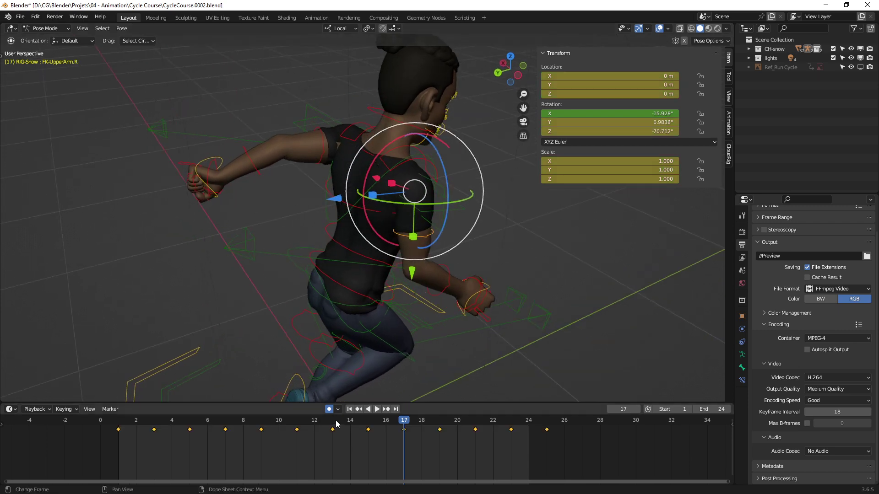
pyautogui.click(335, 438)
pyautogui.moveTo(323, 460); pyautogui.dragTo(572, 424)
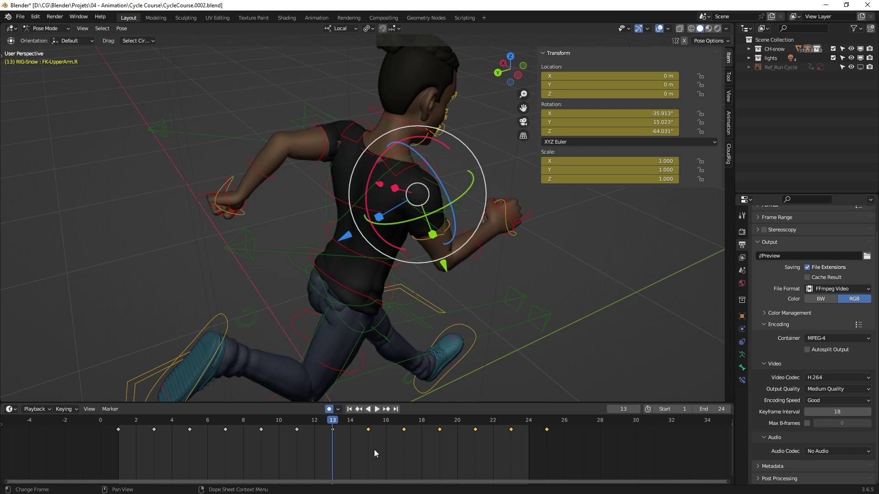
pyautogui.moveTo(101, 458); pyautogui.dragTo(350, 423)
pyautogui.moveTo(326, 456); pyautogui.dragTo(567, 424)
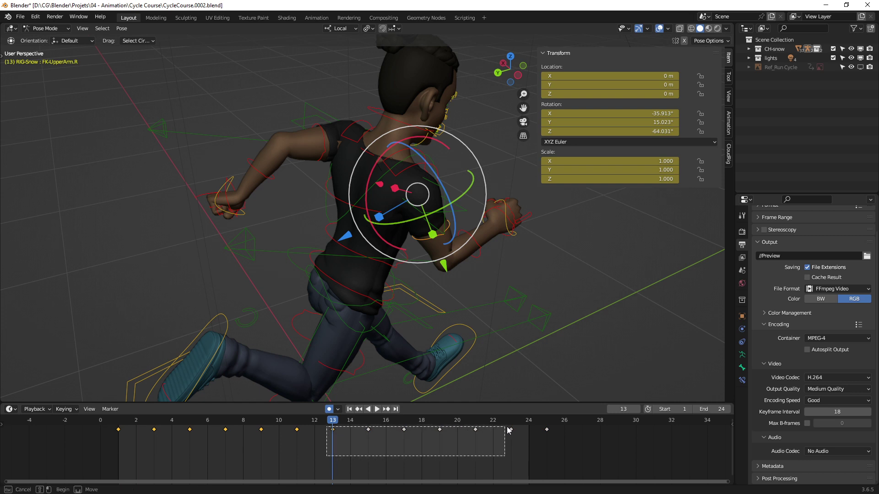
pyautogui.moveTo(105, 454); pyautogui.dragTo(344, 427)
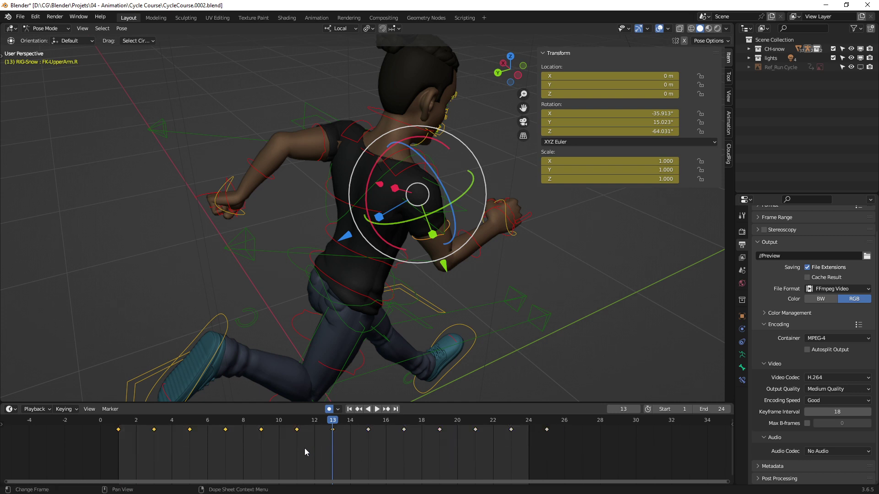
pyautogui.moveTo(333, 143); pyautogui.dragTo(323, 146, button='middle')
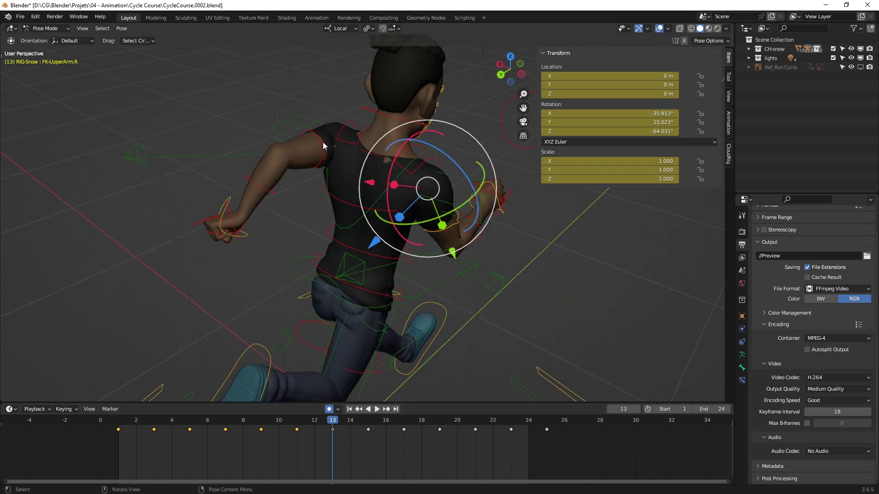
pyautogui.click(320, 143)
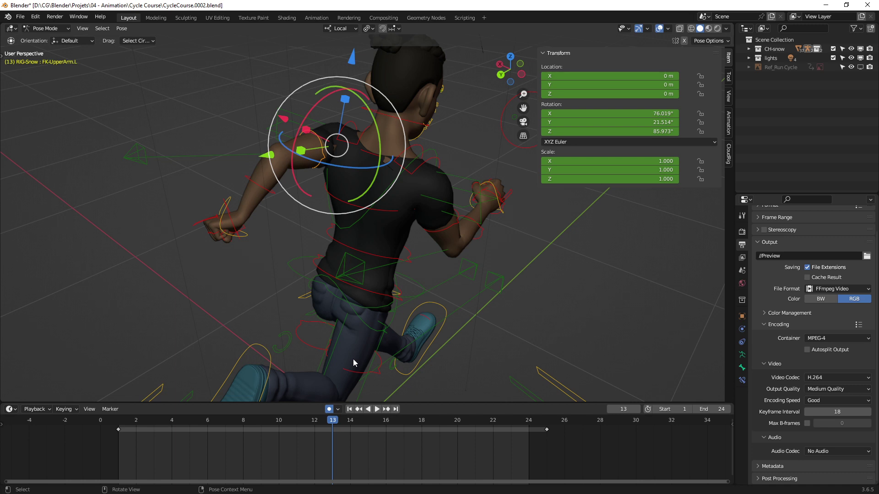
# - Paste Flipped the keys onto FK-UpperArm.L at frame 13 and play frames 15–25 to check
pyautogui.rightClick(350, 448)
pyautogui.click(334, 389)
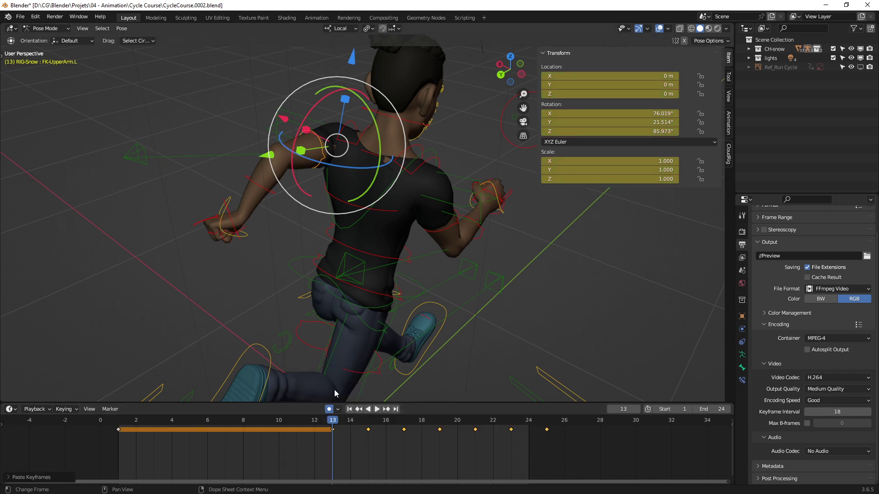
pyautogui.press('space')
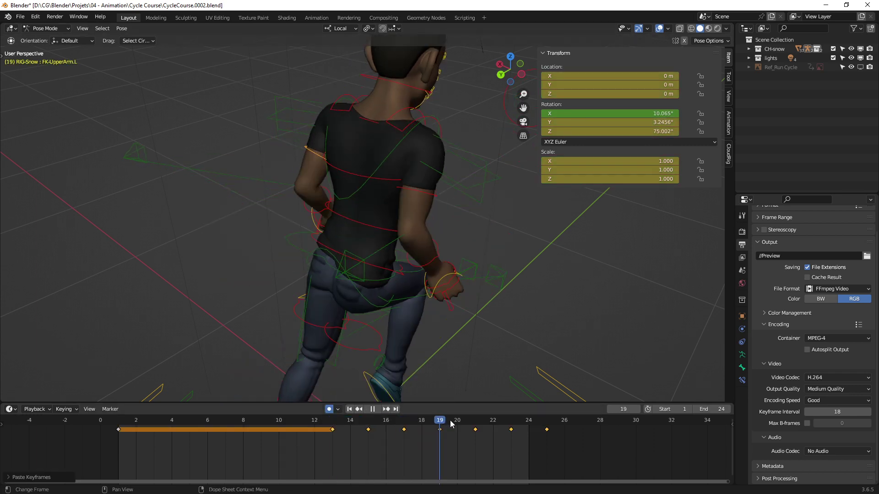
pyautogui.press('space')
pyautogui.moveTo(412, 246)
pyautogui.mouseDown(button='middle')
pyautogui.moveTo(324, 273)
pyautogui.moveTo(344, 390)
pyautogui.mouseUp(button='middle')
pyautogui.click(375, 423)
pyautogui.press('space')
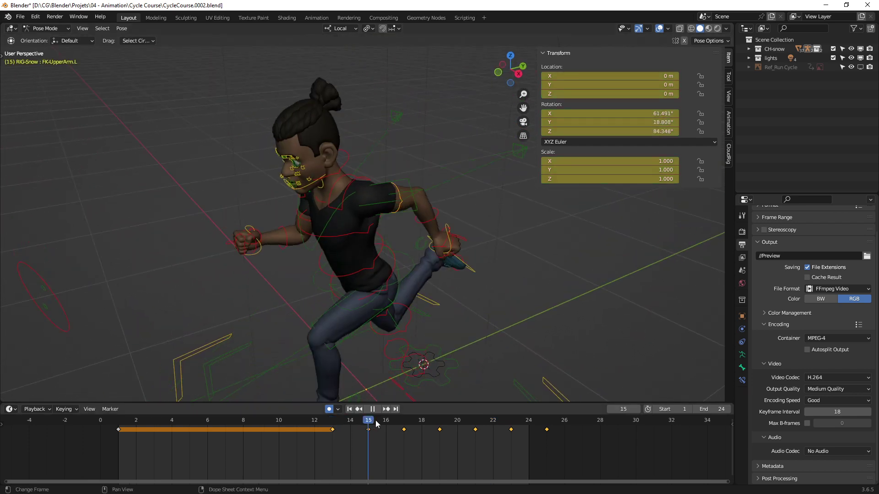
pyautogui.moveTo(376, 423); pyautogui.dragTo(544, 425)
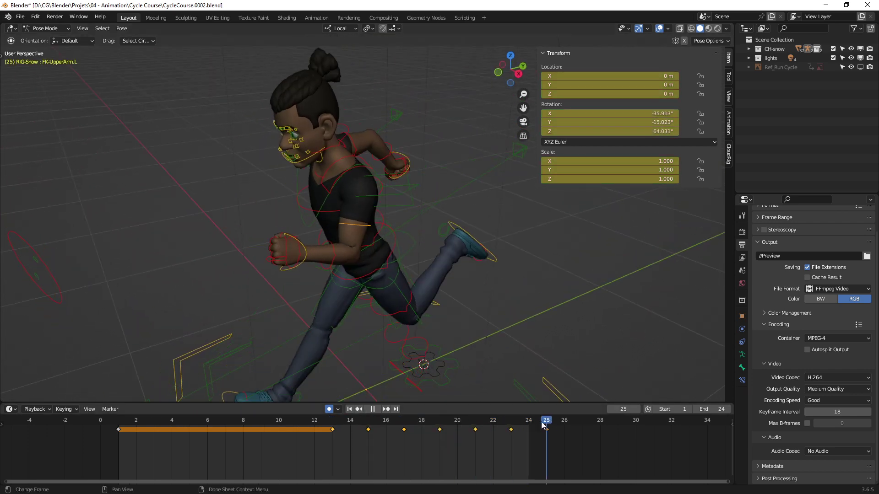
pyautogui.press('space')
pyautogui.moveTo(308, 257); pyautogui.dragTo(266, 274, button='middle')
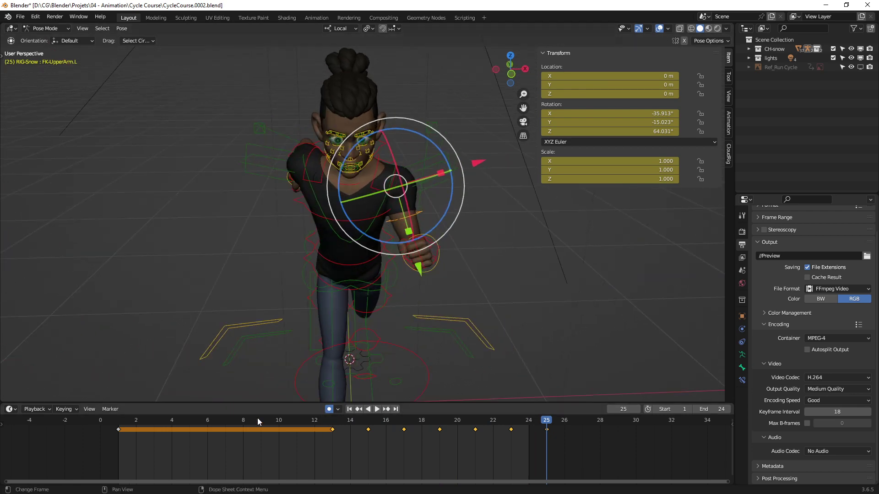
pyautogui.moveTo(431, 186)
pyautogui.mouseDown(button='middle')
pyautogui.moveTo(436, 207)
pyautogui.moveTo(361, 192)
pyautogui.moveTo(344, 380)
pyautogui.mouseUp(button='middle')
# - Take FK-UpperArm.R's keys 13–23 and Paste Flipped them onto FK-UpperArm.L at frame 1
pyautogui.click(344, 212)
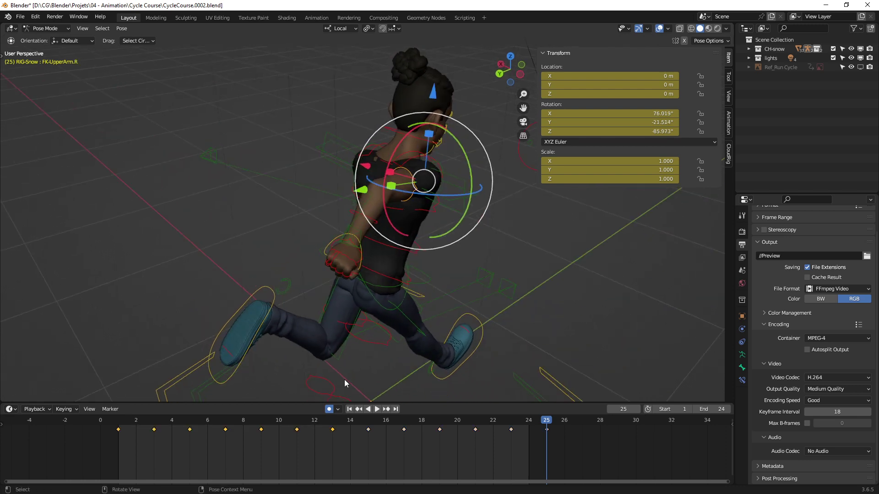
pyautogui.moveTo(327, 460); pyautogui.dragTo(555, 428)
pyautogui.moveTo(314, 167); pyautogui.dragTo(327, 207, button='middle')
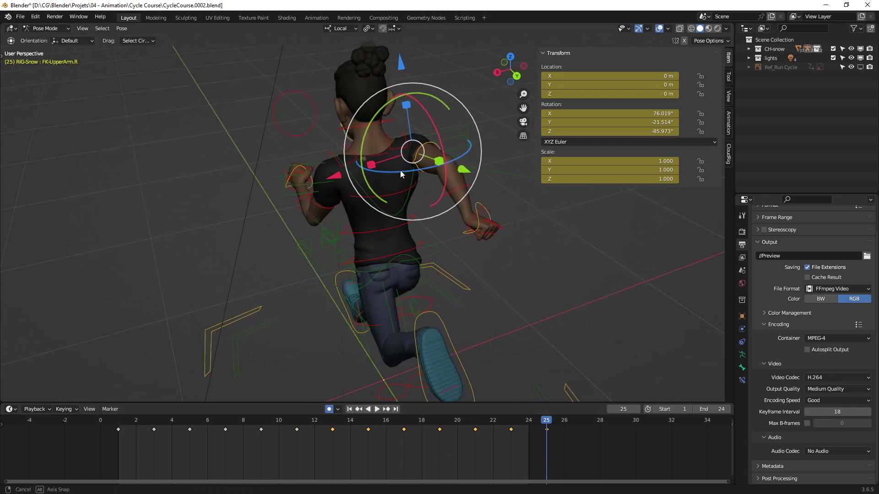
pyautogui.click(326, 215)
pyautogui.moveTo(300, 238)
pyautogui.mouseDown(button='middle')
pyautogui.moveTo(291, 282)
pyautogui.moveTo(306, 312)
pyautogui.moveTo(316, 302)
pyautogui.mouseUp(button='middle')
pyautogui.click(118, 420)
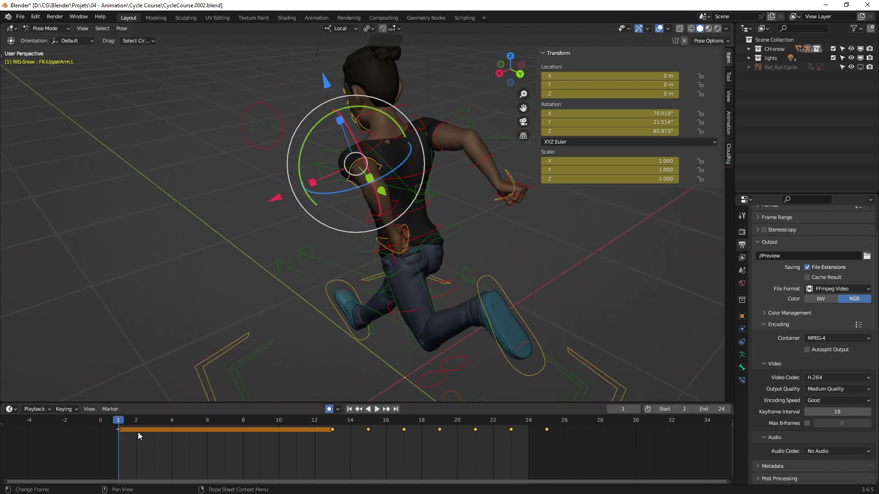
pyautogui.rightClick(132, 451)
pyautogui.click(118, 388)
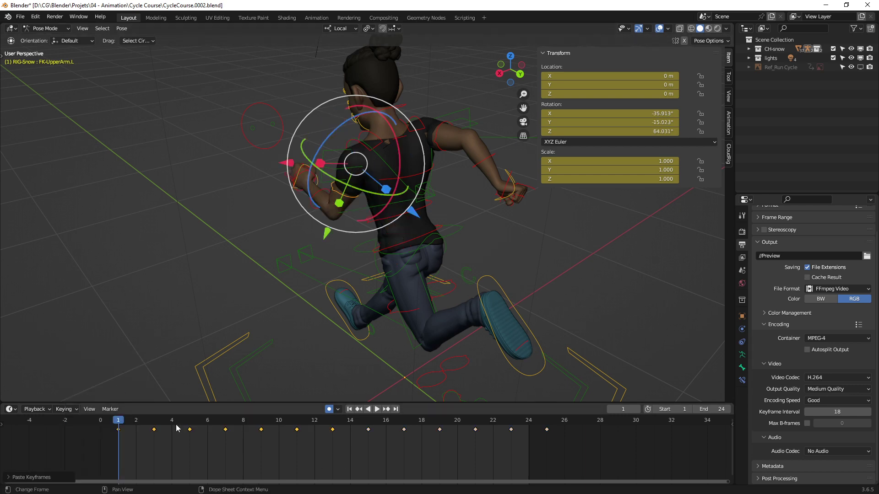
# - Play the run cycle, watching it from the front and behind
pyautogui.press('space')
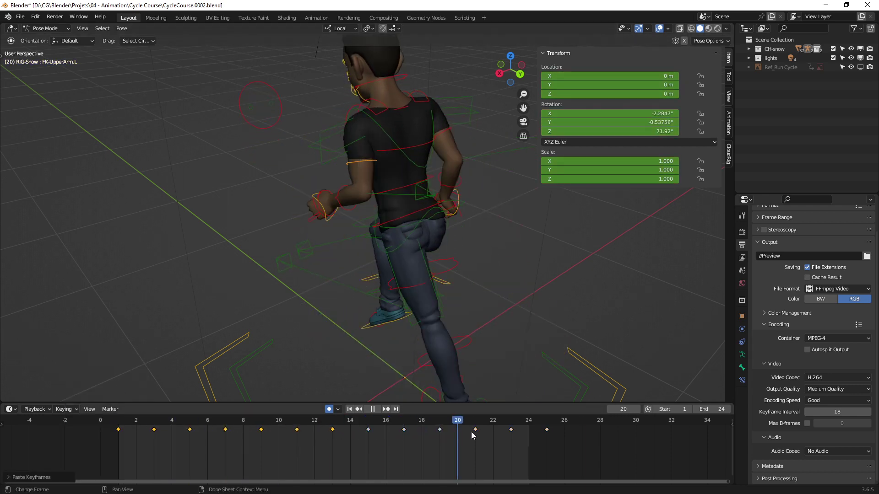
pyautogui.moveTo(370, 253)
pyautogui.mouseDown(button='middle')
pyautogui.moveTo(395, 239)
pyautogui.moveTo(483, 235)
pyautogui.moveTo(347, 232)
pyautogui.moveTo(363, 222)
pyautogui.moveTo(441, 219)
pyautogui.mouseUp(button='middle')
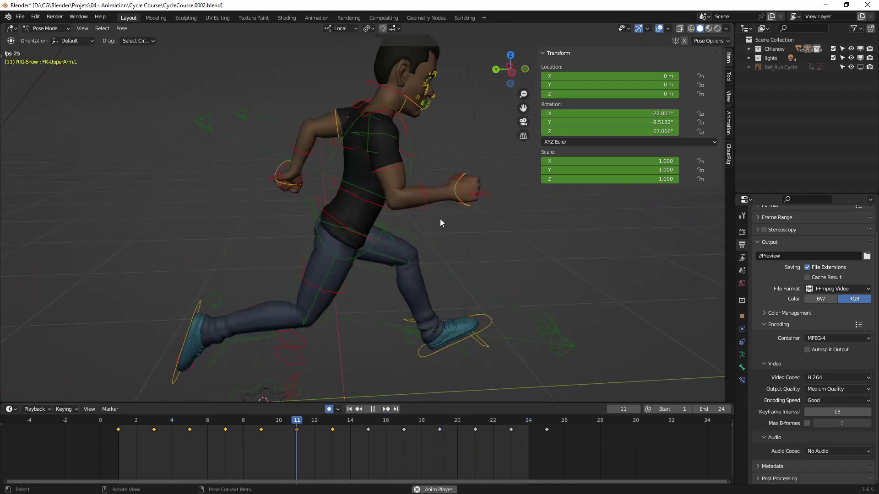
pyautogui.moveTo(330, 256)
pyautogui.mouseDown(button='middle')
pyautogui.moveTo(483, 262)
pyautogui.moveTo(480, 235)
pyautogui.moveTo(407, 224)
pyautogui.moveTo(522, 224)
pyautogui.moveTo(397, 172)
pyautogui.moveTo(376, 233)
pyautogui.moveTo(431, 225)
pyautogui.moveTo(398, 223)
pyautogui.moveTo(422, 226)
pyautogui.moveTo(389, 199)
pyautogui.moveTo(357, 224)
pyautogui.moveTo(352, 253)
pyautogui.moveTo(263, 265)
pyautogui.moveTo(345, 249)
pyautogui.mouseUp(button='middle')
pyautogui.press('space')
# - Zoom in and inspect the left forearm and upper arm bones, then orbit to the legs
pyautogui.scroll(2, 342, 213)
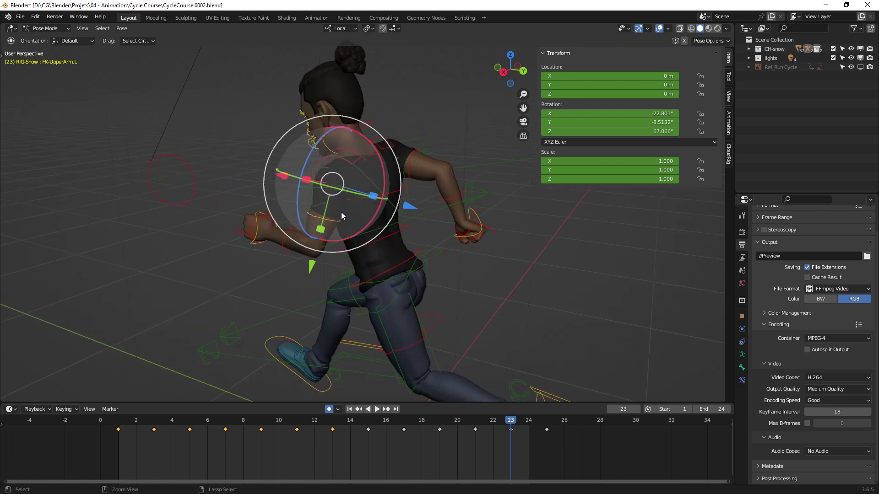
pyautogui.scroll(2, 385, 226)
pyautogui.click(384, 225)
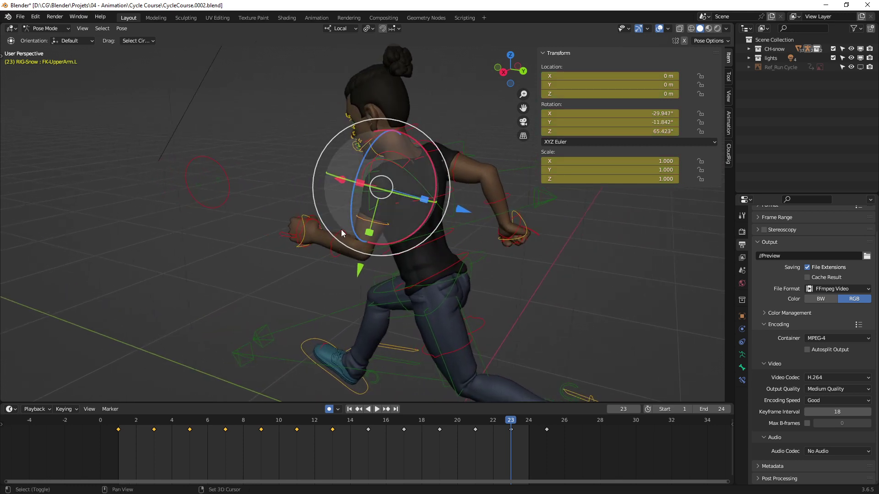
pyautogui.click(375, 230)
pyautogui.keyDown('shift'); pyautogui.click(340, 233); pyautogui.keyUp('shift')
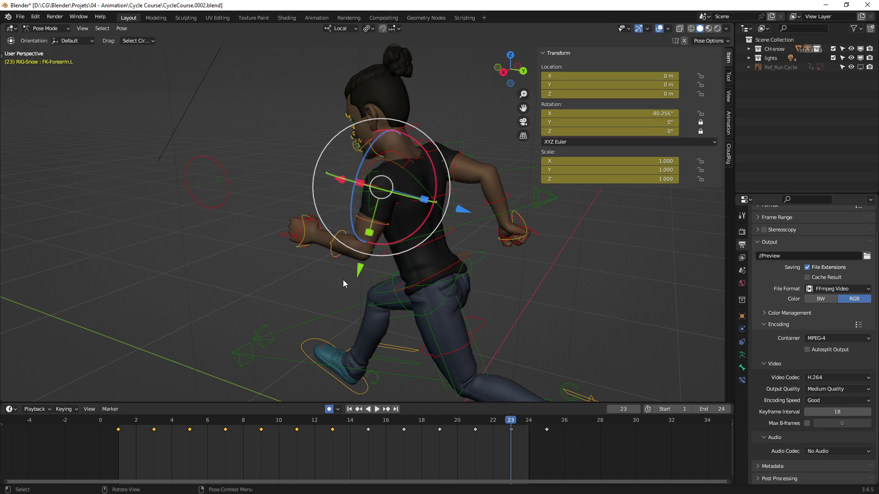
pyautogui.moveTo(342, 279)
pyautogui.keyDown('shift'); pyautogui.mouseDown(button='middle')
pyautogui.moveTo(345, 288)
pyautogui.moveTo(328, 242)
pyautogui.moveTo(309, 243)
pyautogui.mouseUp(button='middle'); pyautogui.keyUp('shift')
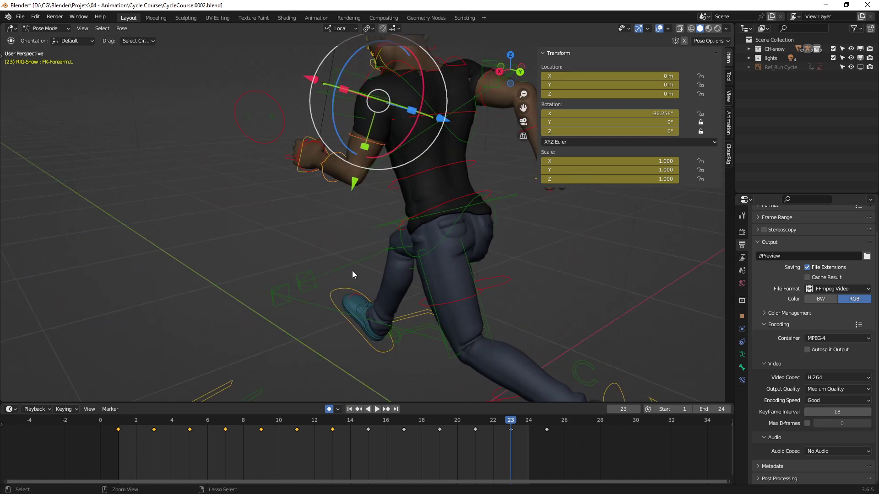
pyautogui.moveTo(352, 270)
pyautogui.mouseDown(button='middle')
pyautogui.moveTo(461, 317)
pyautogui.moveTo(465, 275)
pyautogui.moveTo(453, 285)
pyautogui.mouseUp(button='middle')
# - Select IK-MSTR-Foot.L, delete its keys from frames 3–21, and play the cycle
pyautogui.click(479, 308)
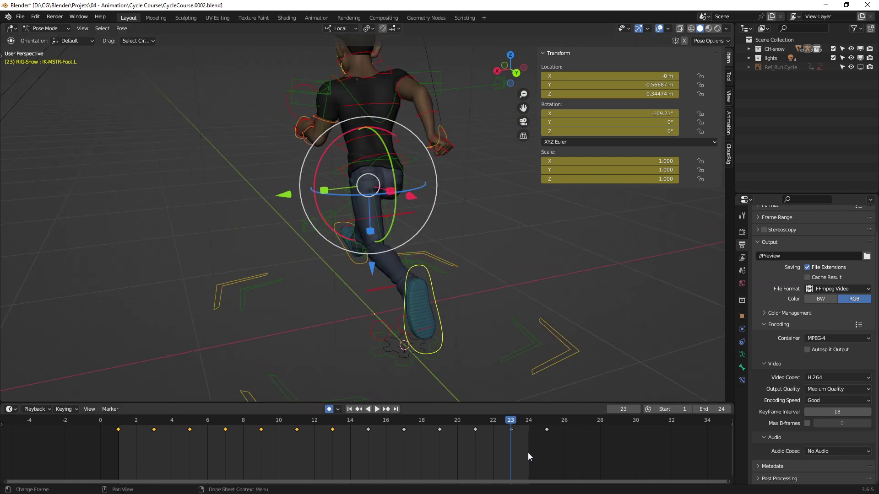
pyautogui.moveTo(524, 464)
pyautogui.mouseDown()
pyautogui.moveTo(306, 436)
pyautogui.moveTo(141, 440)
pyautogui.mouseUp()
pyautogui.press('Delete')
pyautogui.press('space')
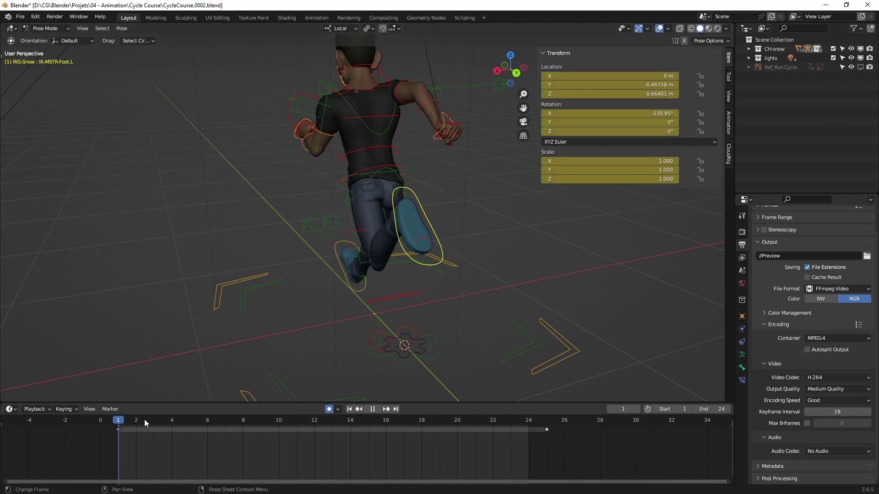
pyautogui.press('Escape')
pyautogui.moveTo(313, 207); pyautogui.dragTo(396, 123, button='middle')
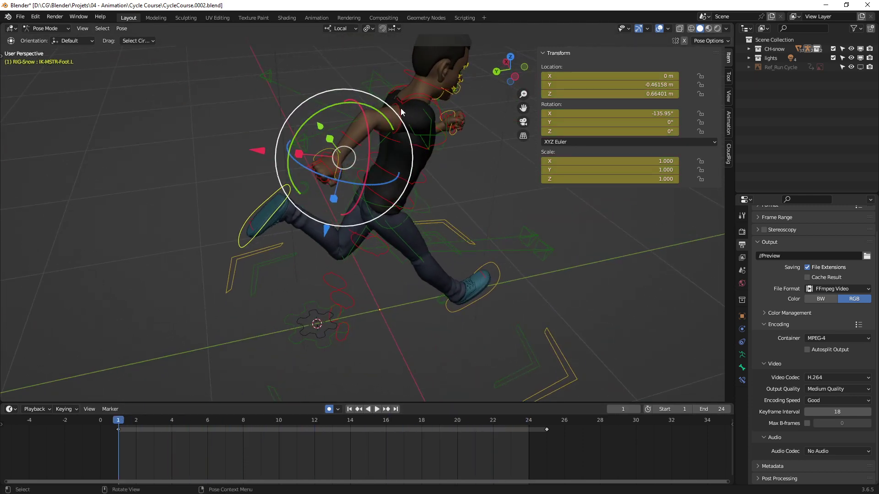
pyautogui.click(373, 110)
pyautogui.click(353, 143)
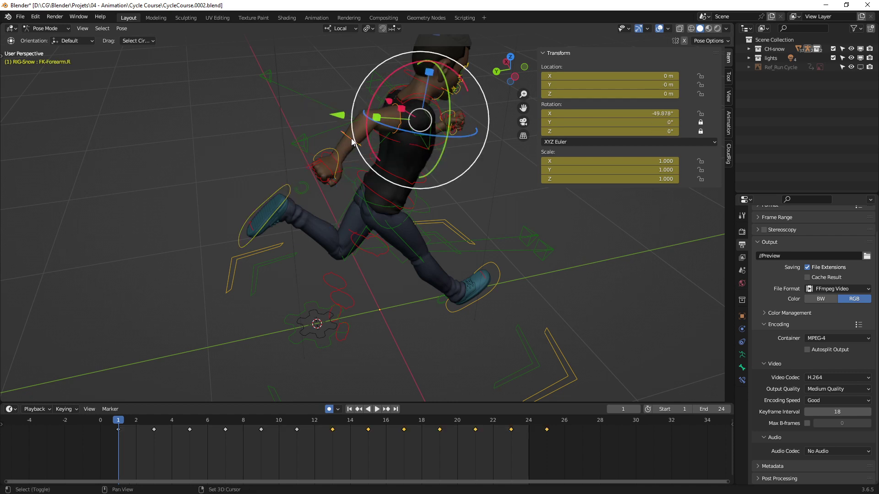
pyautogui.moveTo(357, 146)
pyautogui.mouseDown(button='middle')
pyautogui.moveTo(490, 266)
pyautogui.moveTo(336, 366)
pyautogui.mouseUp(button='middle')
pyautogui.click(482, 252)
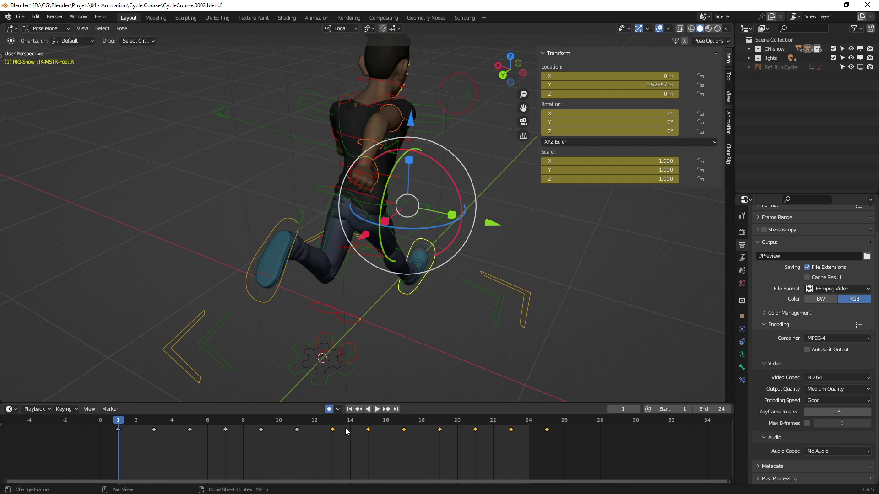
pyautogui.moveTo(435, 217); pyautogui.dragTo(421, 238, button='middle')
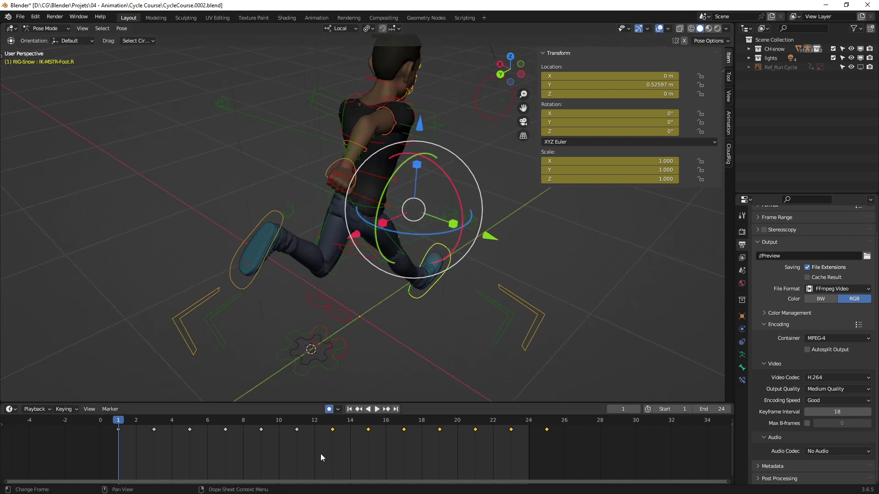
pyautogui.moveTo(97, 455); pyautogui.dragTo(346, 428)
pyautogui.moveTo(325, 212); pyautogui.dragTo(371, 197, button='middle')
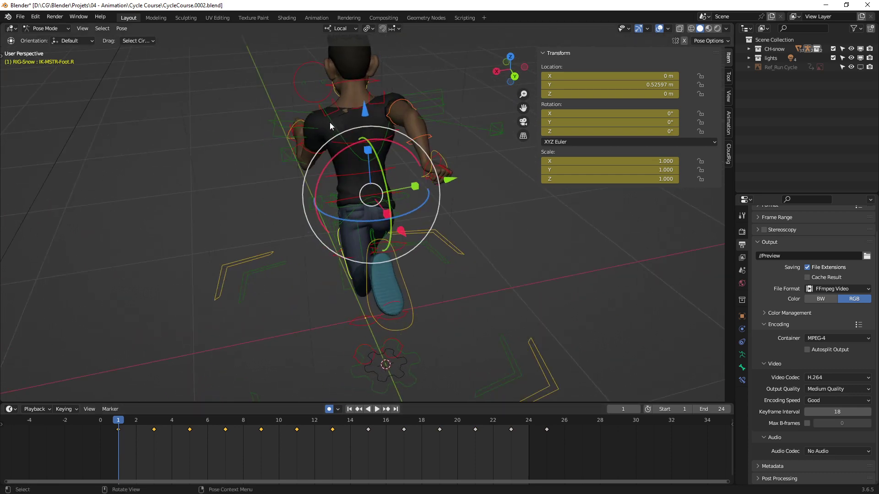
pyautogui.moveTo(329, 122)
pyautogui.mouseDown(button='middle')
pyautogui.moveTo(449, 209)
pyautogui.moveTo(477, 178)
pyautogui.mouseUp(button='middle')
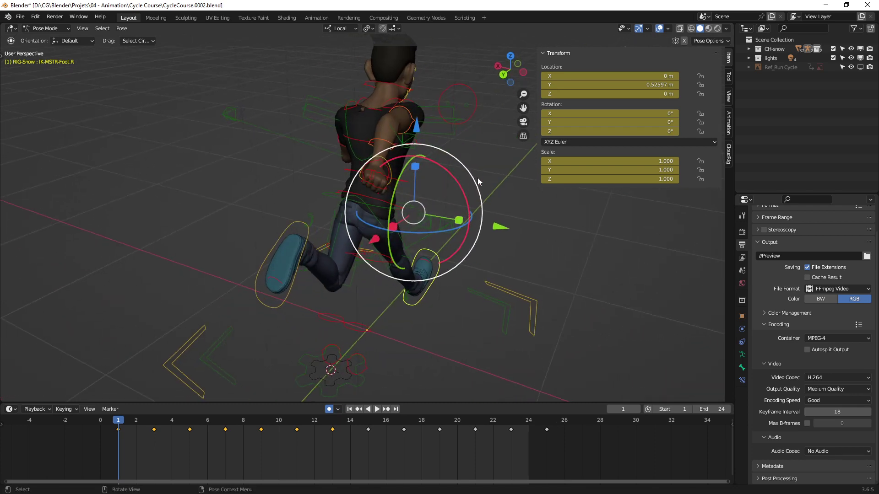
pyautogui.click(497, 179)
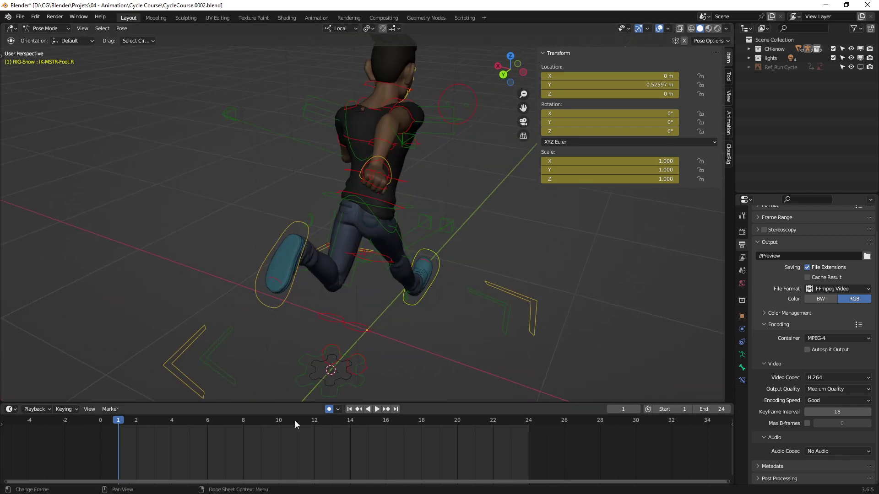
# - At frame 13, Paste Flipped the copied foot keyframes
pyautogui.click(332, 420)
pyautogui.rightClick(348, 441)
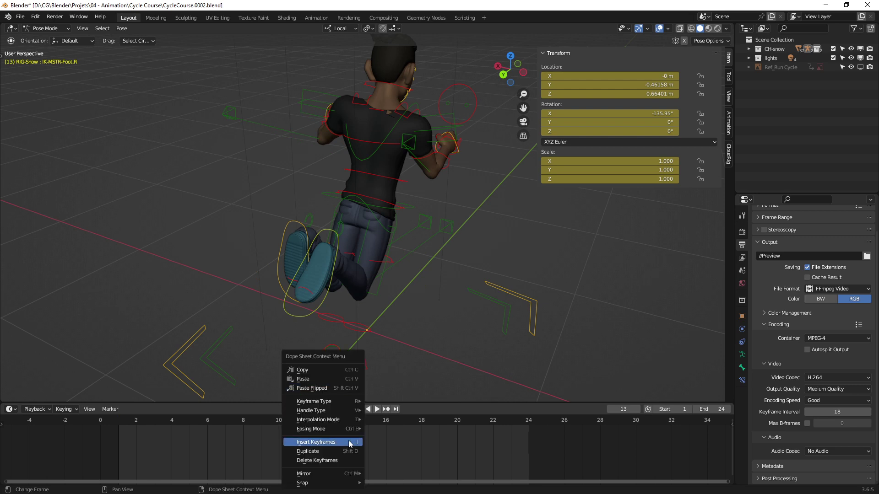
pyautogui.click(342, 388)
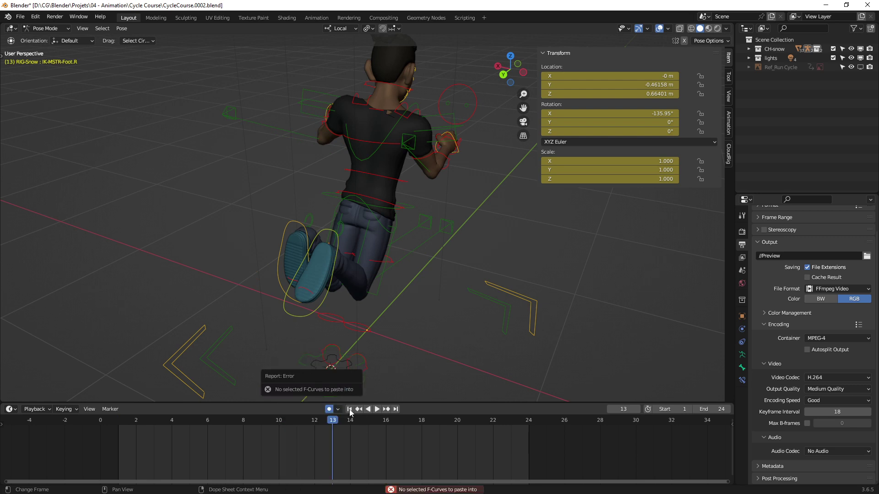
# - Reselect IK-MSTR-Foot.L and Paste Flipped the copied foot keys onto it
pyautogui.moveTo(353, 282); pyautogui.dragTo(419, 282, button='middle')
pyautogui.moveTo(363, 232); pyautogui.dragTo(337, 157, button='middle')
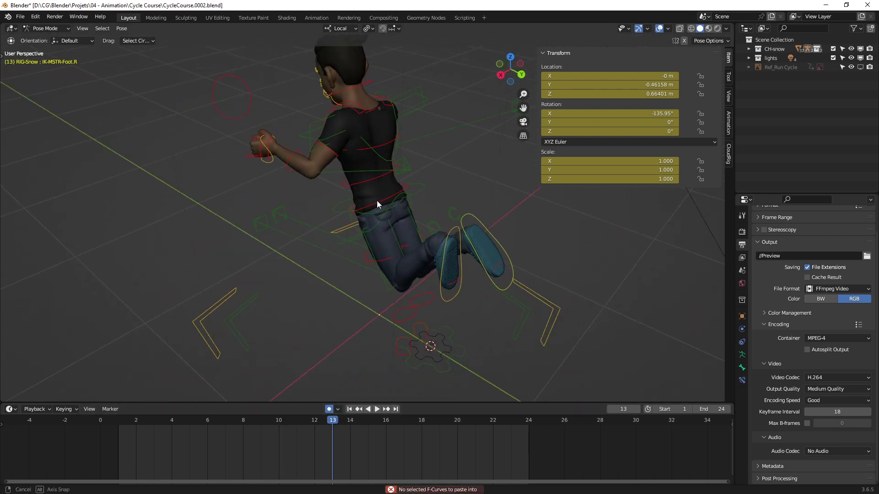
pyautogui.click(331, 170)
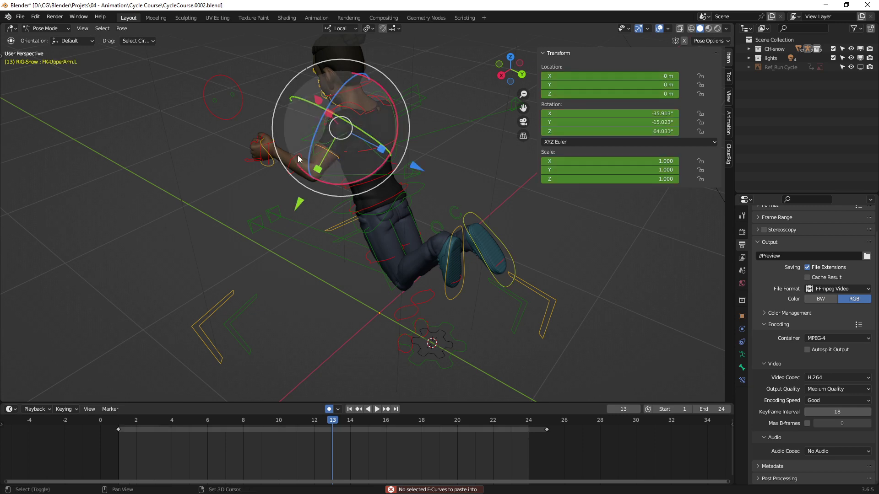
pyautogui.click(458, 297)
pyautogui.moveTo(458, 297); pyautogui.dragTo(443, 290, button='middle')
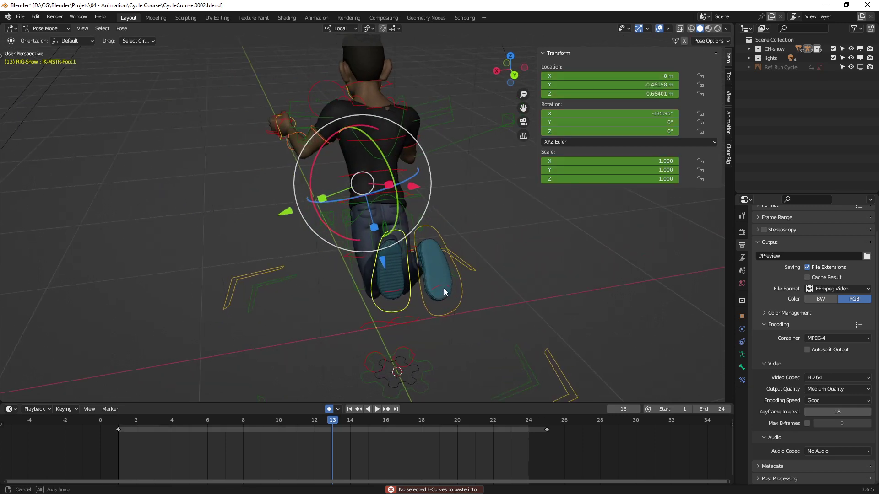
pyautogui.rightClick(361, 444)
pyautogui.click(345, 386)
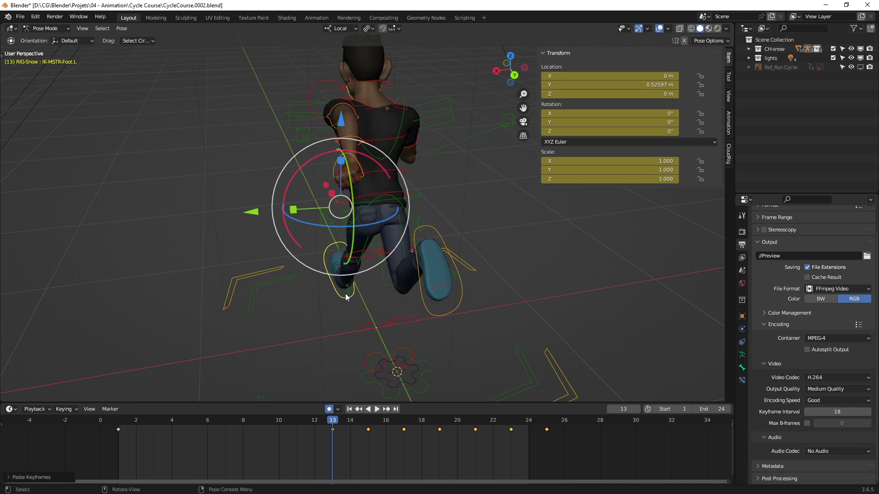
pyautogui.moveTo(347, 286)
pyautogui.mouseDown(button='middle')
pyautogui.moveTo(375, 123)
pyautogui.moveTo(295, 325)
pyautogui.mouseUp(button='middle')
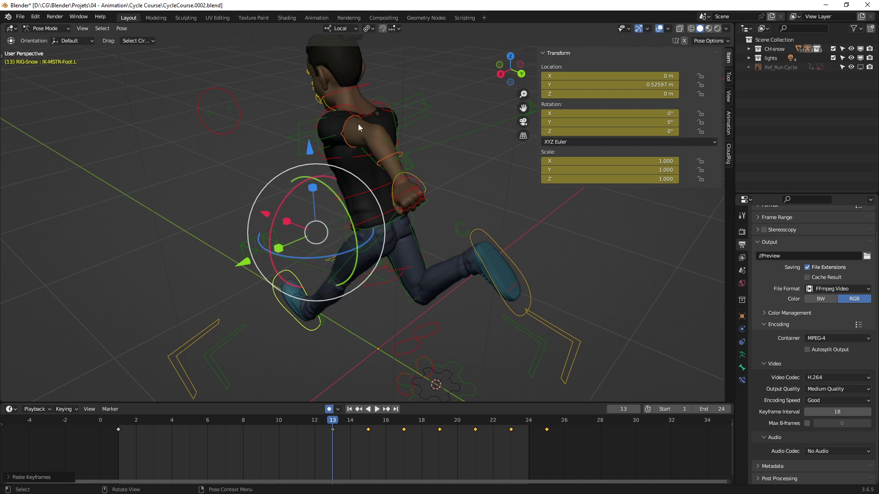
pyautogui.moveTo(358, 124); pyautogui.dragTo(342, 123, button='middle')
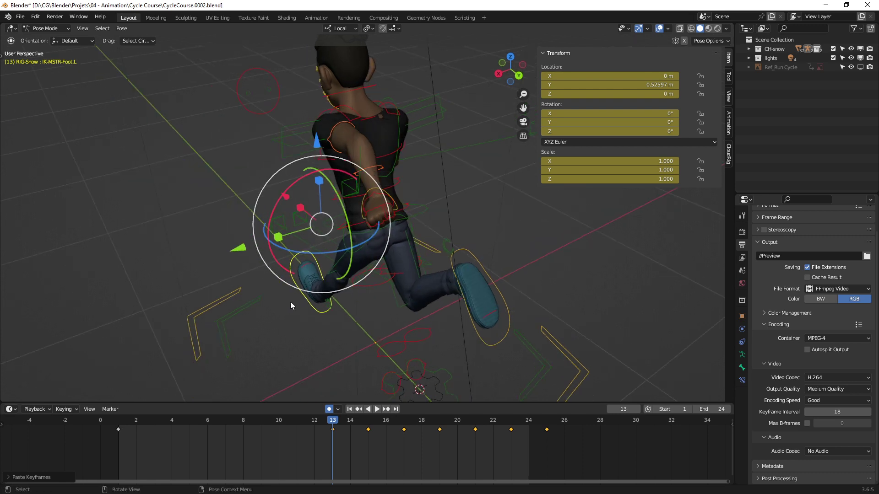
pyautogui.moveTo(339, 344); pyautogui.dragTo(338, 366, button='middle')
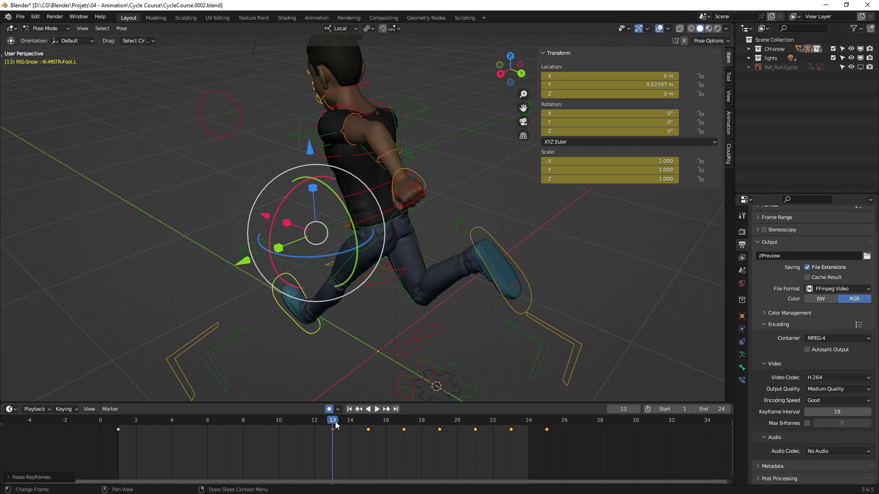
pyautogui.moveTo(335, 425)
pyautogui.mouseDown()
pyautogui.moveTo(319, 436)
pyautogui.moveTo(332, 436)
pyautogui.mouseUp()
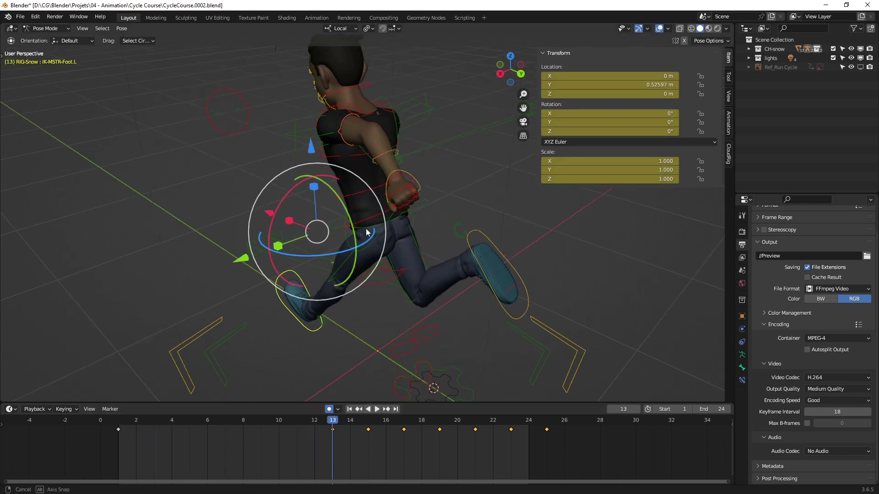
pyautogui.moveTo(238, 256); pyautogui.dragTo(305, 209, button='middle')
# - Select IK-MSTR-Foot.R and copy its Dope Sheet keyframes from frames 13–25
pyautogui.click(459, 203)
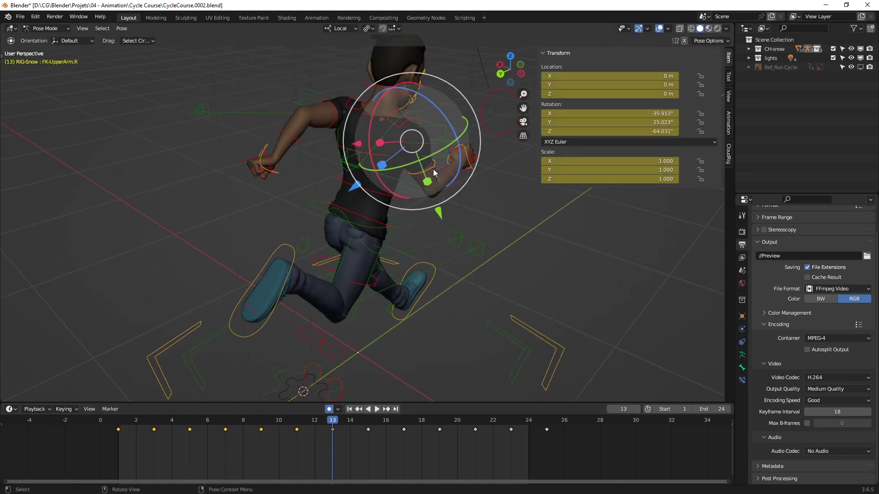
pyautogui.moveTo(459, 205); pyautogui.dragTo(451, 186, button='middle')
pyautogui.click(450, 183)
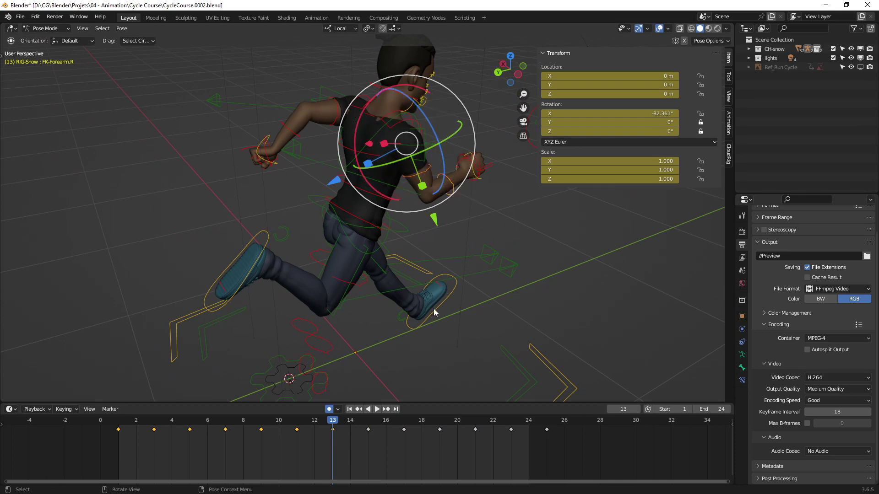
pyautogui.click(268, 233)
pyautogui.moveTo(265, 288); pyautogui.dragTo(327, 298, button='middle')
pyautogui.moveTo(321, 460); pyautogui.dragTo(573, 426)
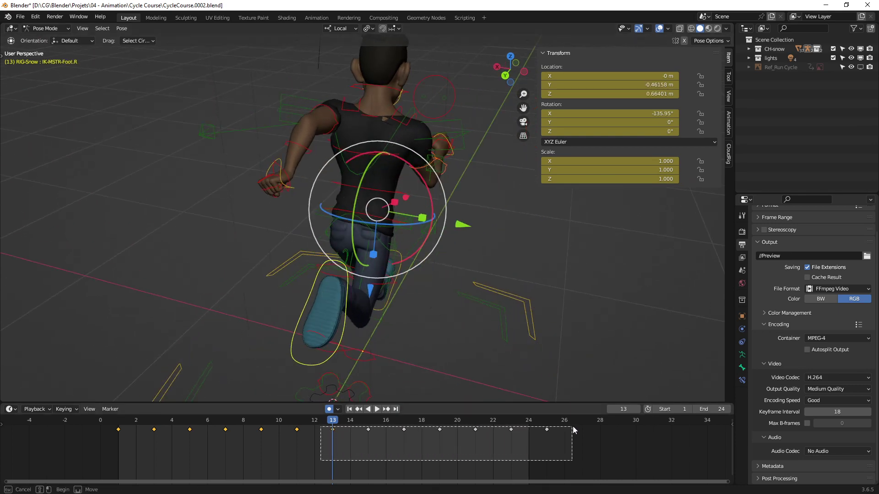
pyautogui.rightClick(460, 444)
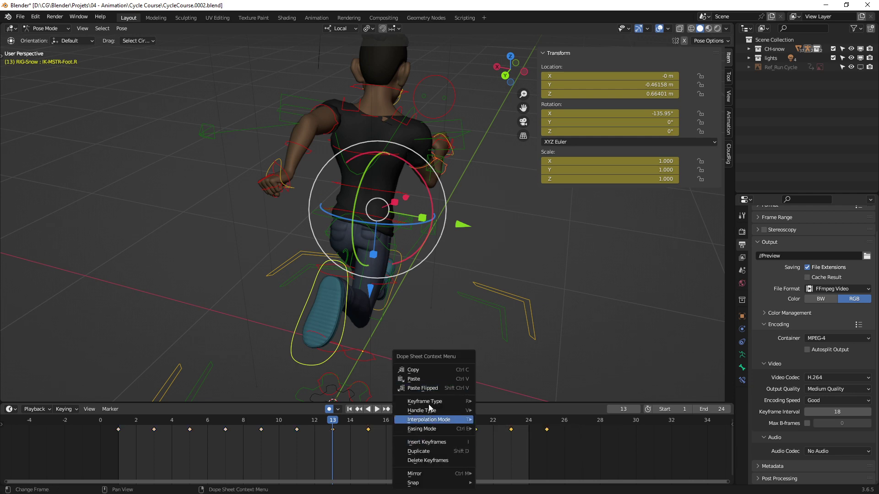
pyautogui.click(426, 371)
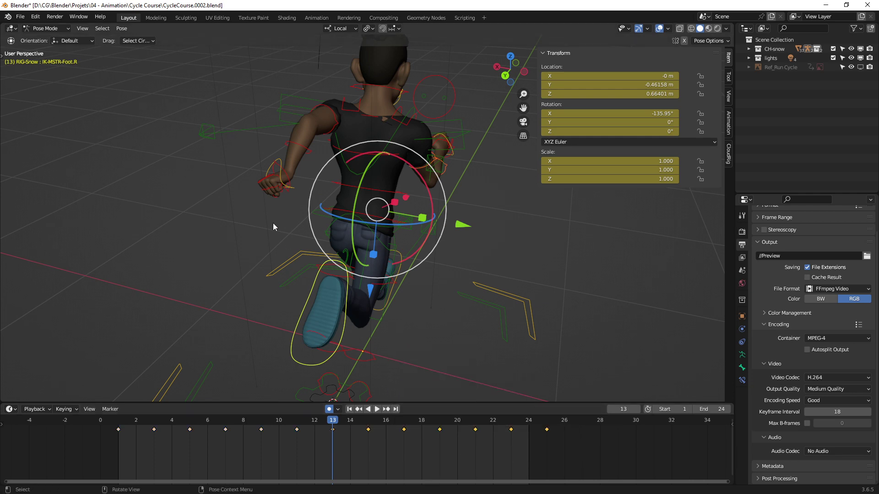
# - Select IK-MSTR-Foot.L and return the timeline to frame 1
pyautogui.moveTo(272, 223); pyautogui.dragTo(341, 134, button='middle')
pyautogui.click(341, 133)
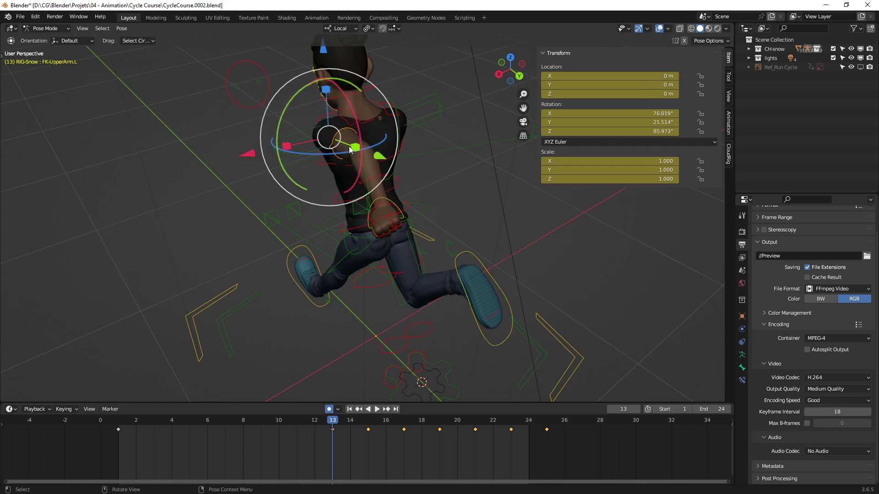
pyautogui.click(291, 257)
pyautogui.moveTo(309, 280)
pyautogui.mouseDown(button='middle')
pyautogui.moveTo(280, 271)
pyautogui.moveTo(293, 284)
pyautogui.mouseUp(button='middle')
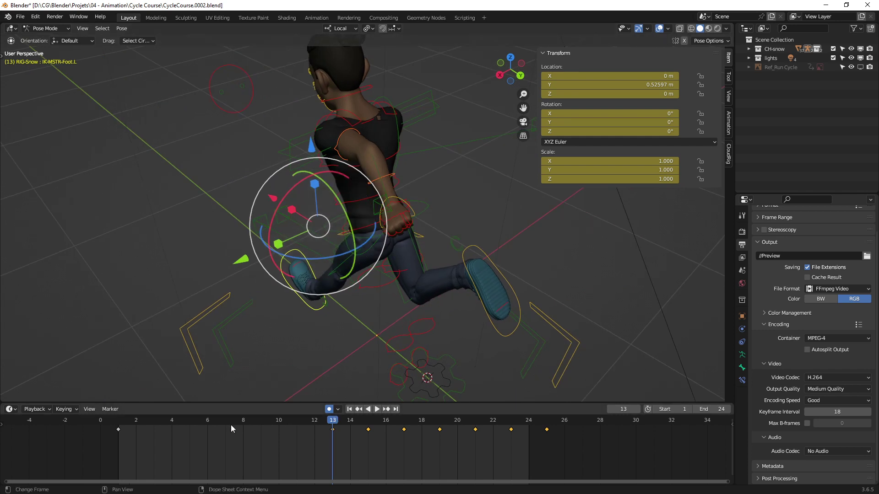
pyautogui.click(123, 428)
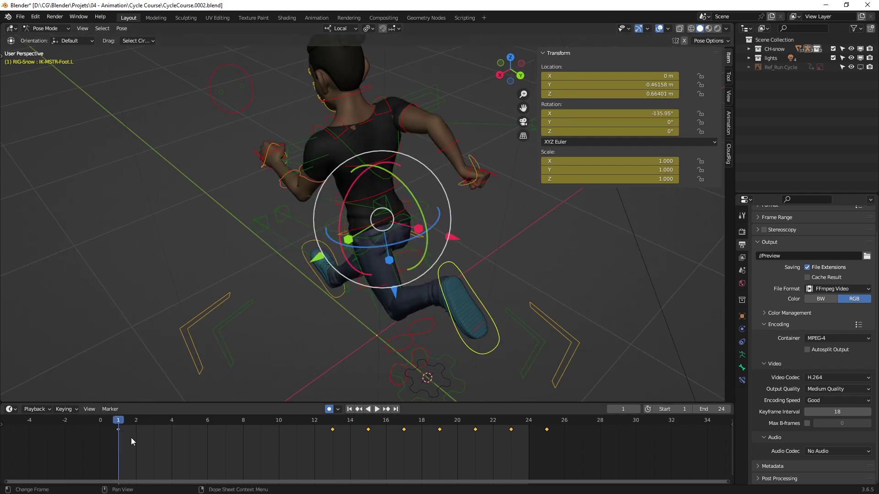
# - Paste Flipped the copied foot keys onto the left IK foot at frame 1, then play the cycle
pyautogui.rightClick(128, 439)
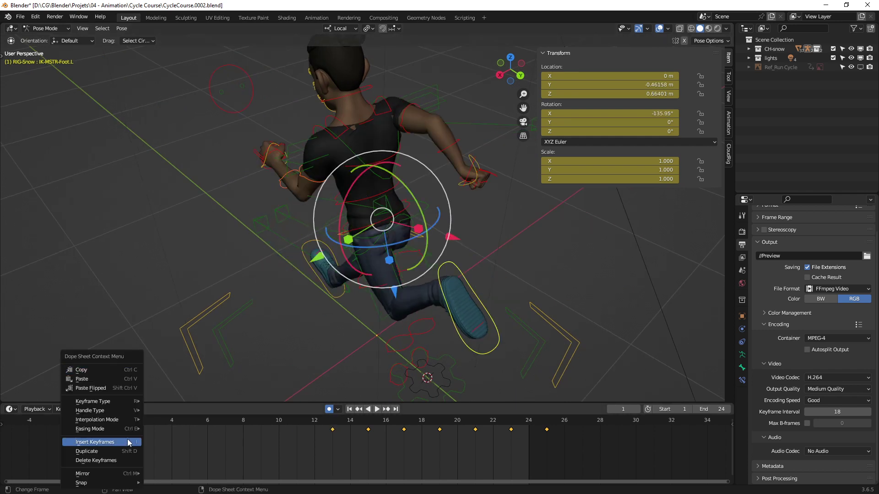
pyautogui.click(128, 388)
pyautogui.press('space')
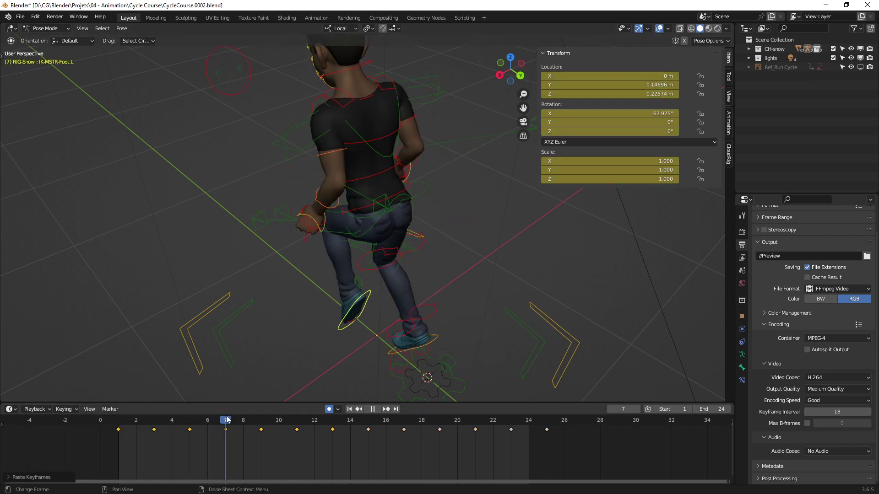
pyautogui.moveTo(336, 248); pyautogui.dragTo(414, 237, button='middle')
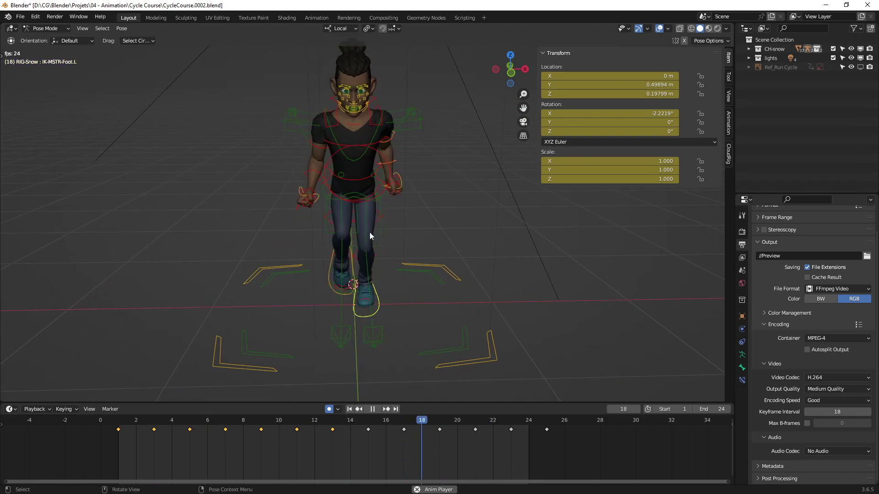
pyautogui.moveTo(414, 237)
pyautogui.mouseDown(button='middle')
pyautogui.moveTo(366, 249)
pyautogui.moveTo(465, 248)
pyautogui.moveTo(345, 256)
pyautogui.mouseUp(button='middle')
pyautogui.moveTo(358, 263); pyautogui.dragTo(368, 262, button='middle')
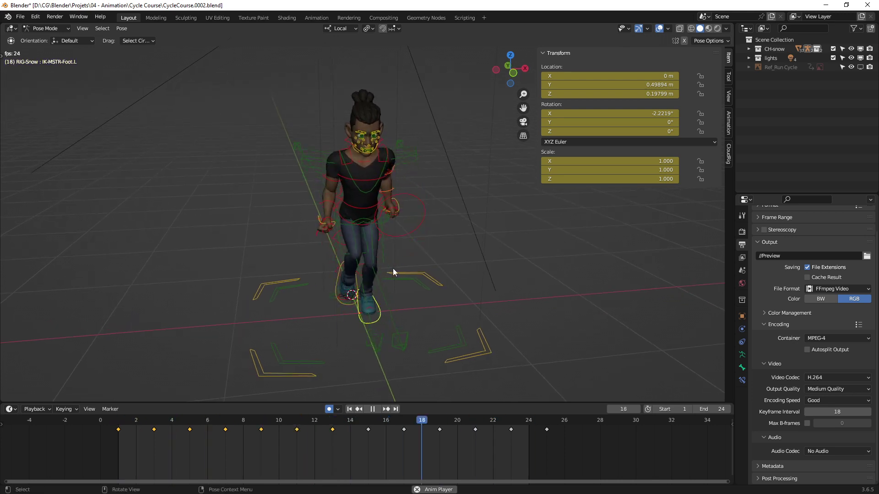
pyautogui.scroll(1, 389, 261)
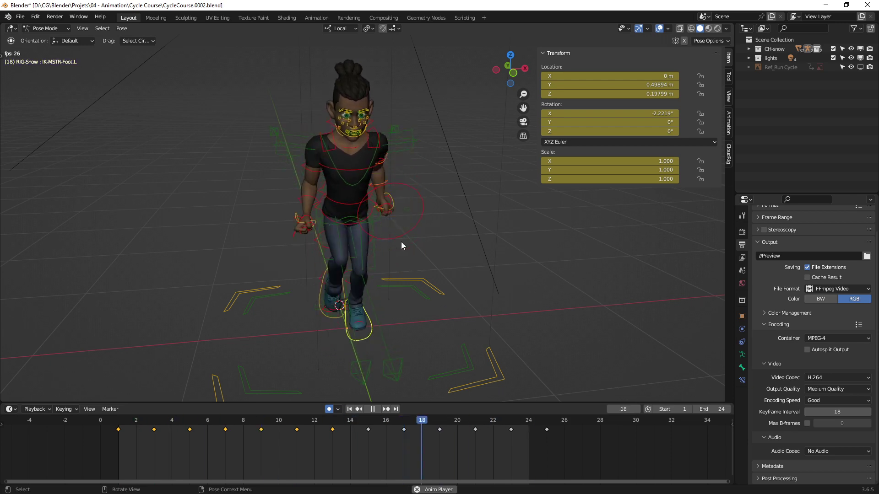
pyautogui.moveTo(415, 243)
pyautogui.mouseDown(button='middle')
pyautogui.moveTo(326, 243)
pyautogui.moveTo(400, 251)
pyautogui.moveTo(383, 259)
pyautogui.mouseUp(button='middle')
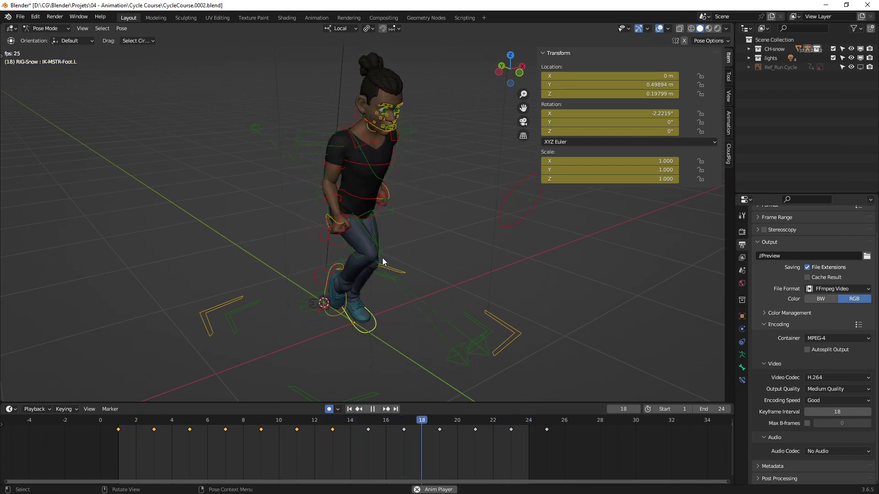